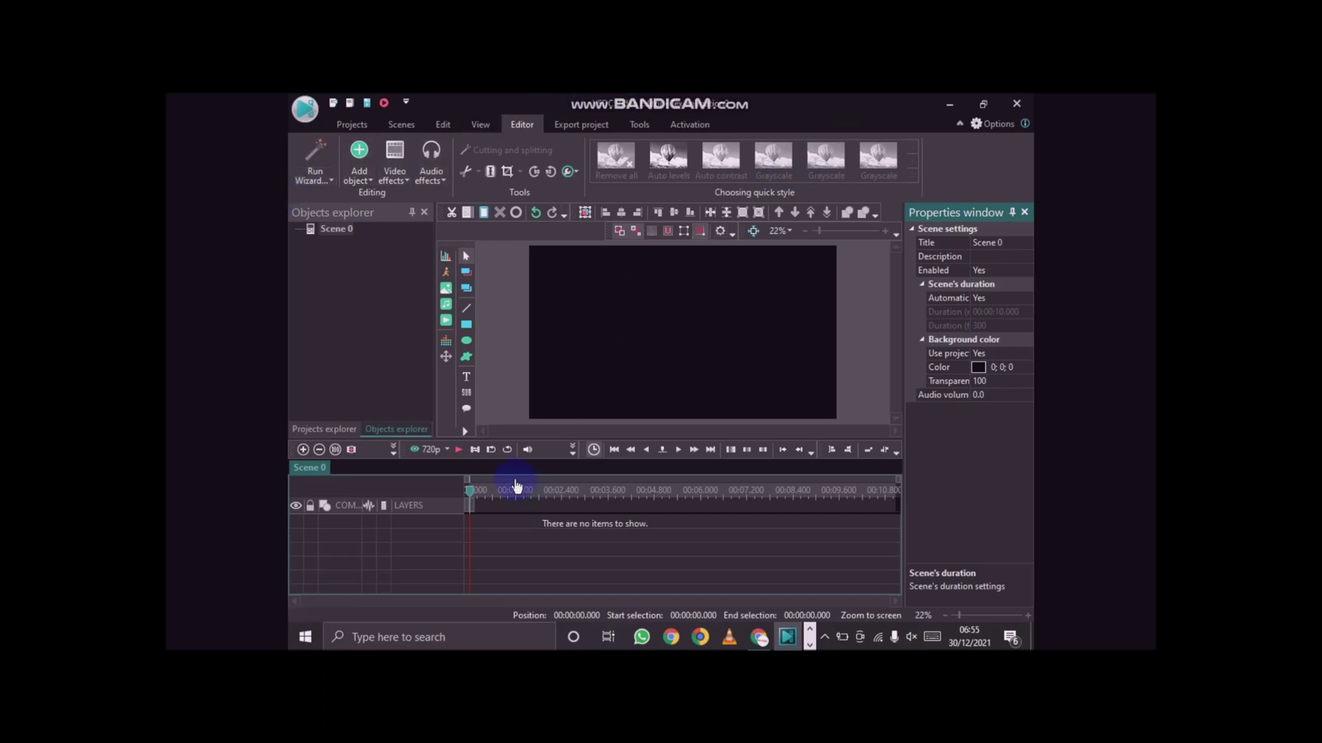
Add the 'How to clean temporary files' video from the Videos folder at its default position.
{"action": "left_click", "coordinate": [357, 176]}
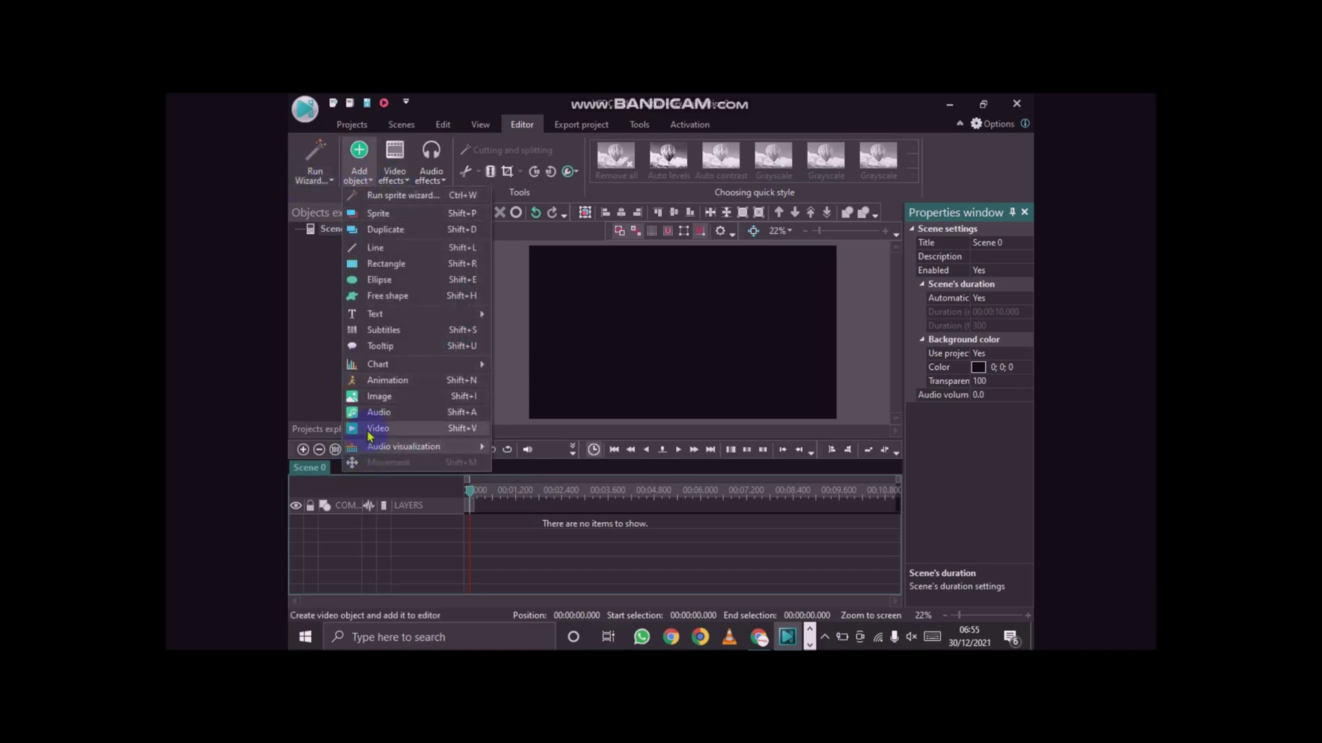
{"action": "left_click", "coordinate": [370, 431]}
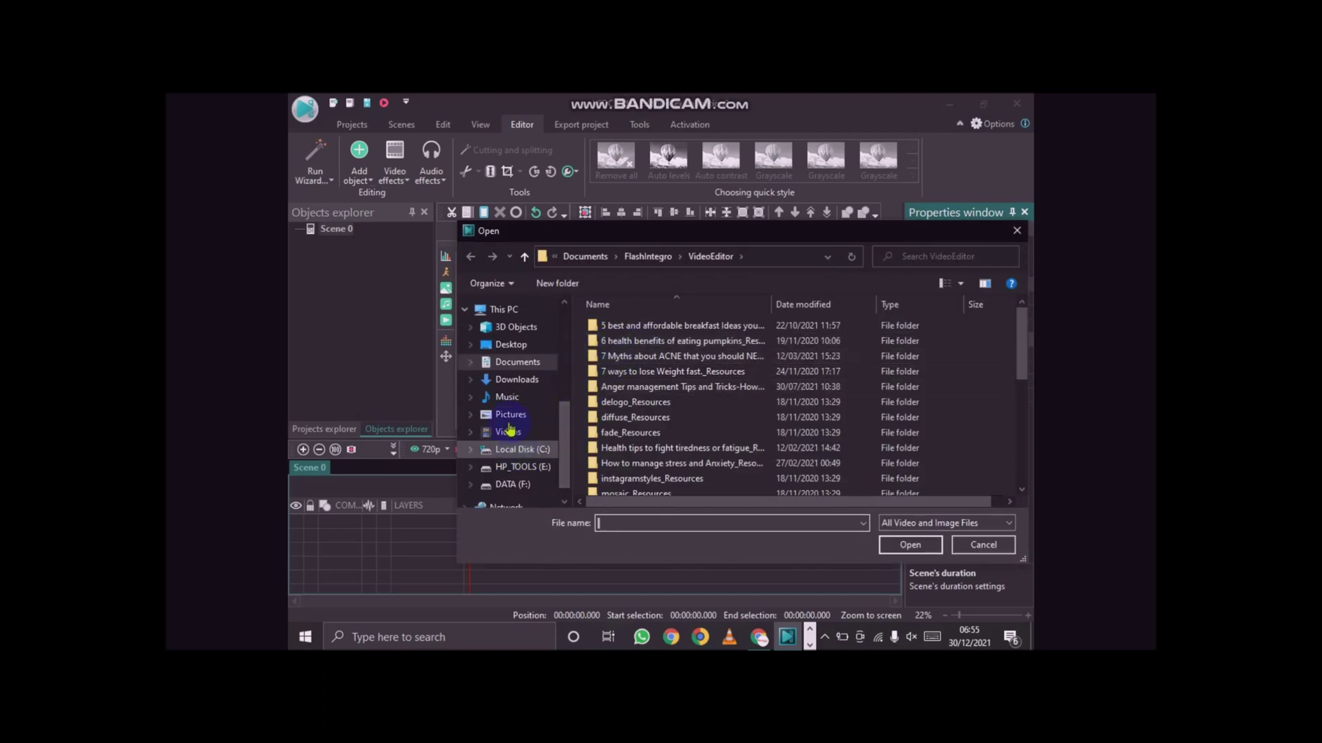
{"action": "left_click", "coordinate": [508, 432]}
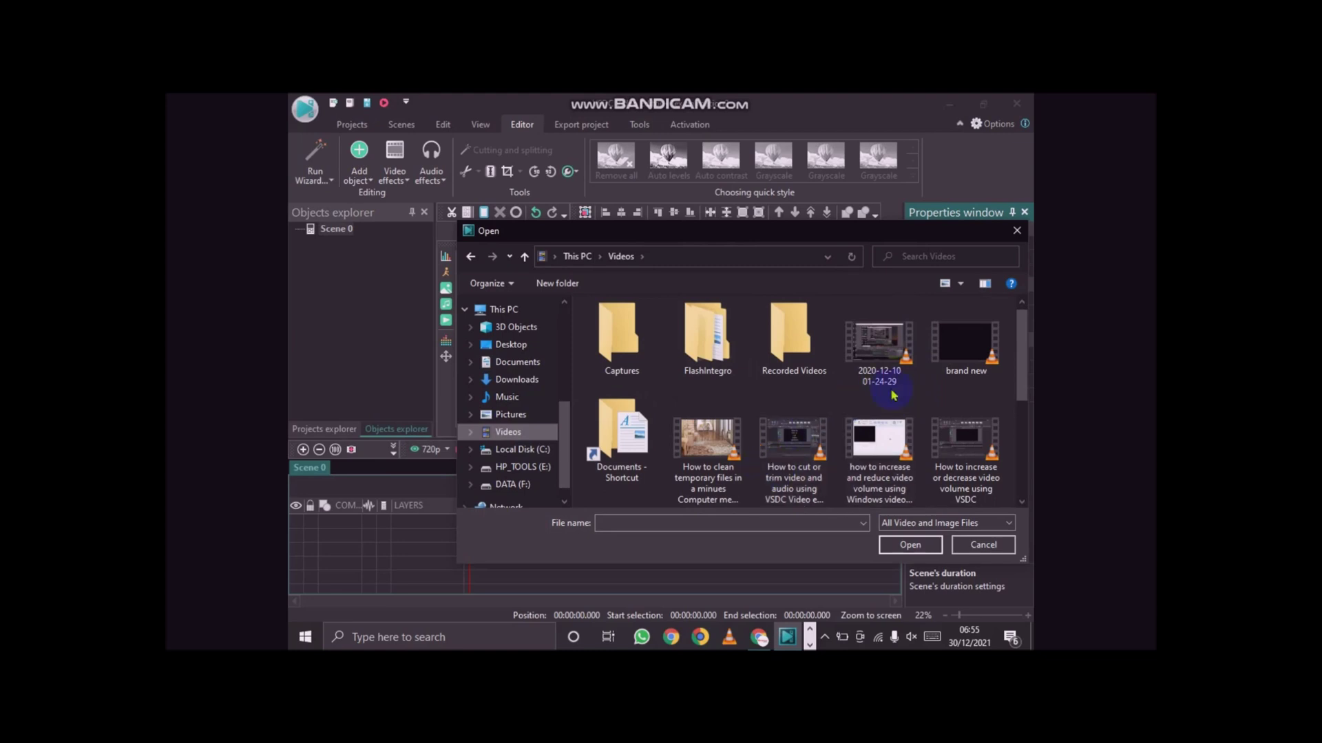
{"action": "scroll", "coordinate": [955, 384], "scroll_direction": "down", "scroll_amount": 2}
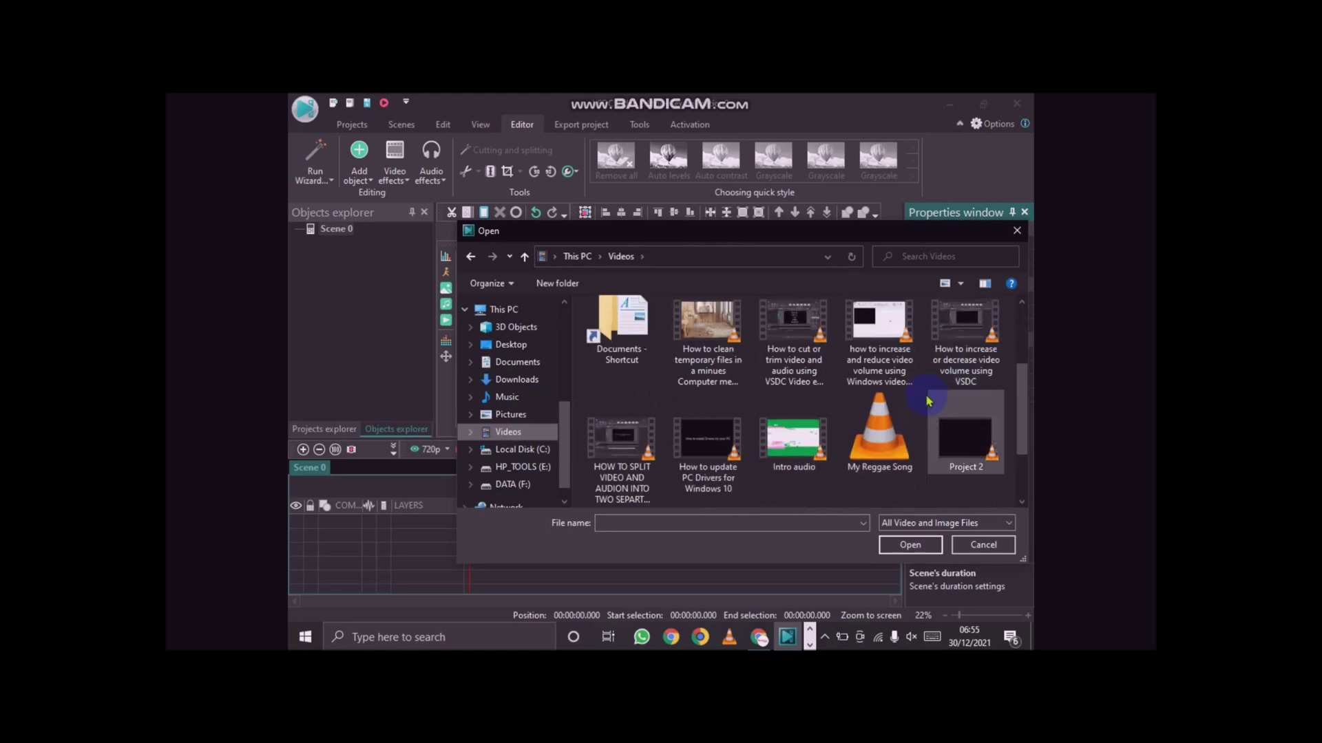
{"action": "left_click", "coordinate": [706, 330]}
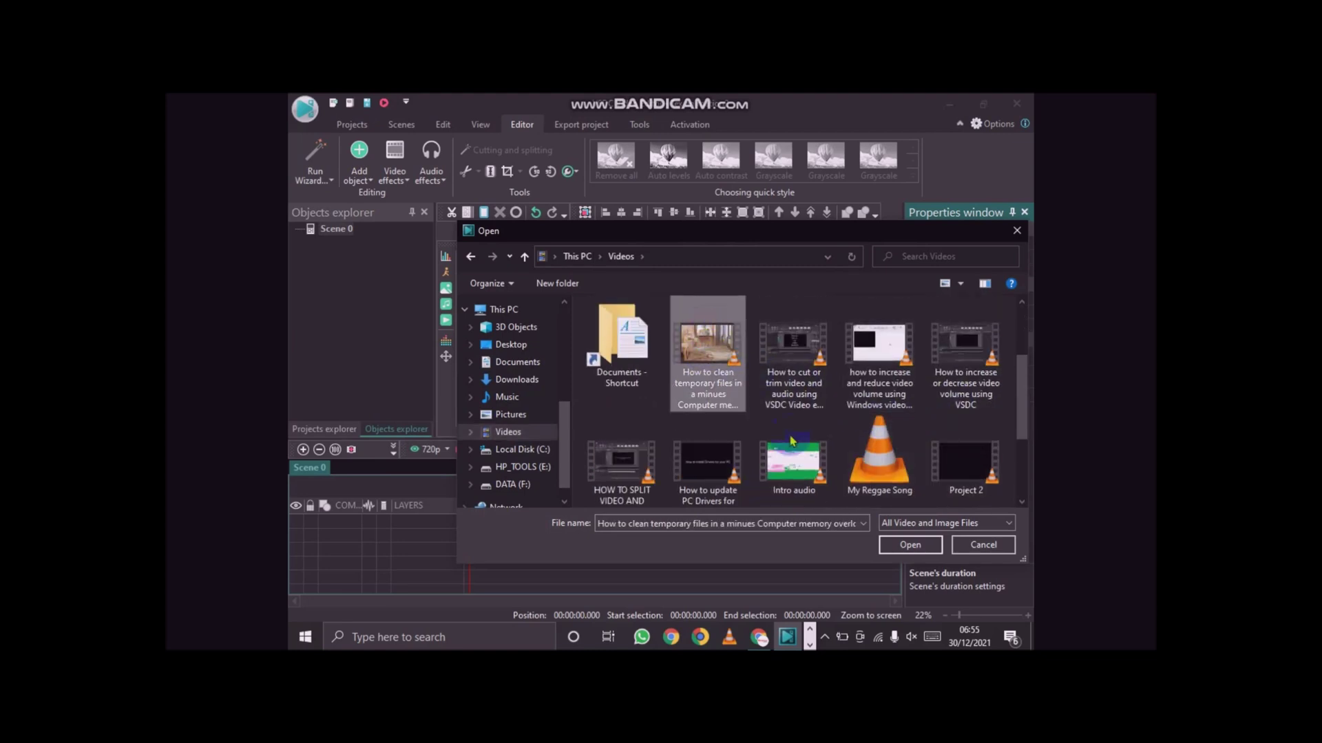
{"action": "left_click", "coordinate": [899, 545]}
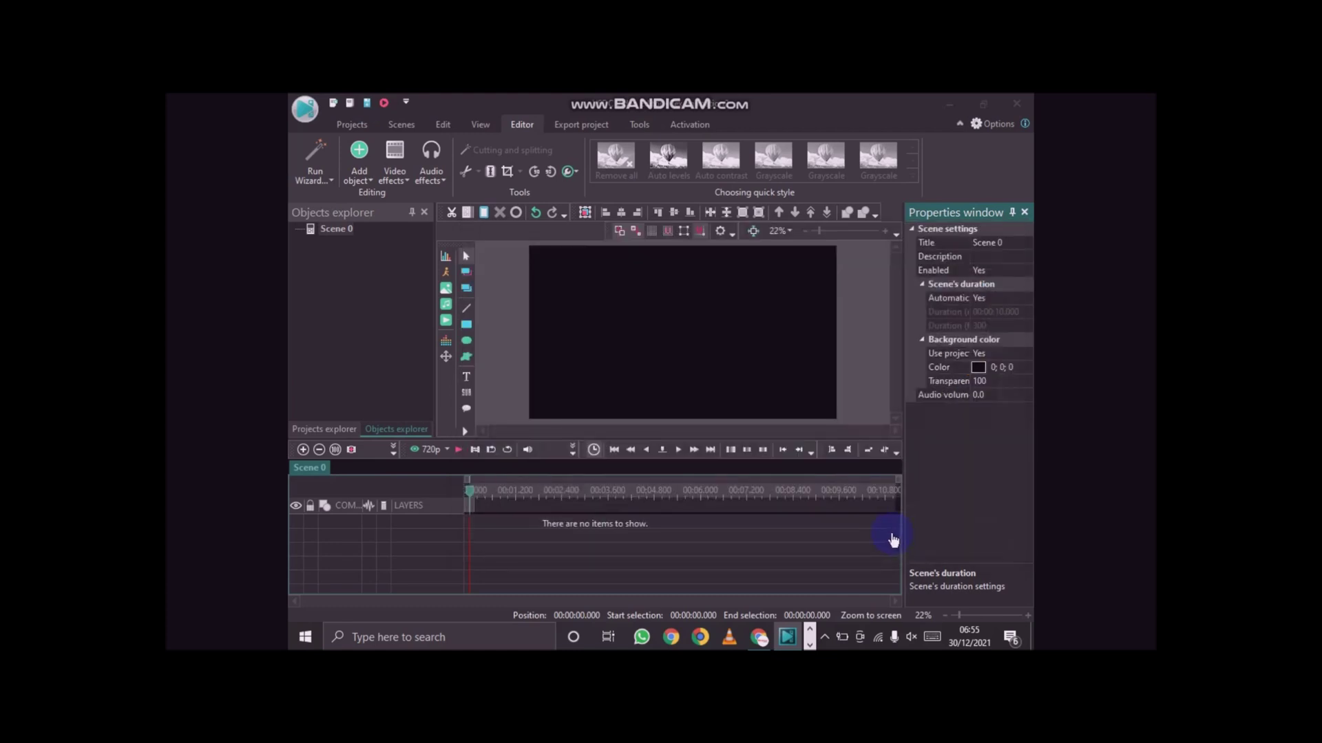
{"action": "left_click", "coordinate": [798, 439]}
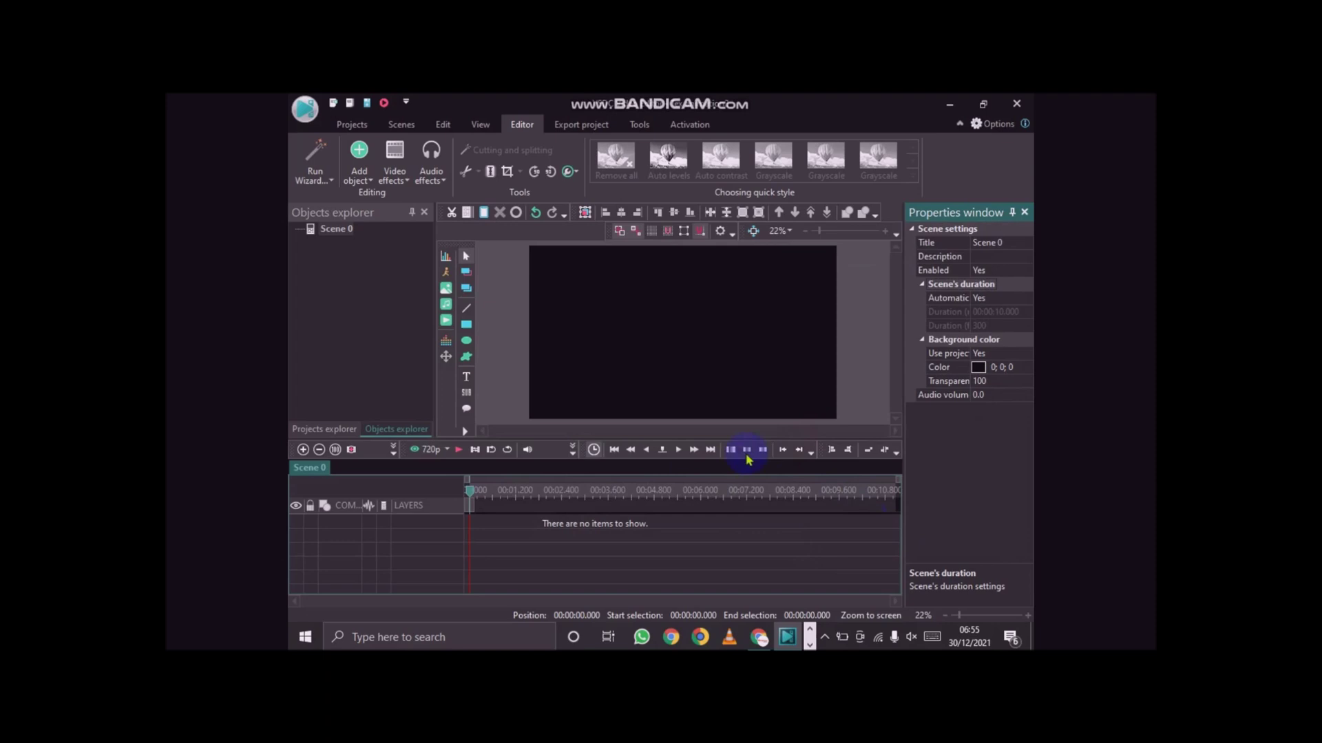
Lower the clip's audio volume to -35 dB in Properties.
{"action": "scroll", "coordinate": [1005, 517], "scroll_direction": "down", "scroll_amount": 3}
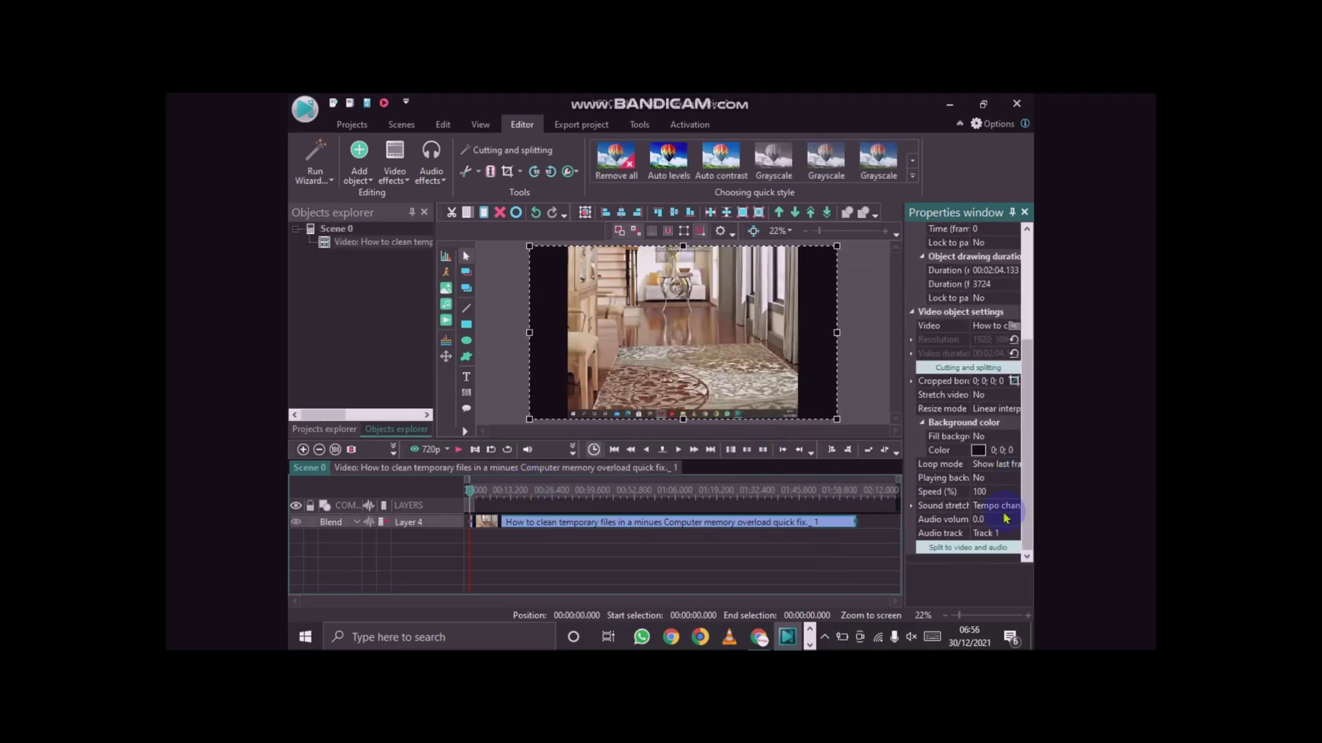
{"action": "left_click", "coordinate": [991, 521]}
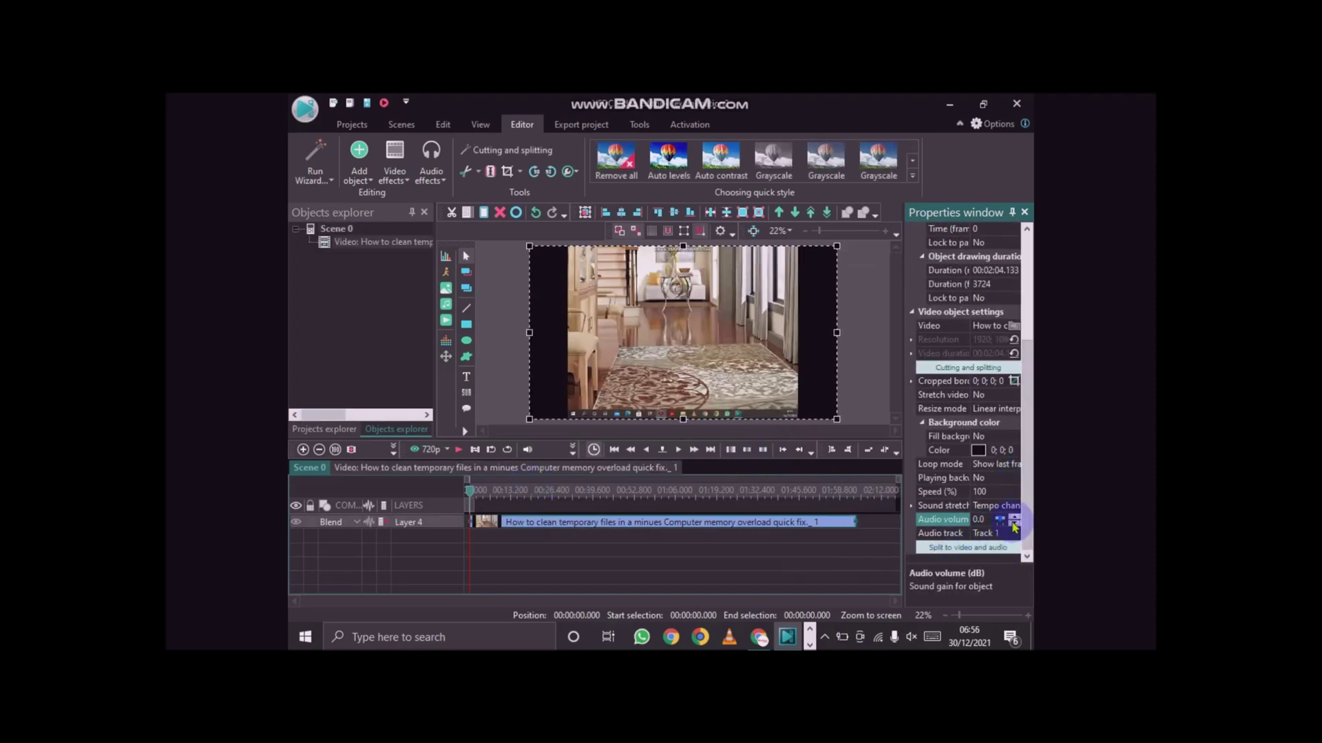
{"action": "left_click", "coordinate": [1015, 528]}
{"action": "left_click", "coordinate": [1014, 528]}
{"action": "left_click", "coordinate": [876, 578]}
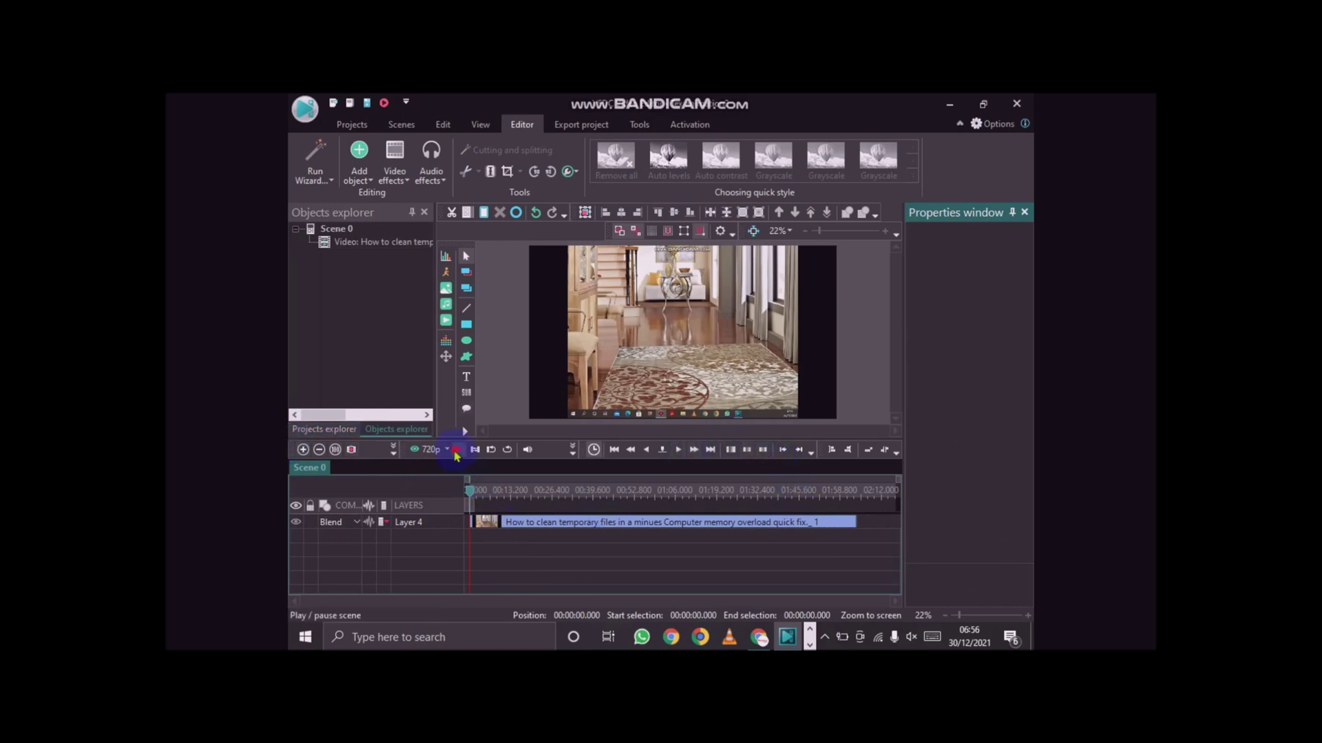
{"action": "left_click", "coordinate": [455, 451]}
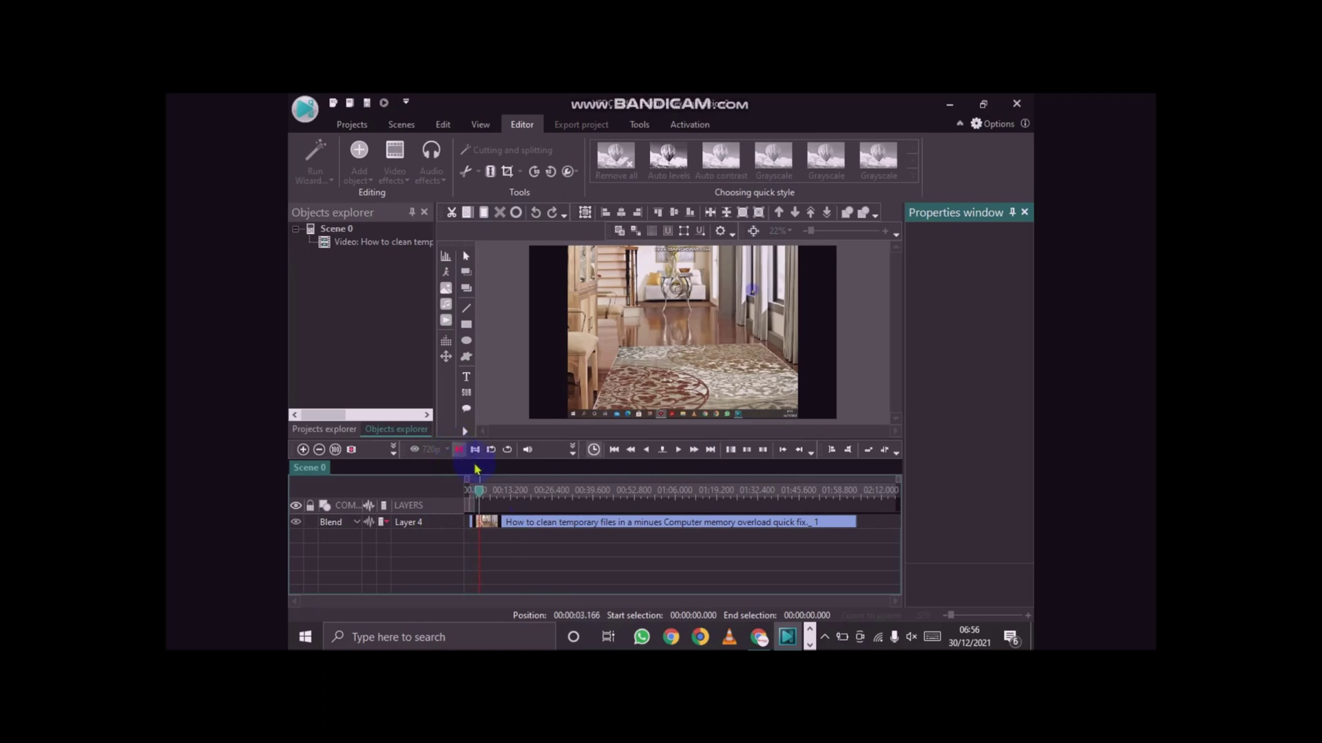
{"action": "left_click_drag", "start_coordinate": [480, 491], "coordinate": [546, 491]}
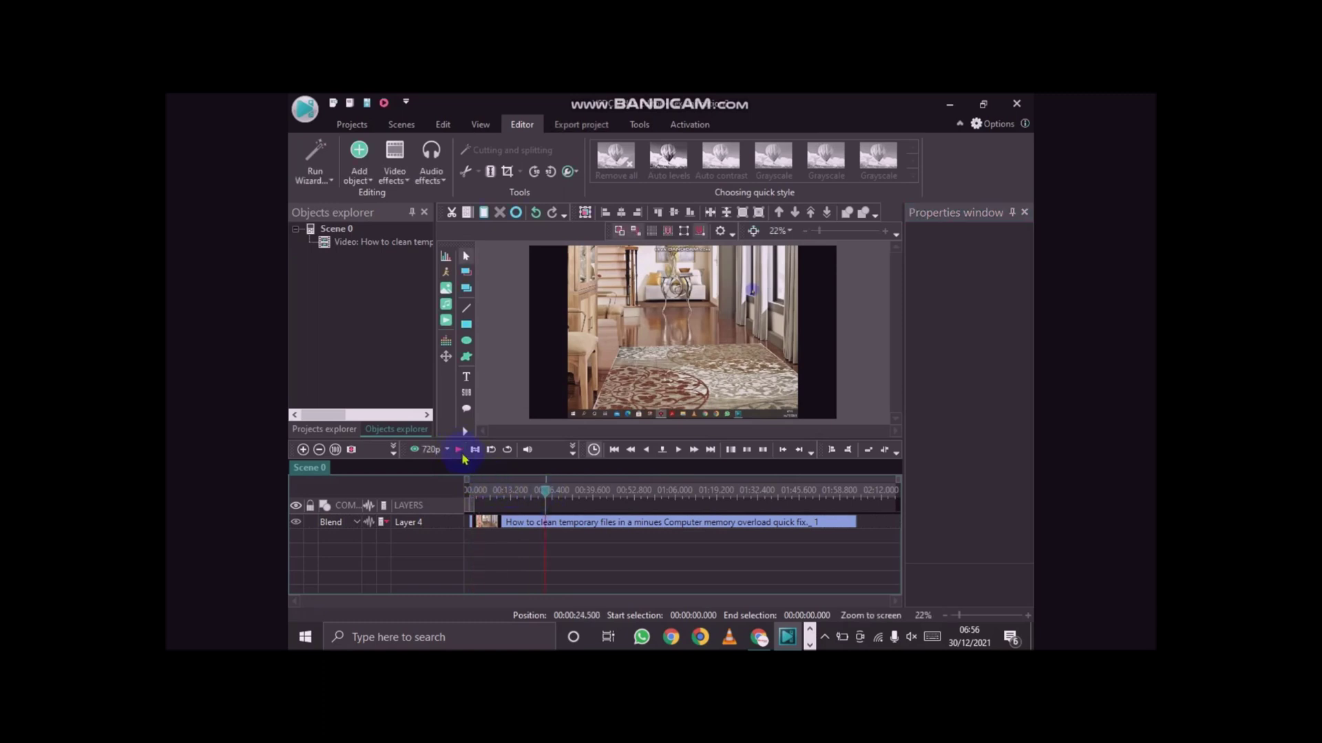
{"action": "left_click", "coordinate": [459, 451]}
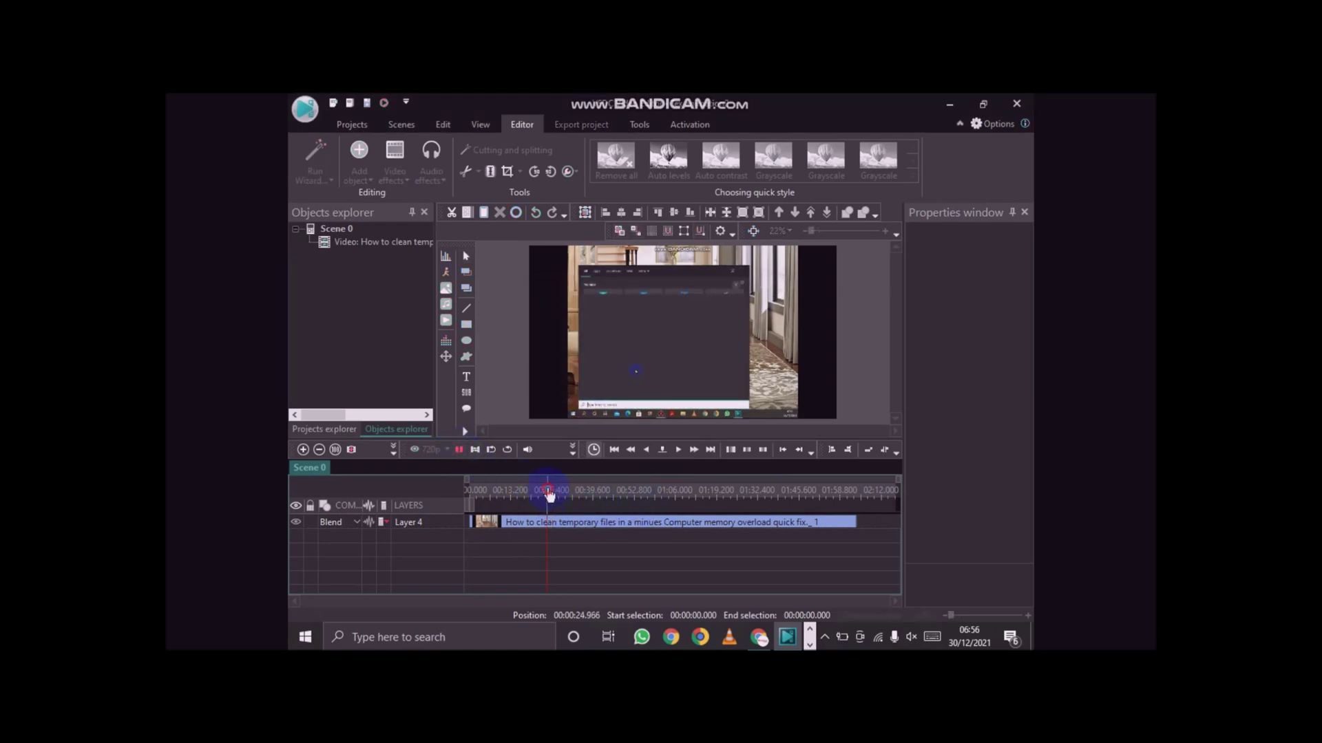
{"action": "left_click_drag", "start_coordinate": [549, 493], "coordinate": [463, 501]}
{"action": "left_click", "coordinate": [459, 449]}
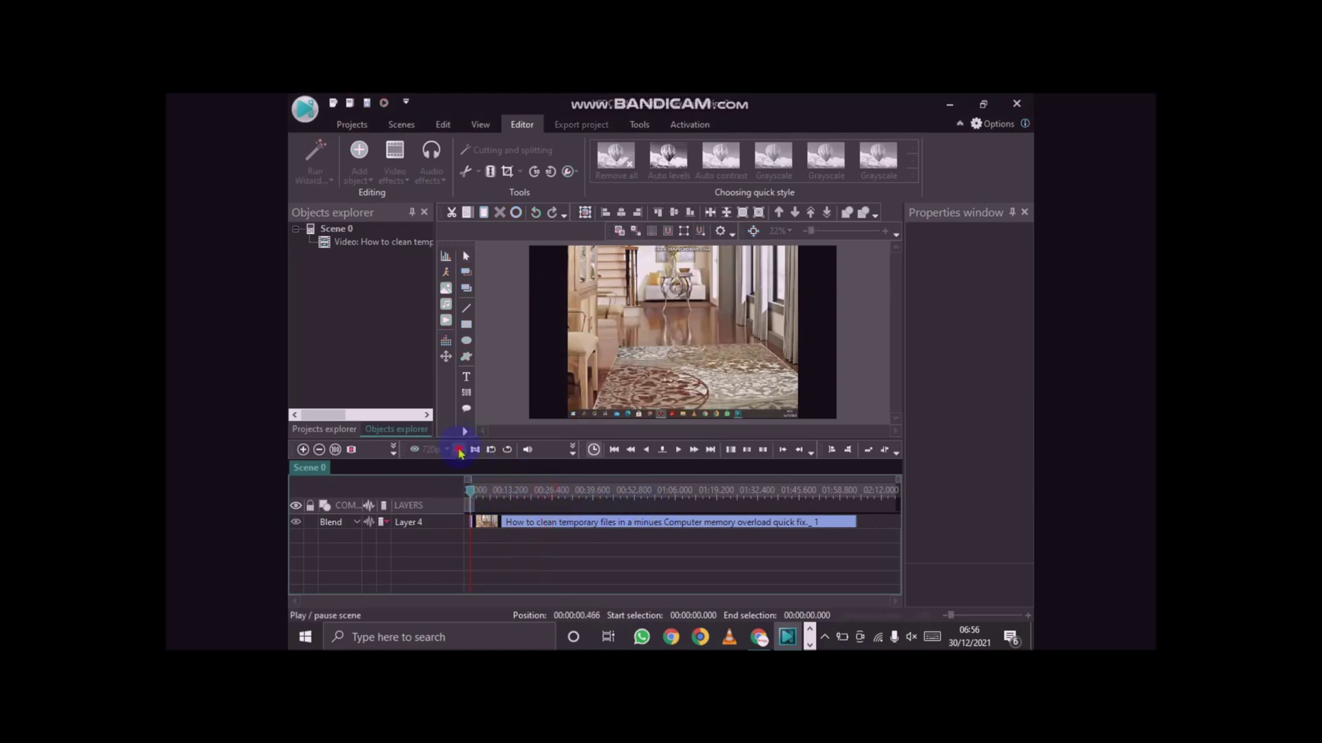
{"action": "left_click", "coordinate": [473, 493]}
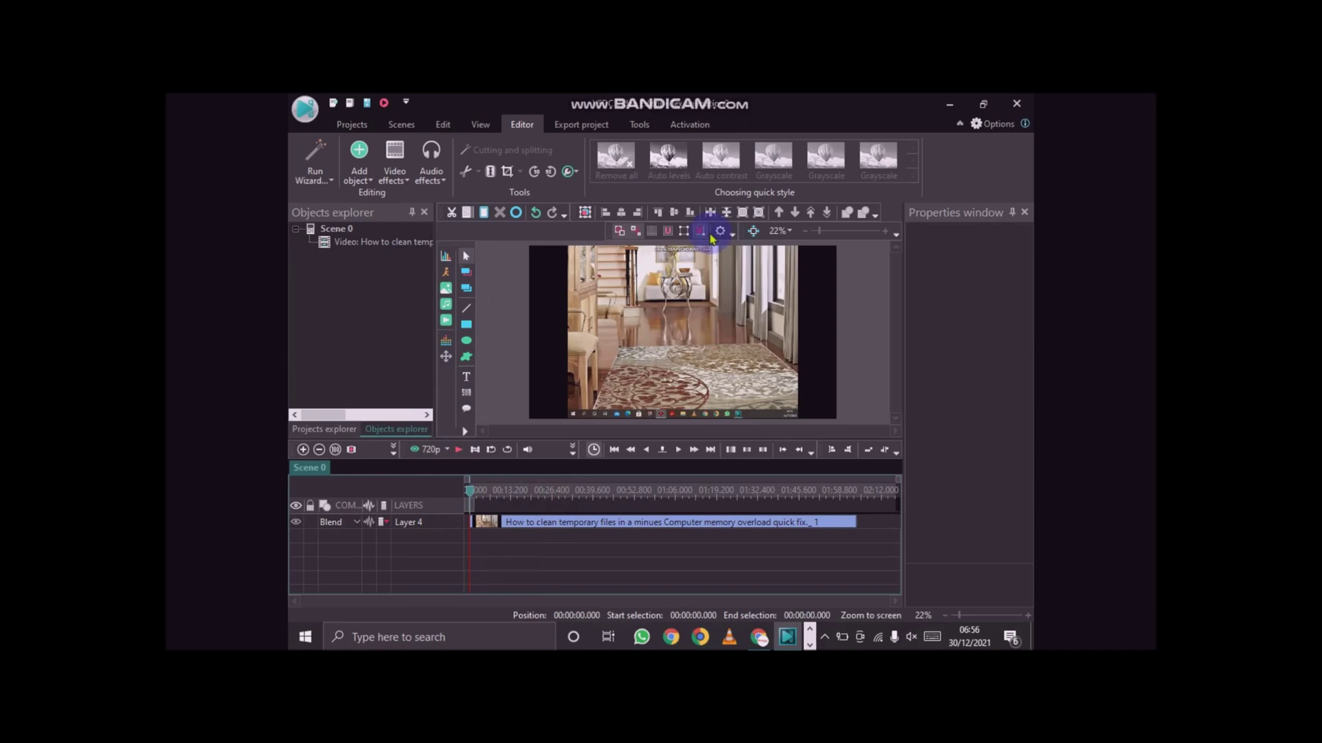
Insert a new text object, Text 2, on Layer 5 with the default timeline placement.
{"action": "left_click", "coordinate": [465, 380]}
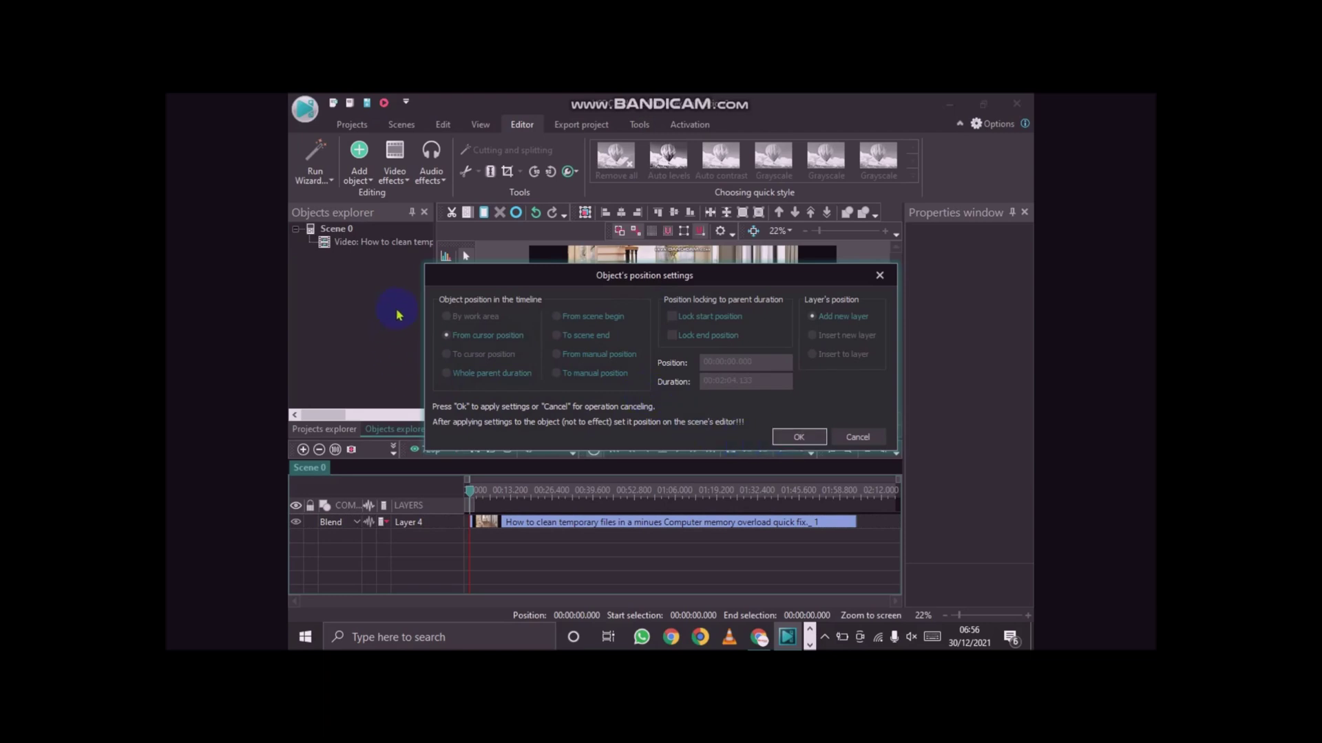
{"action": "left_click", "coordinate": [789, 435]}
{"action": "left_click", "coordinate": [791, 439]}
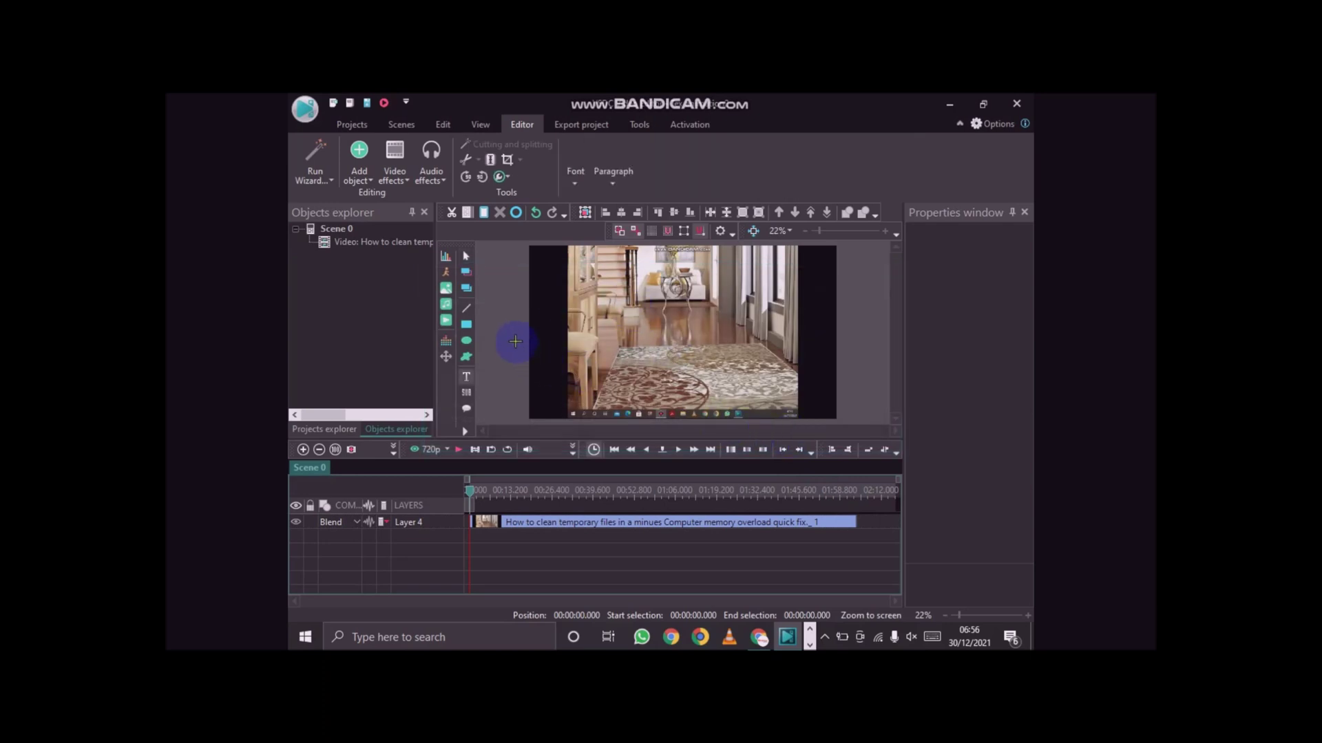
{"action": "left_click", "coordinate": [565, 296]}
Draw a text box over the video's upper left and type 'Text animation'.
{"action": "left_click_drag", "start_coordinate": [565, 296], "coordinate": [800, 361]}
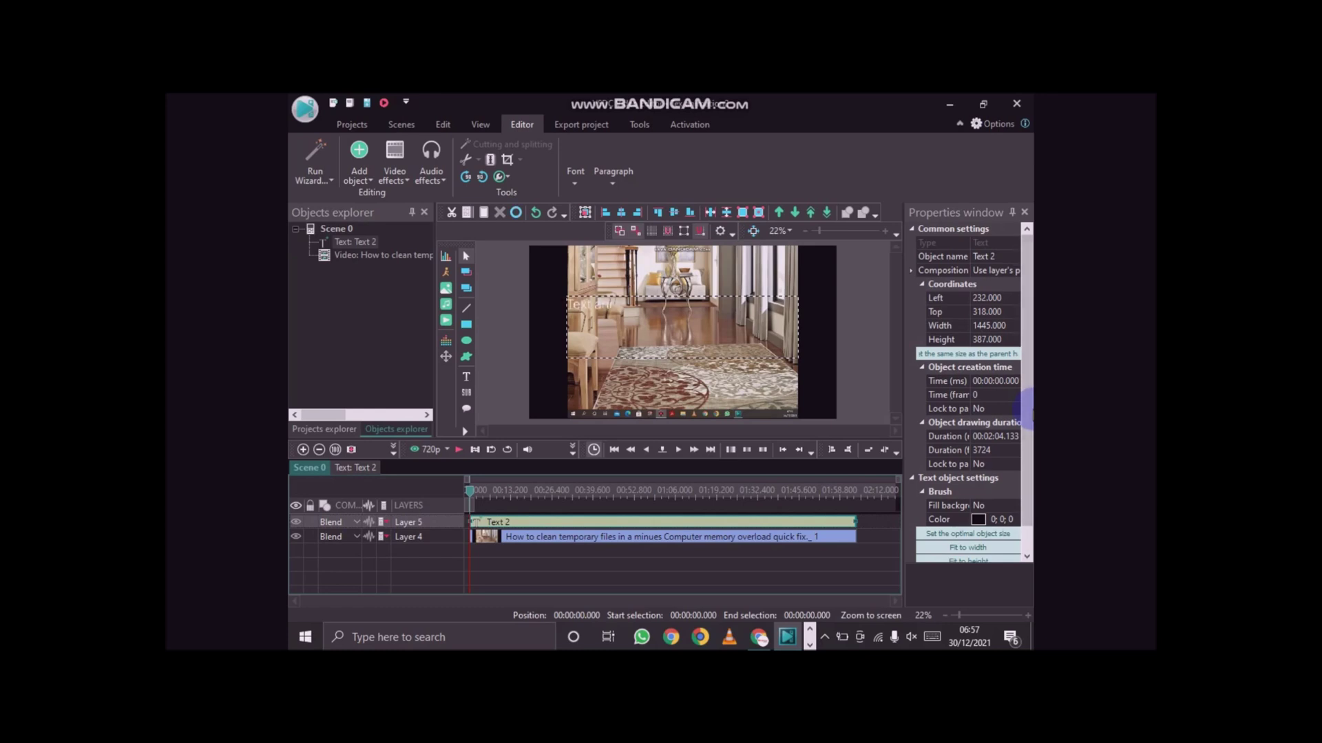
{"action": "type", "text": "imation"}
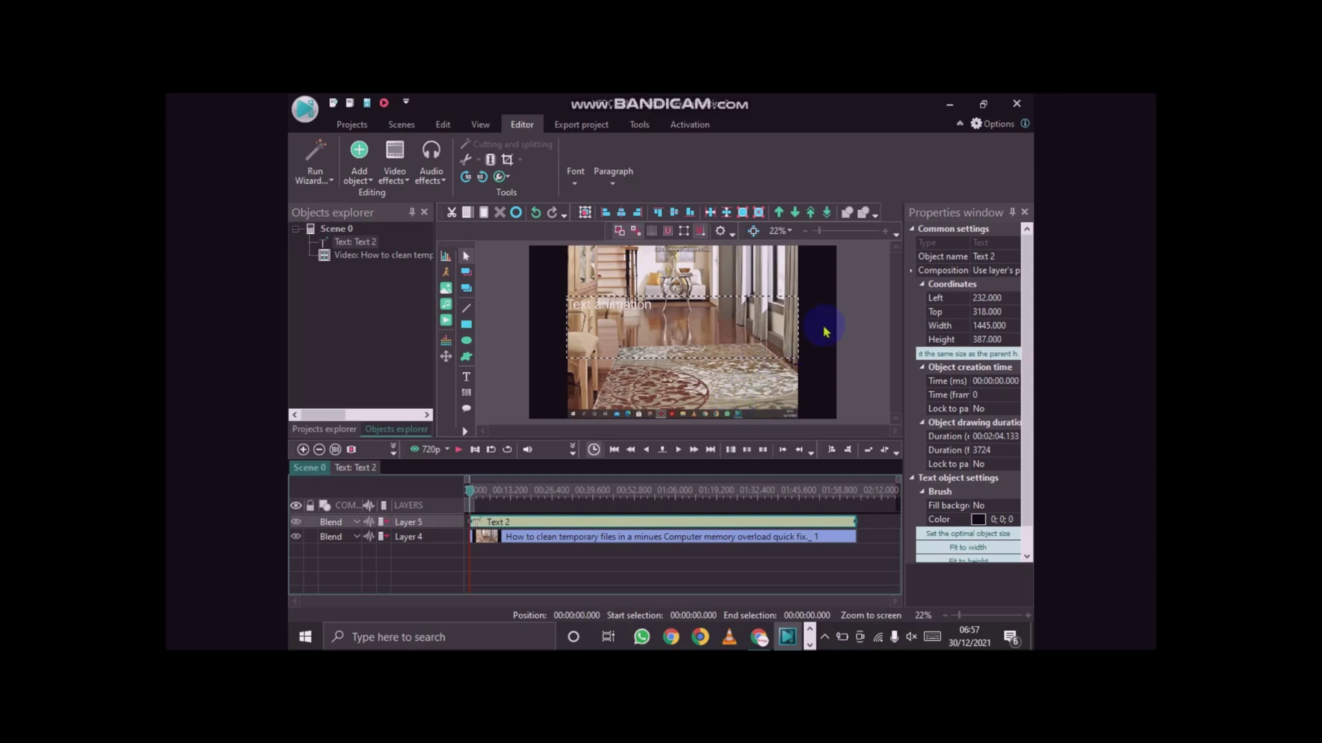
Recolor the 'Text animation' title, first red and then white.
{"action": "left_click", "coordinate": [649, 305]}
{"action": "left_click_drag", "start_coordinate": [648, 305], "coordinate": [564, 307]}
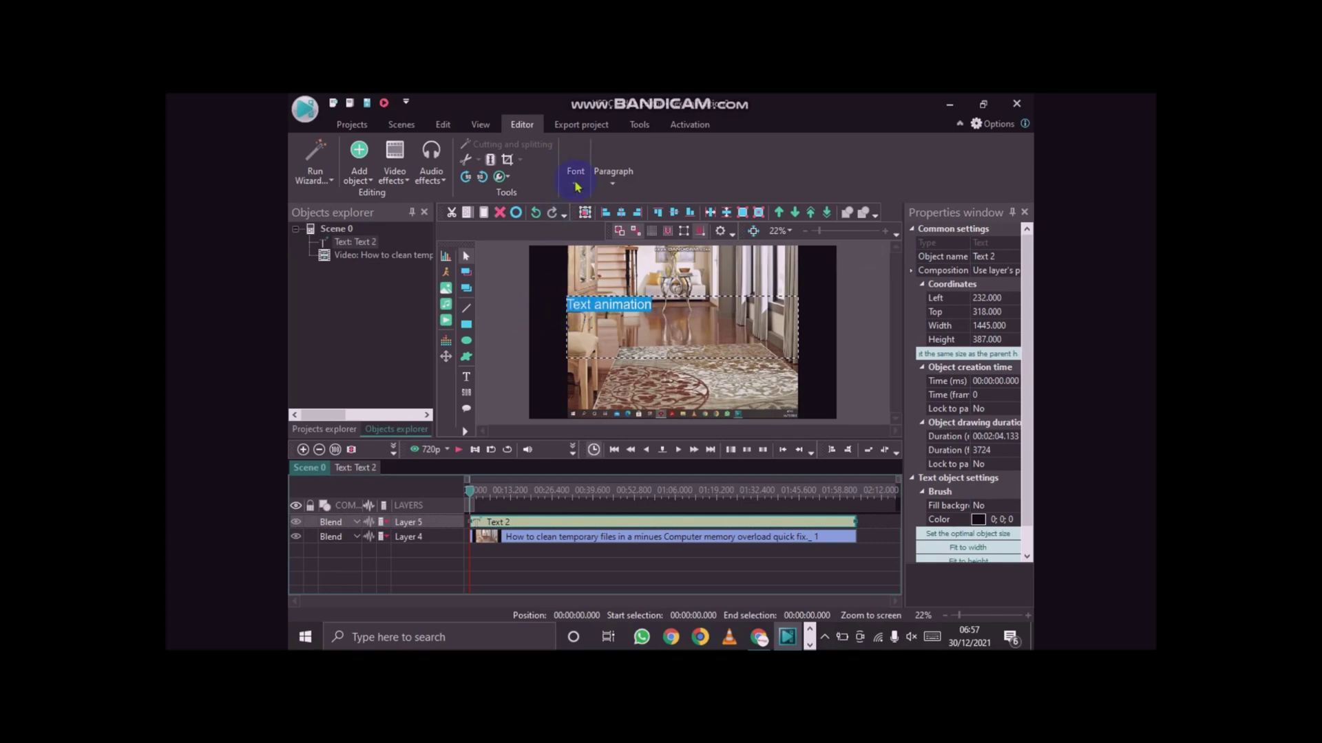
{"action": "left_click", "coordinate": [576, 187]}
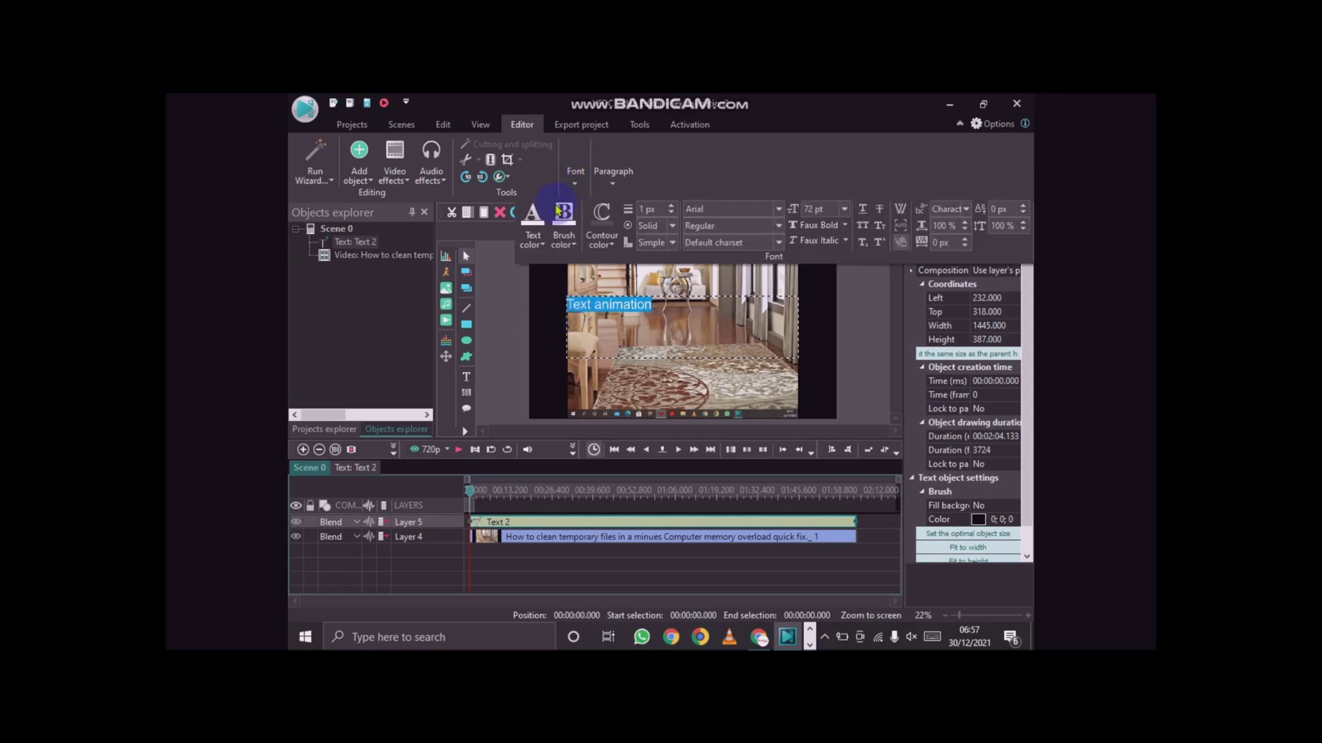
{"action": "left_click", "coordinate": [542, 249]}
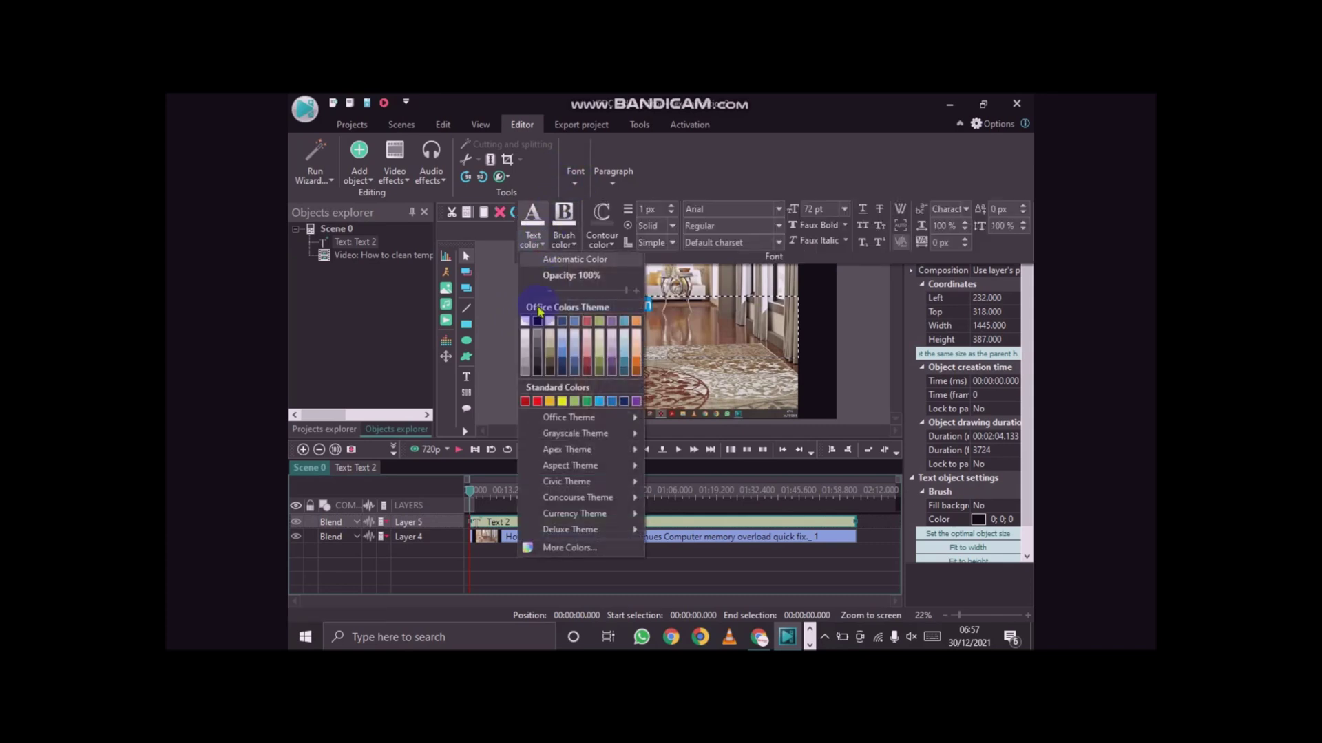
{"action": "left_click", "coordinate": [526, 401]}
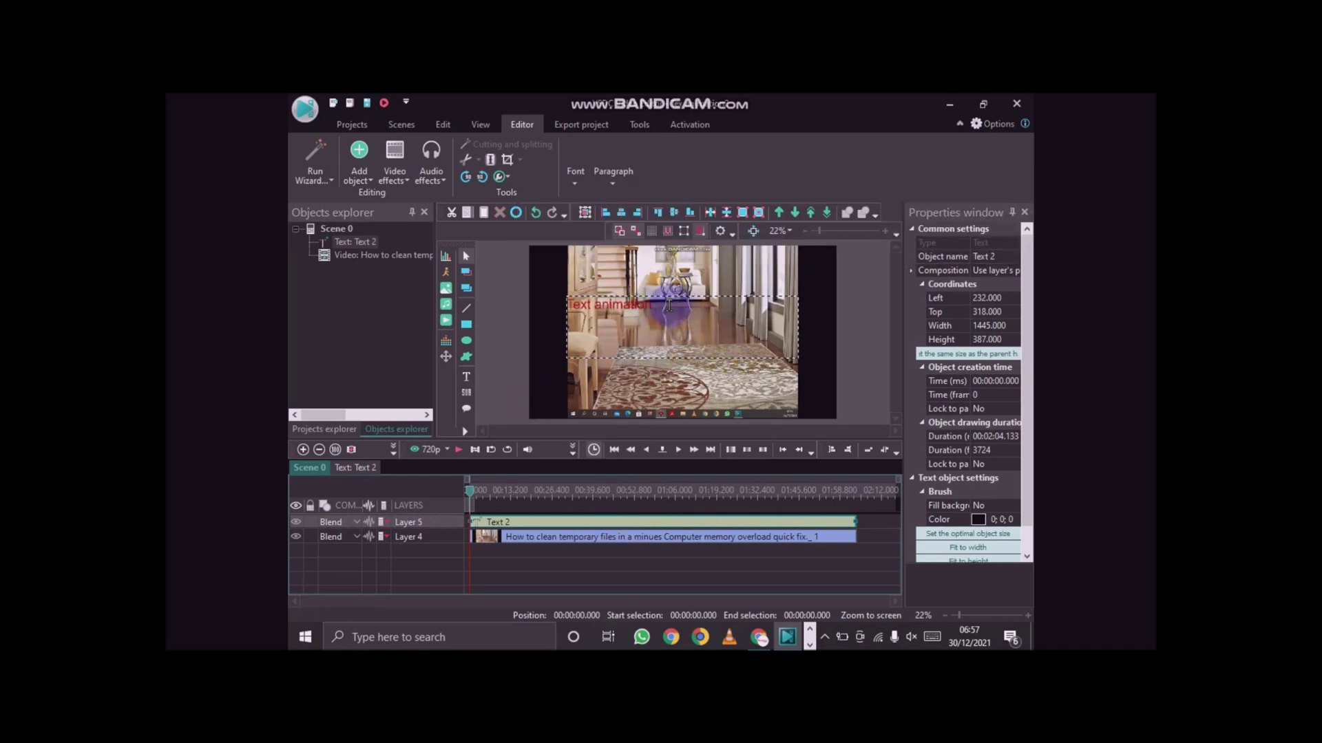
{"action": "left_click_drag", "start_coordinate": [668, 306], "coordinate": [559, 305]}
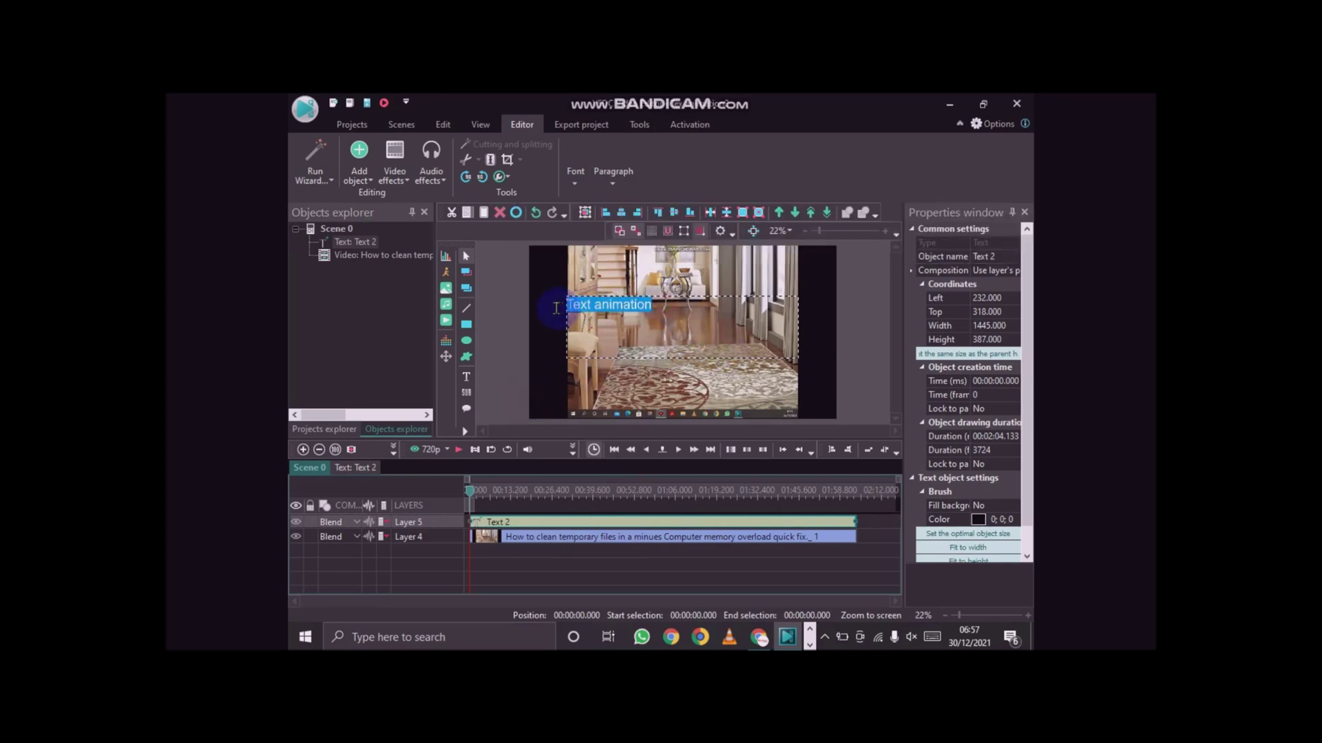
{"action": "left_click", "coordinate": [577, 186]}
{"action": "left_click", "coordinate": [539, 245]}
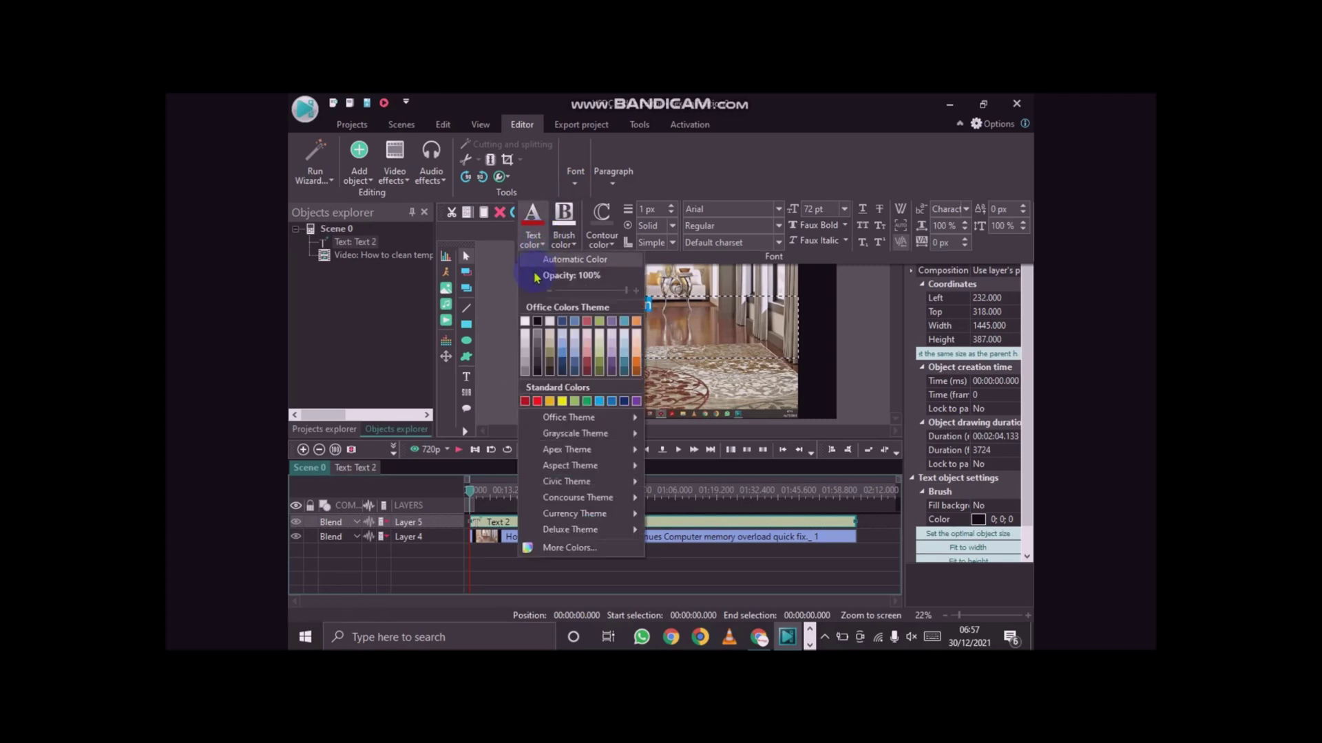
{"action": "left_click", "coordinate": [566, 259]}
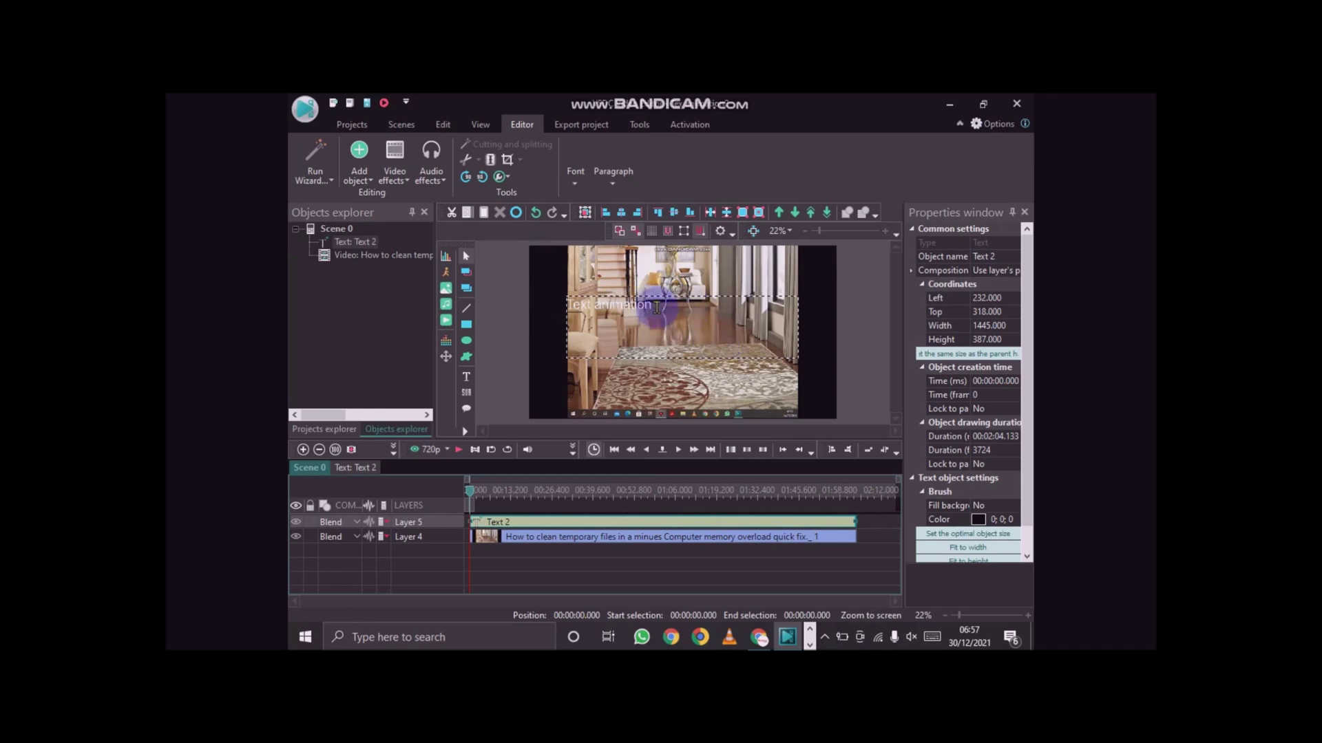
Center the title horizontally and vertically within its text box.
{"action": "left_click_drag", "start_coordinate": [656, 307], "coordinate": [564, 305]}
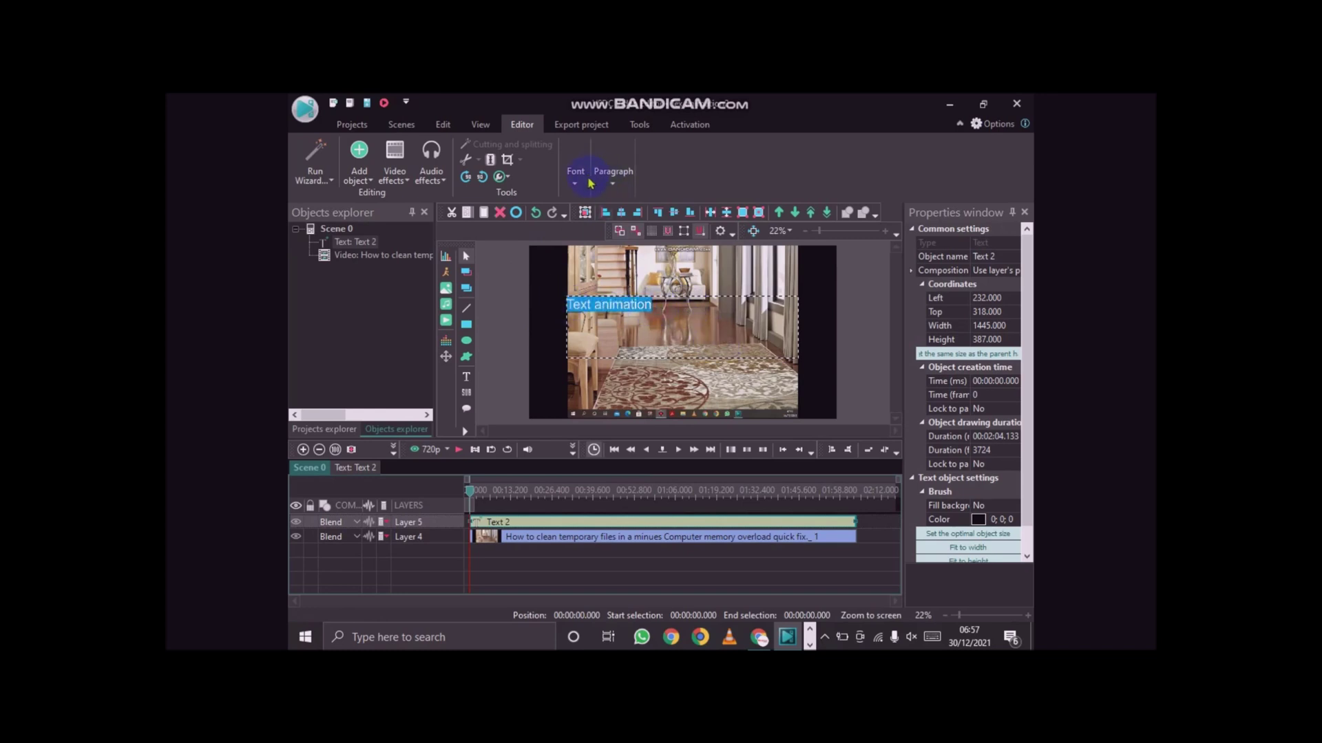
{"action": "left_click", "coordinate": [611, 180]}
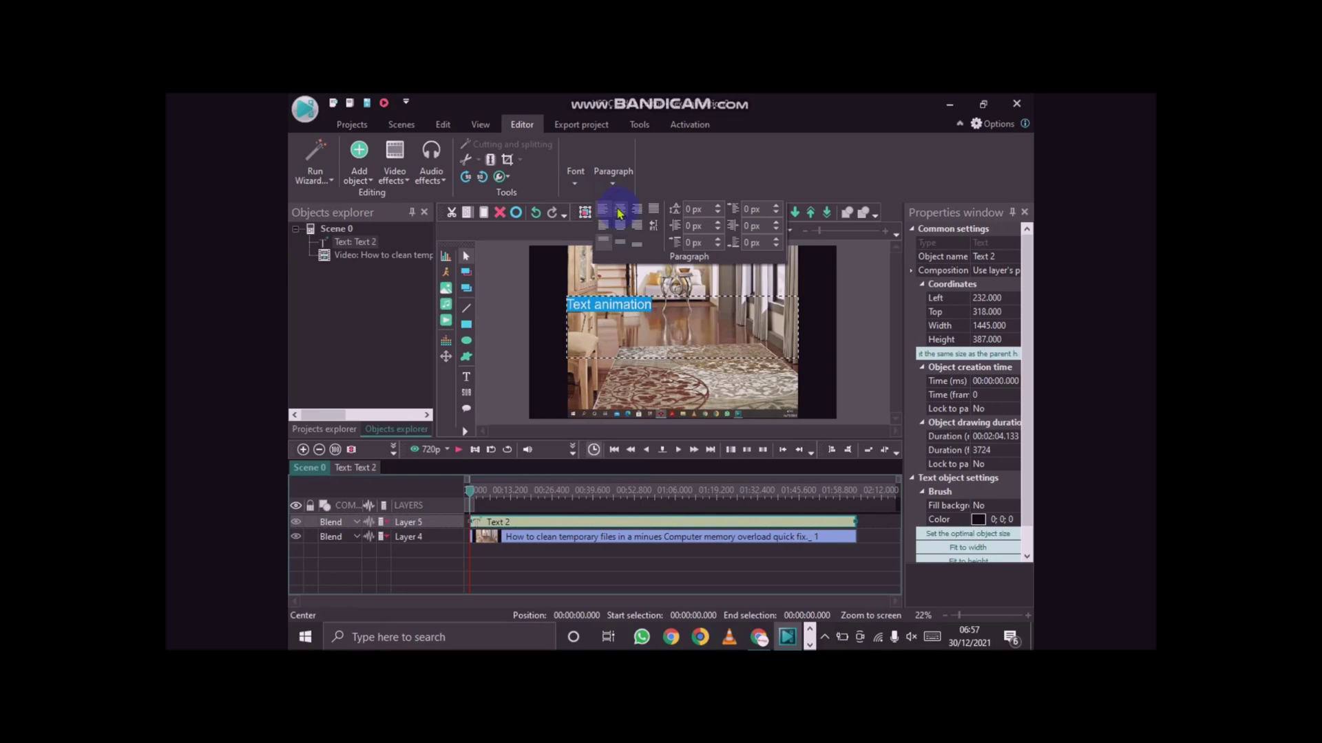
{"action": "left_click", "coordinate": [619, 211]}
{"action": "left_click", "coordinate": [611, 180]}
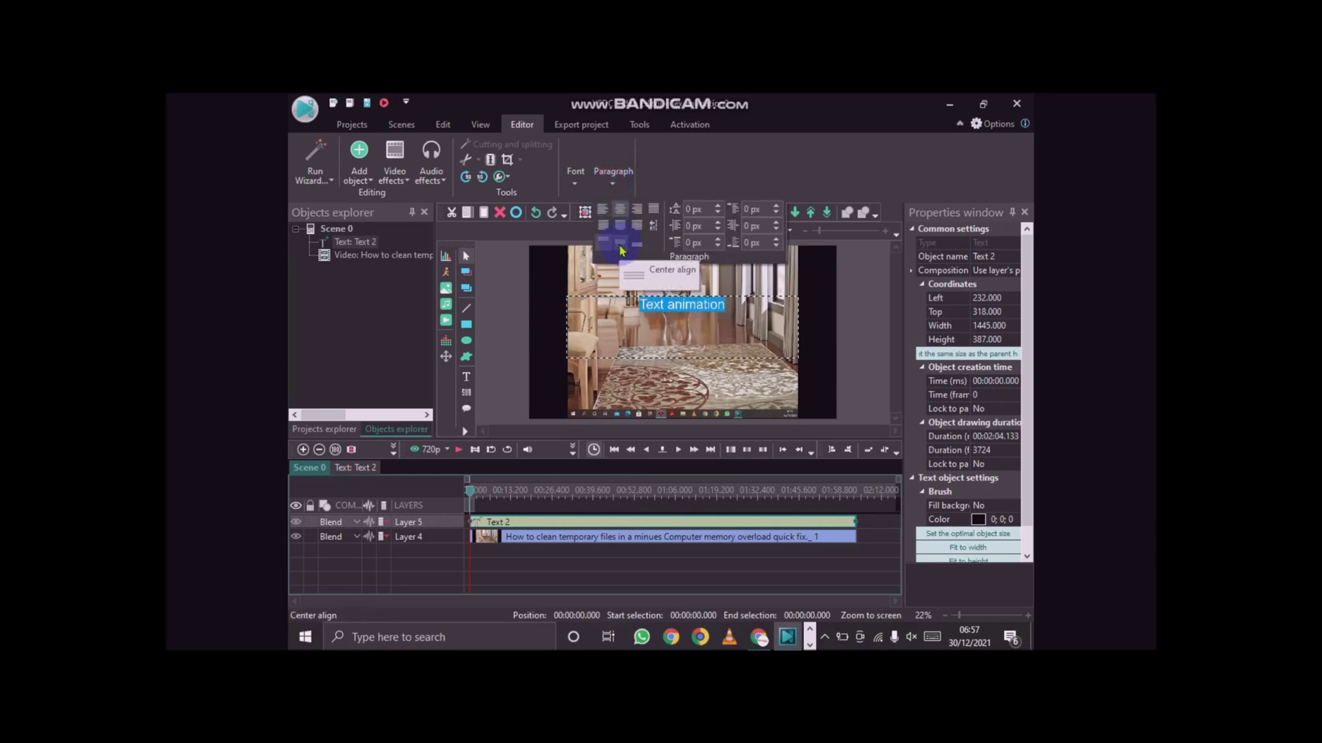
{"action": "left_click", "coordinate": [620, 245]}
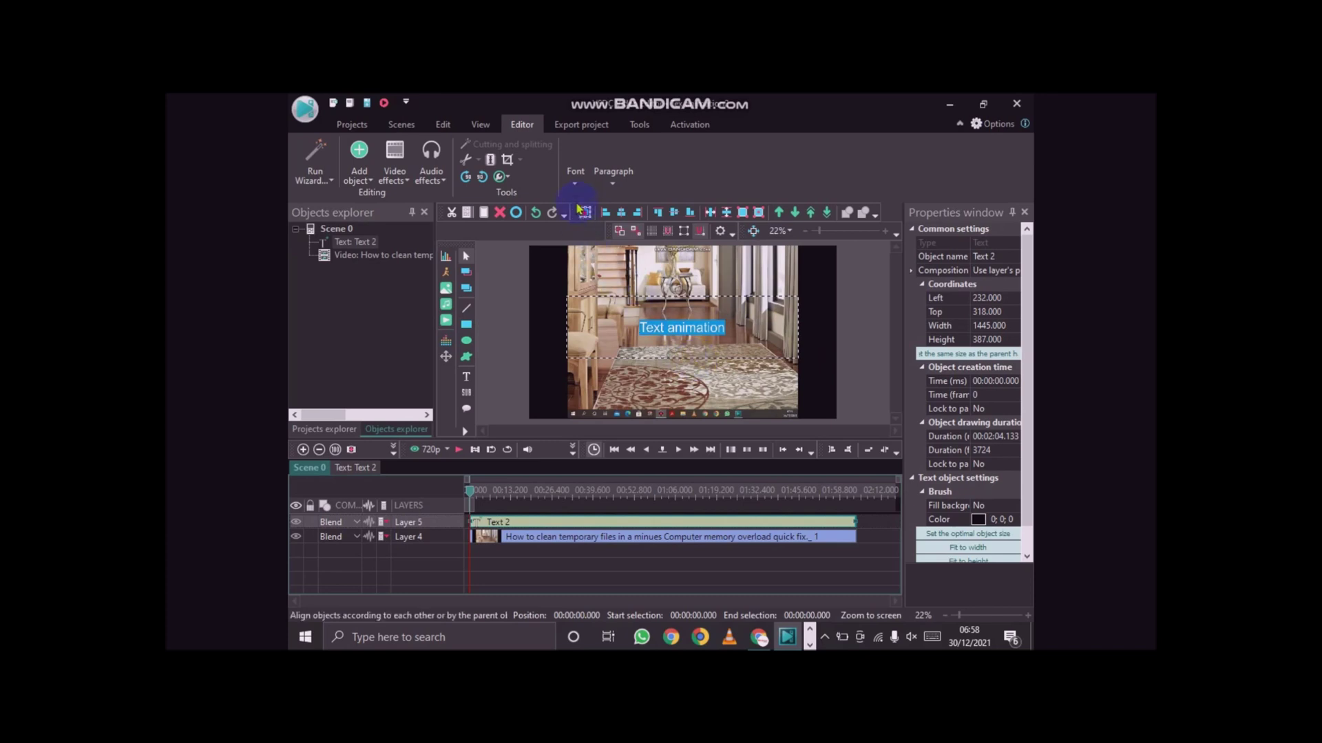
Set the title's font weight to Bold.
{"action": "left_click", "coordinate": [574, 183]}
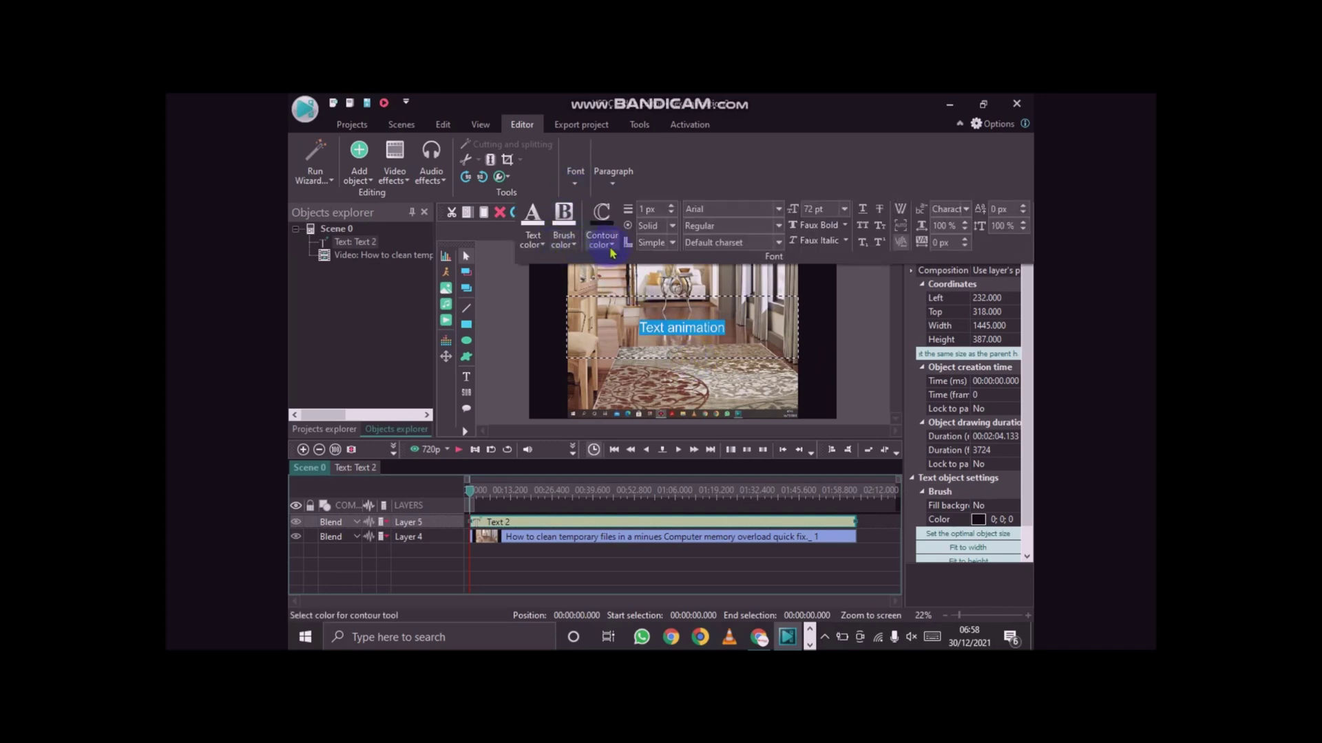
{"action": "left_click", "coordinate": [575, 183]}
{"action": "left_click", "coordinate": [575, 183]}
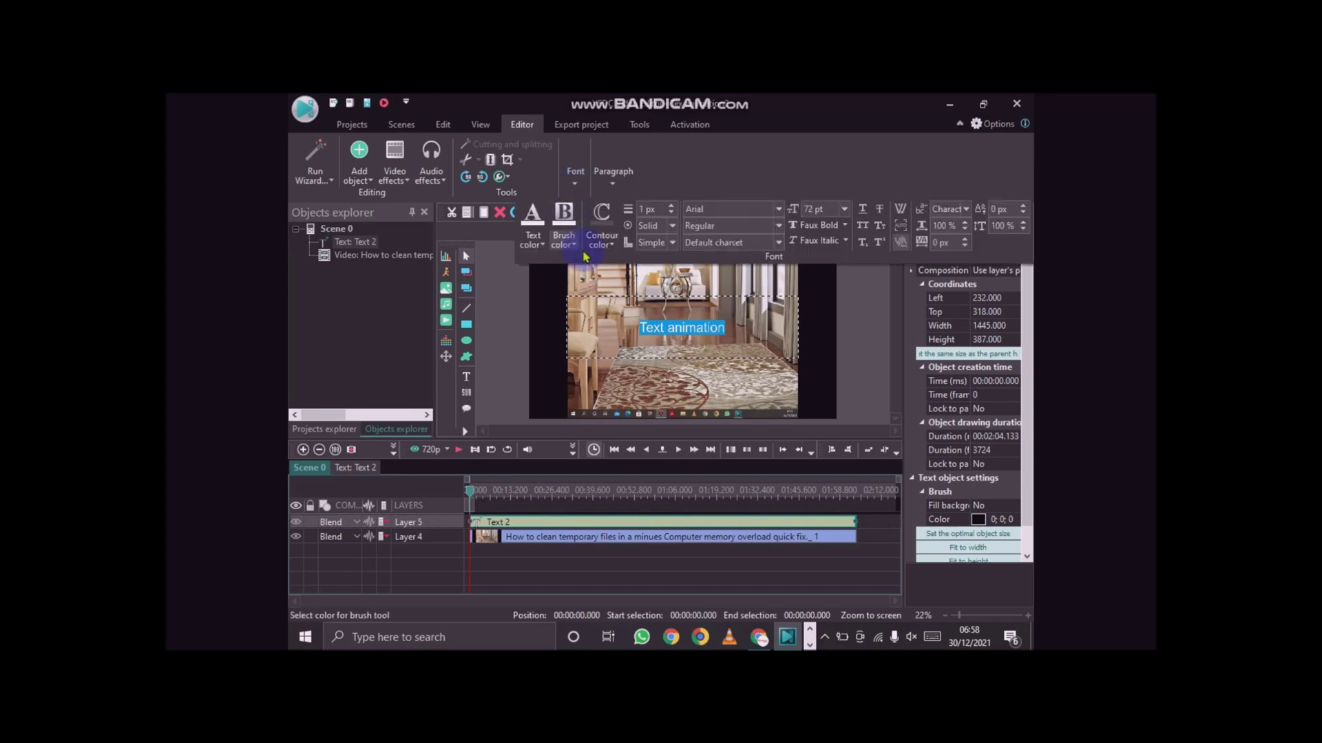
{"action": "left_click", "coordinate": [845, 227]}
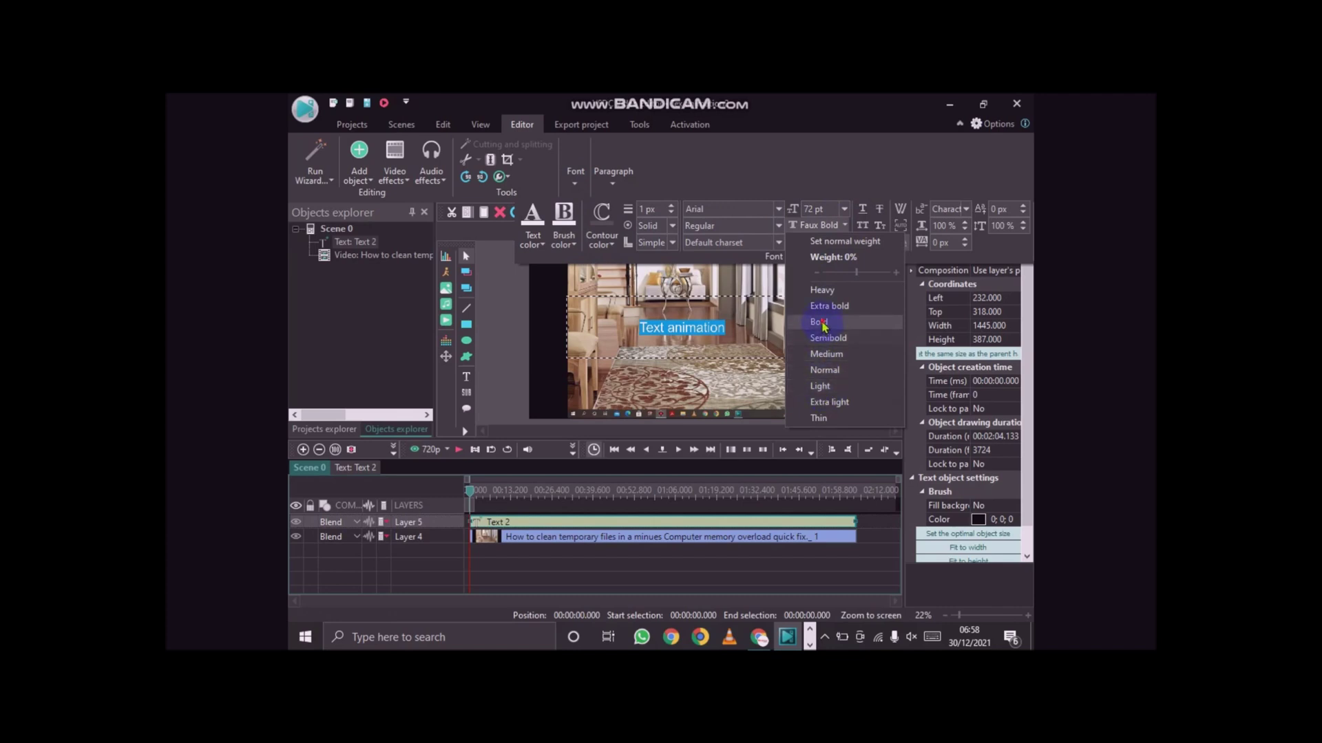
{"action": "left_click", "coordinate": [774, 336]}
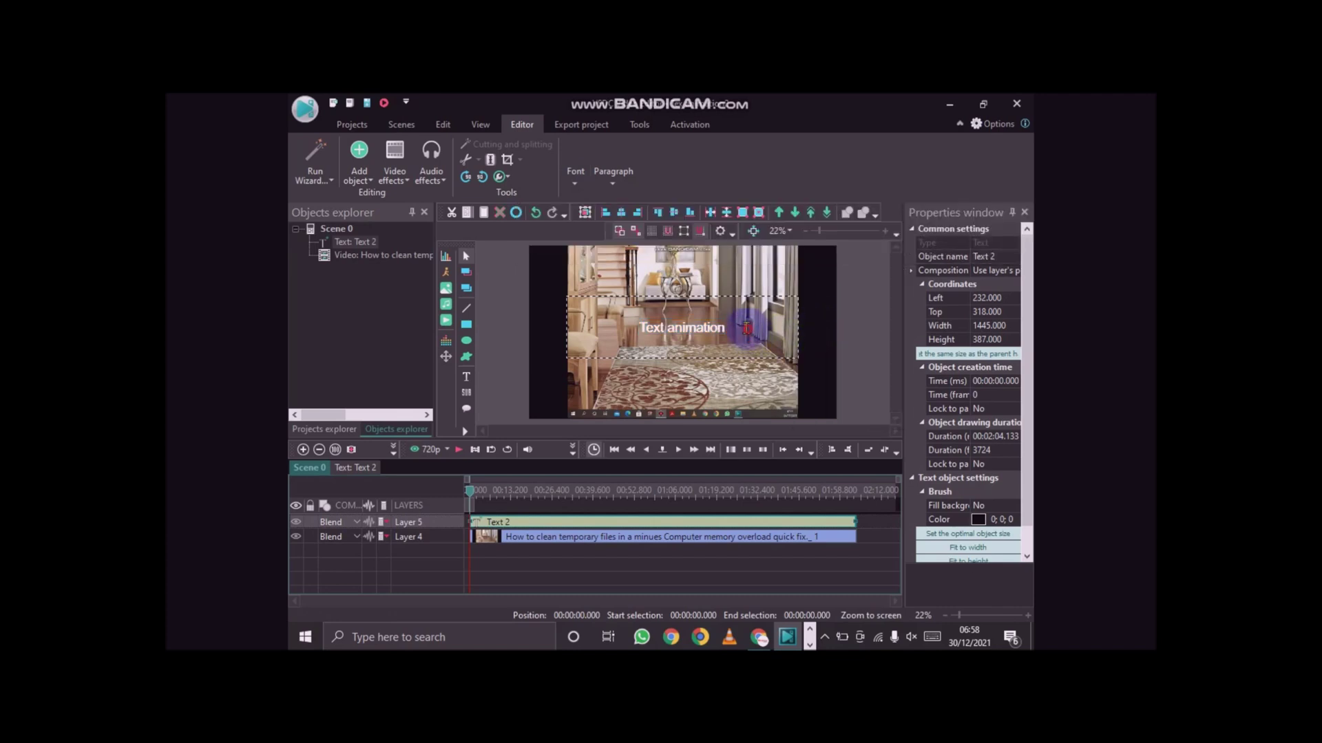
Enlarge the title's font size to 84 pt.
{"action": "left_click_drag", "start_coordinate": [748, 329], "coordinate": [629, 326]}
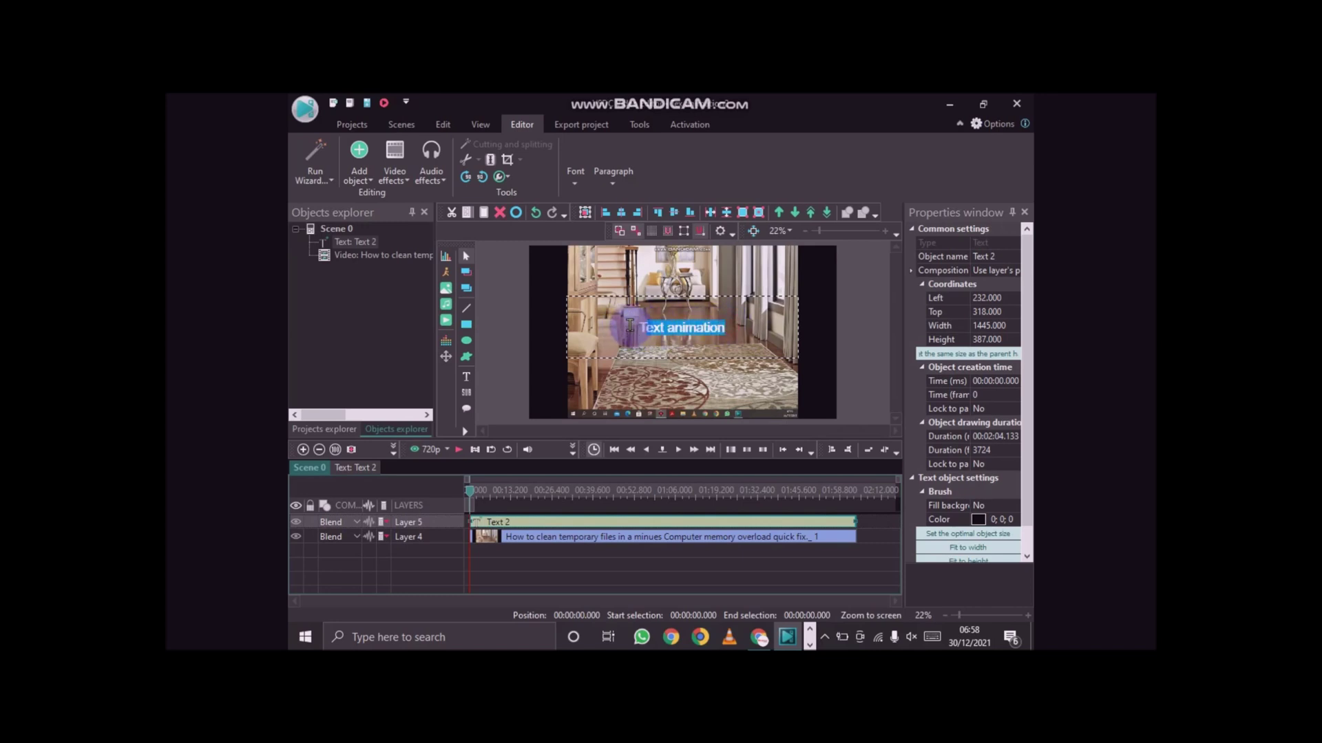
{"action": "left_click", "coordinate": [575, 176]}
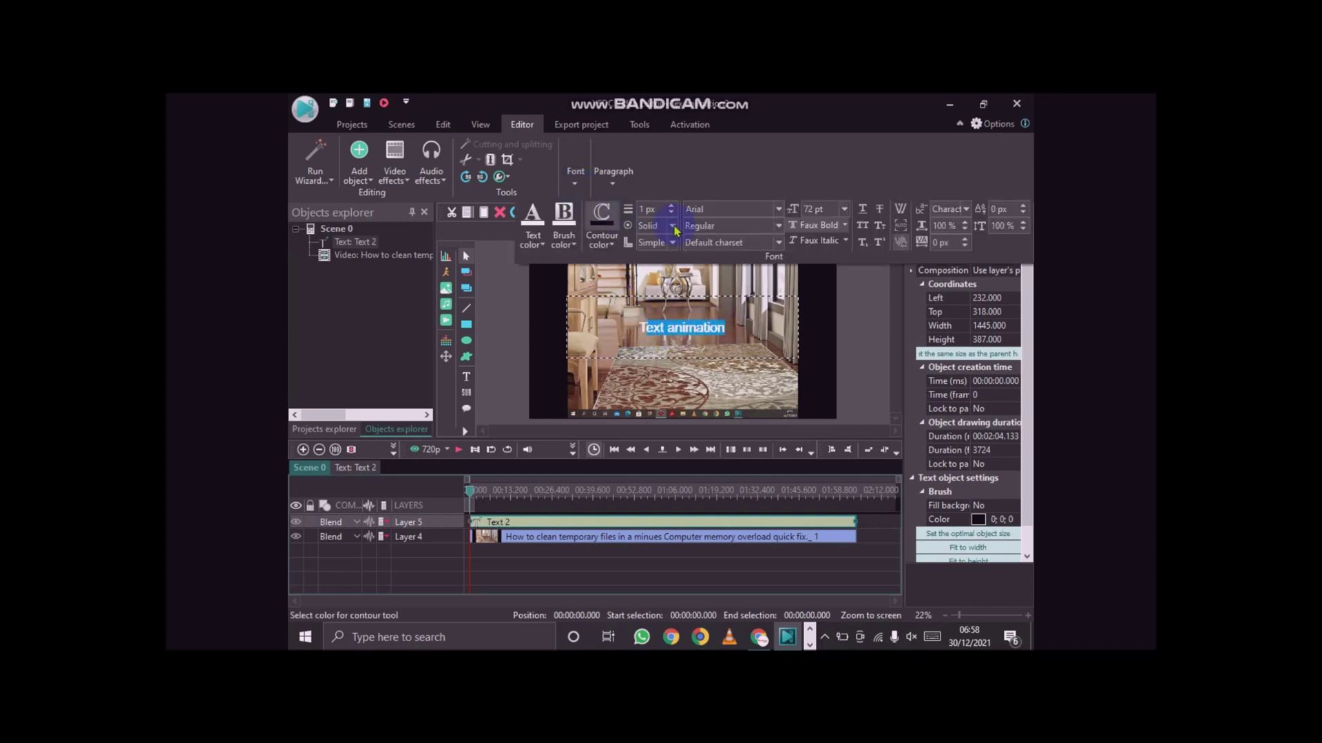
{"action": "left_click", "coordinate": [845, 211]}
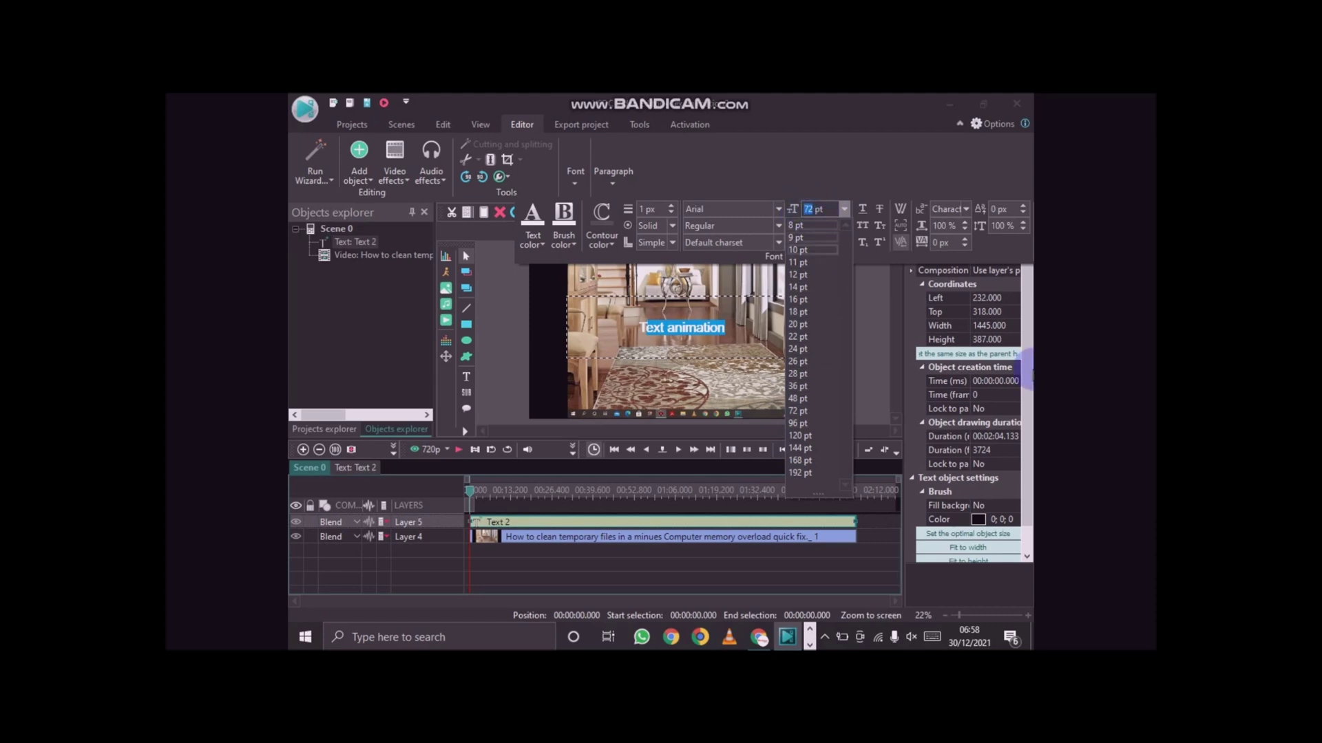
{"action": "type", "text": "8"}
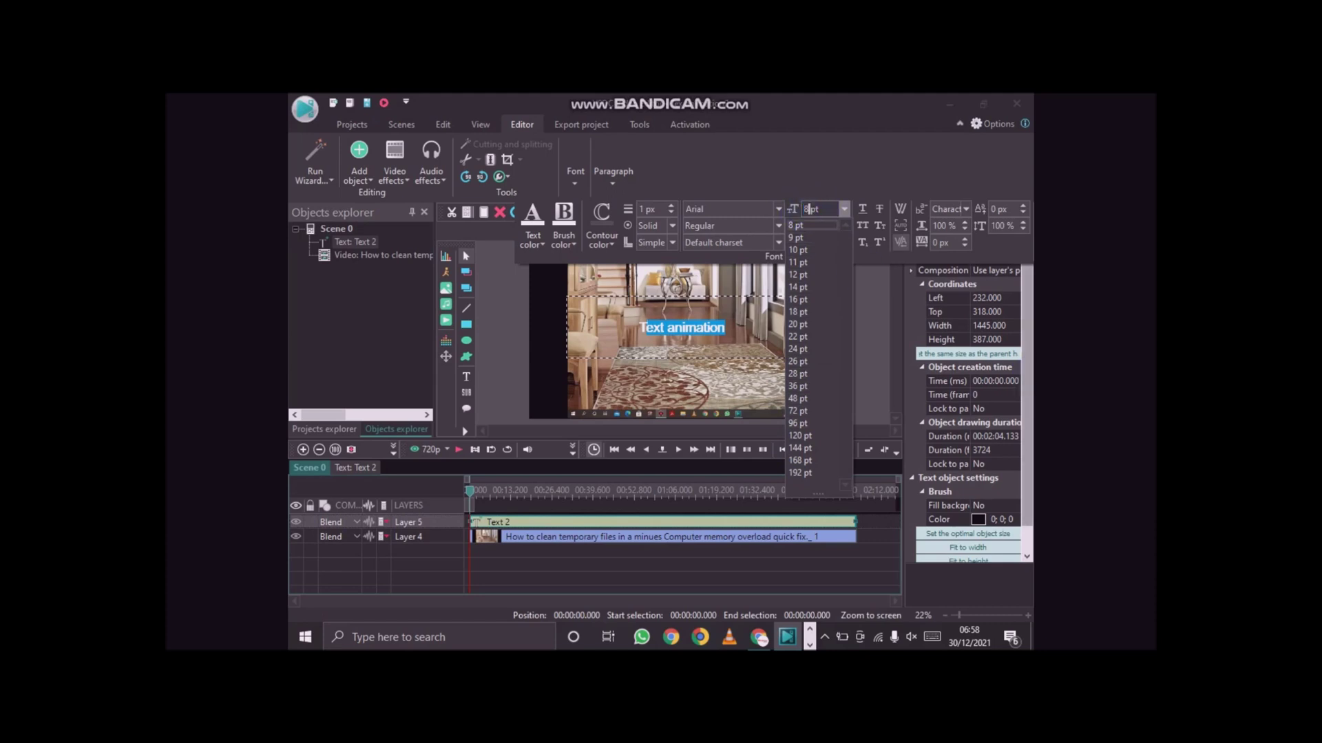
{"action": "type", "text": "4"}
{"action": "key", "text": "Return"}
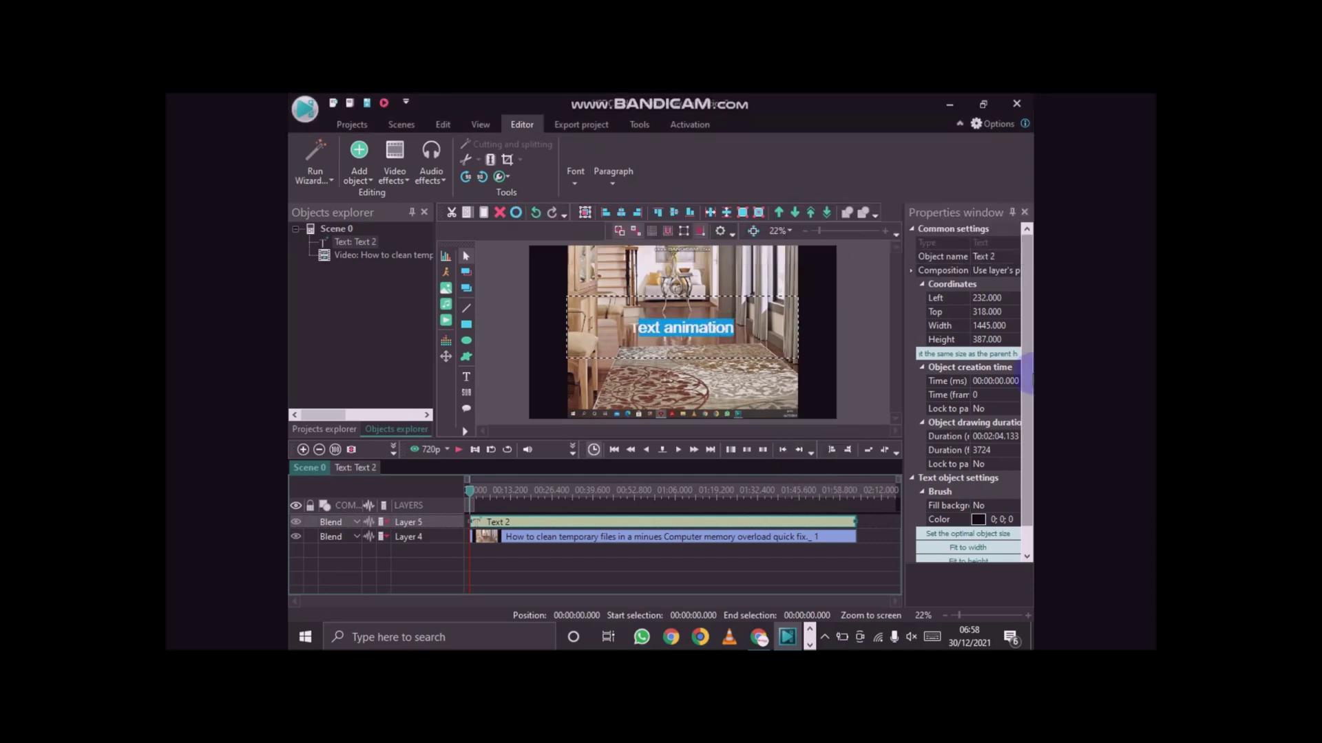
Tighten the Text 2 box around the title to about 973 by 269.
{"action": "left_click", "coordinate": [681, 393]}
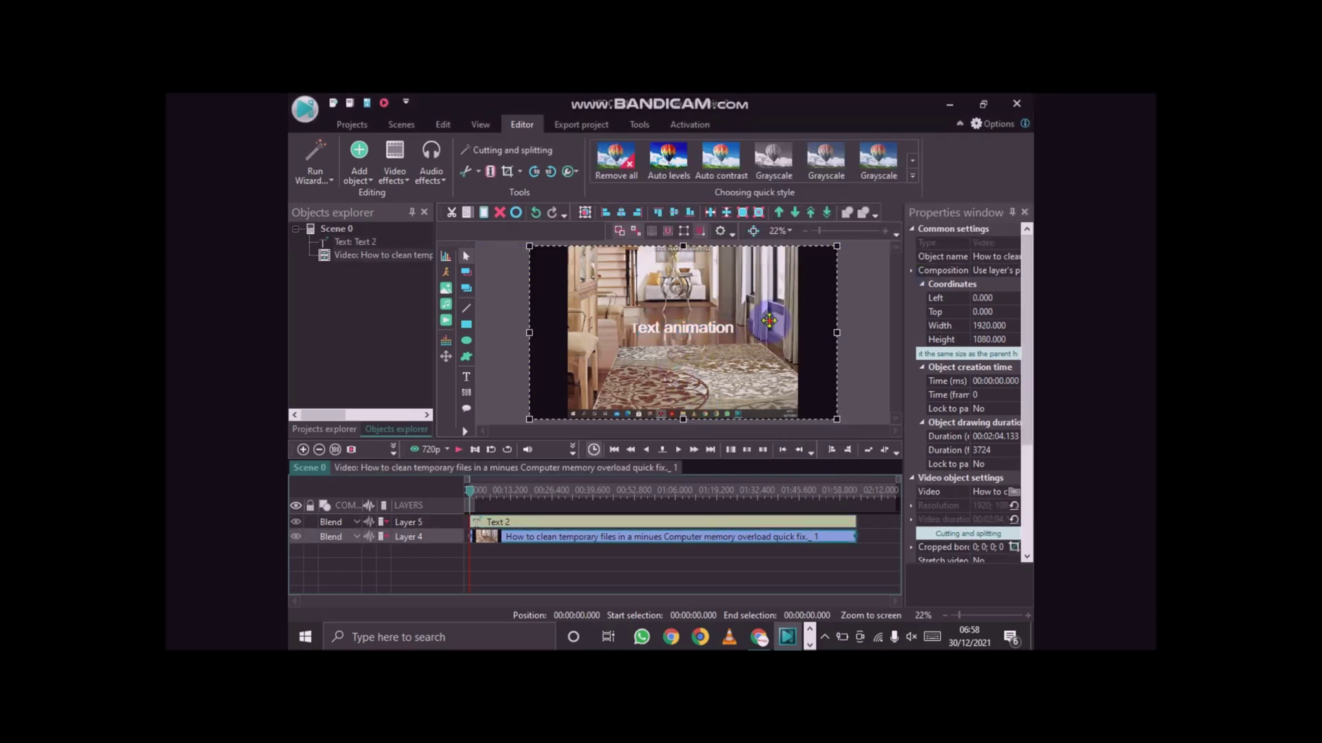
{"action": "left_click", "coordinate": [753, 333]}
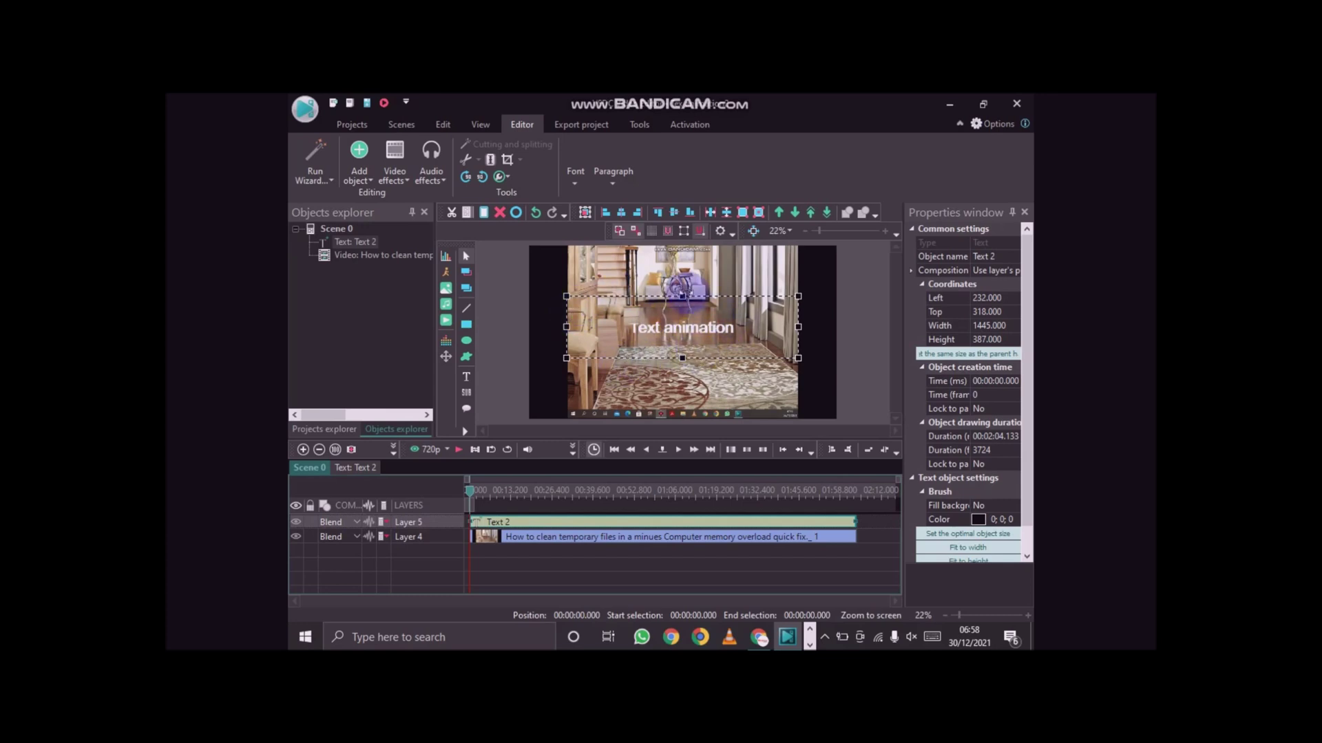
{"action": "left_click_drag", "start_coordinate": [683, 296], "coordinate": [684, 315]}
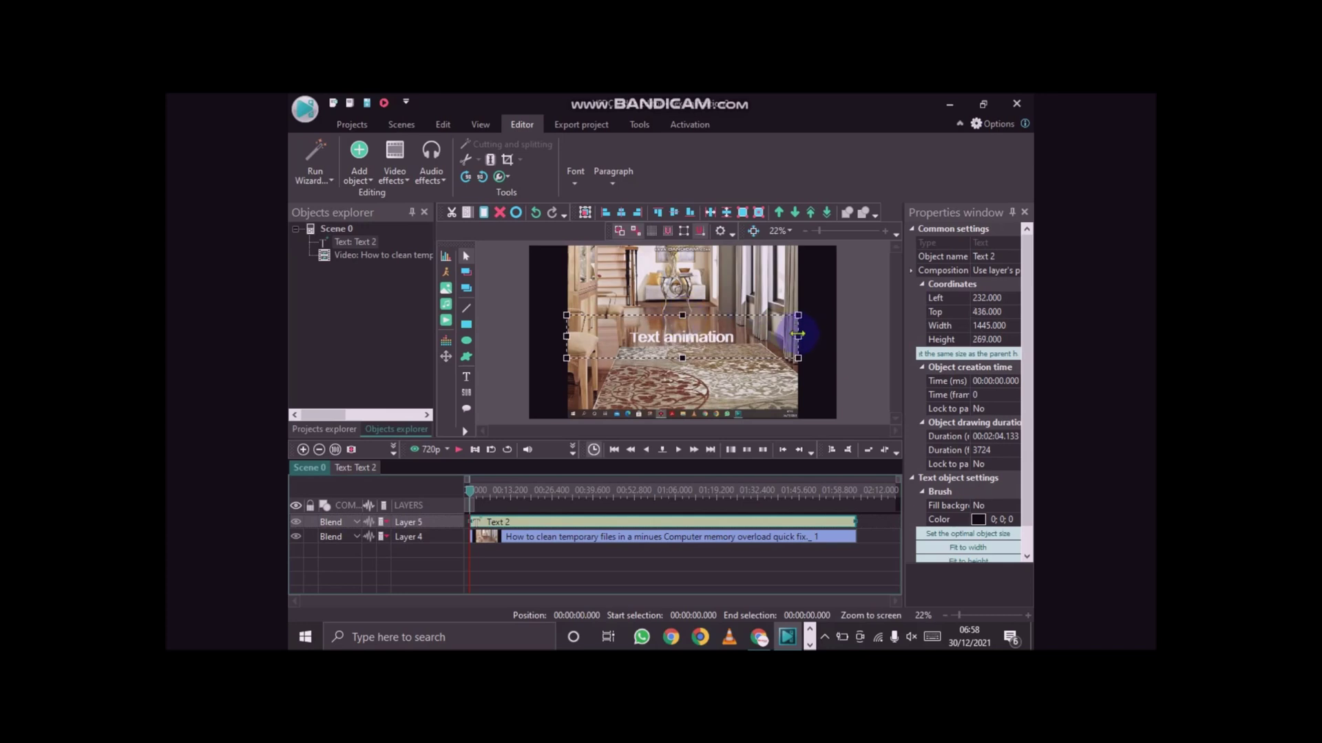
{"action": "left_click_drag", "start_coordinate": [797, 335], "coordinate": [734, 330]}
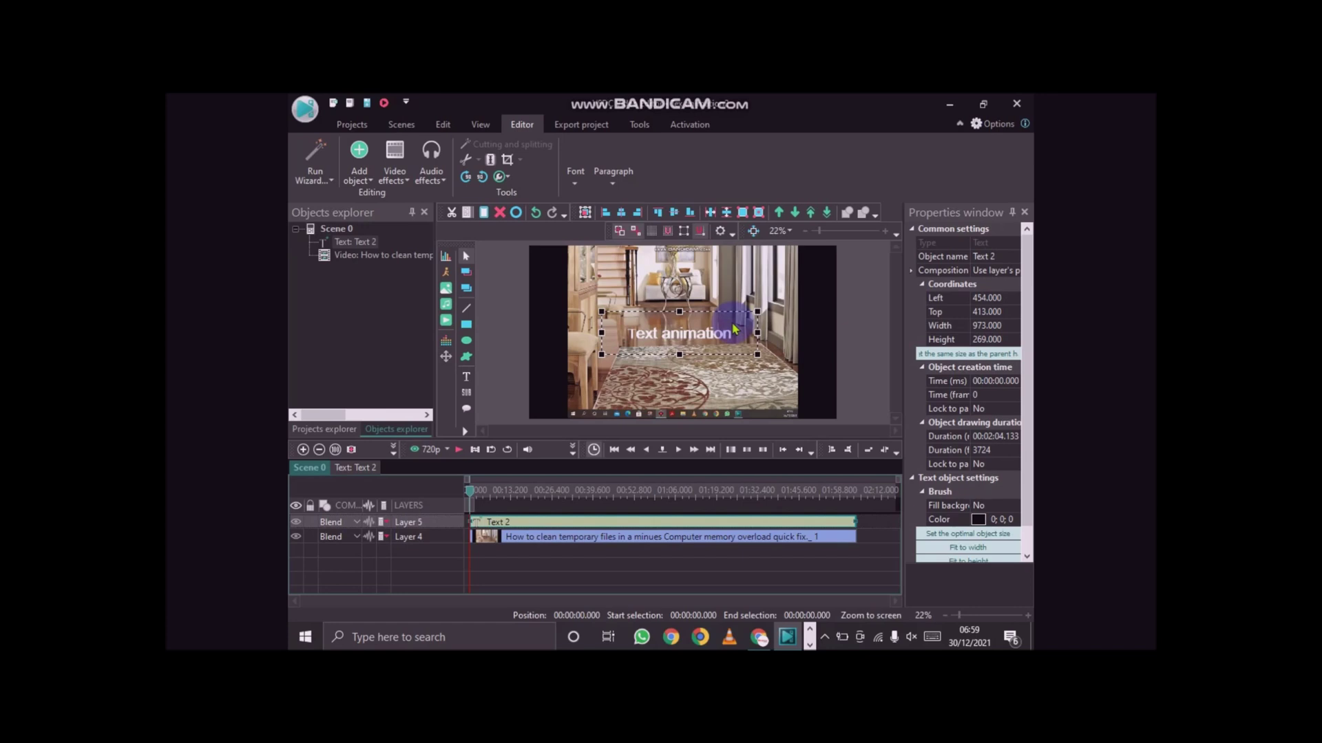
Set Fill background to Yes for the title and bring up its background Colors dialog.
{"action": "scroll", "coordinate": [991, 380], "scroll_direction": "down", "scroll_amount": 1}
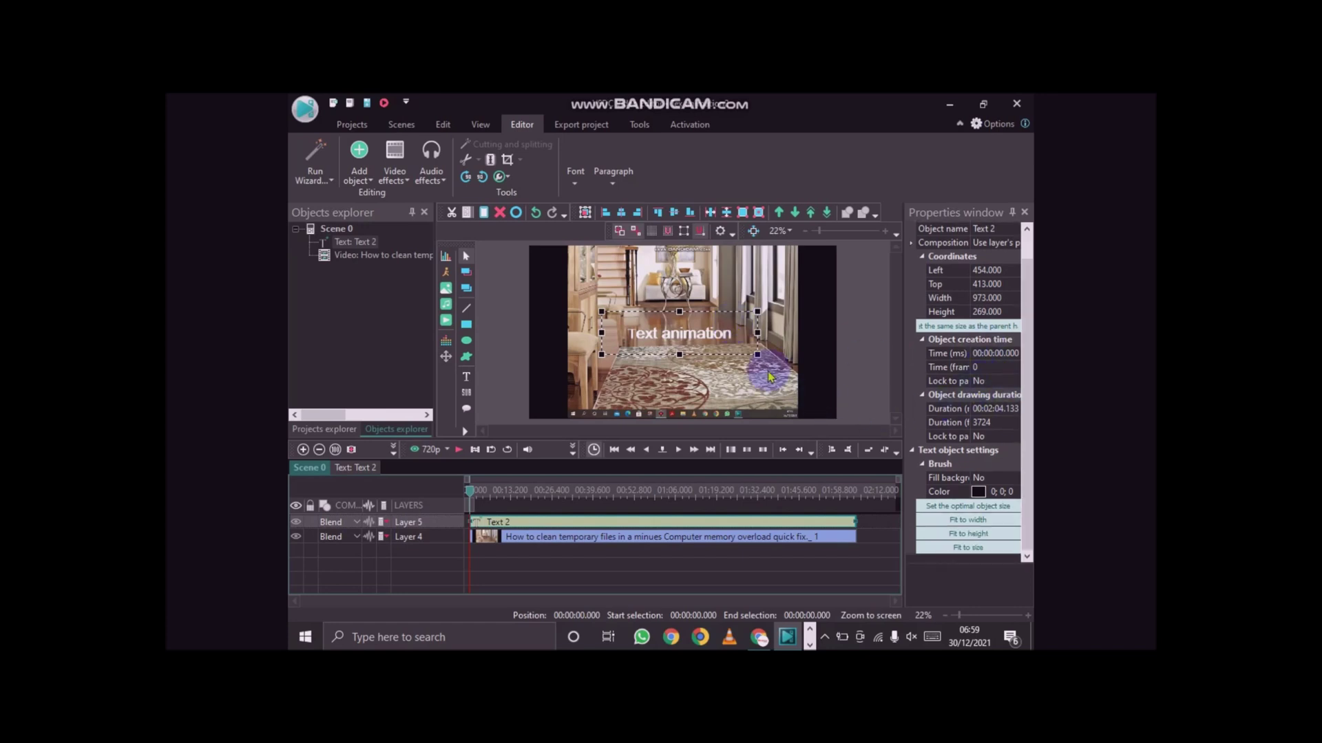
{"action": "left_click", "coordinate": [716, 270]}
{"action": "left_click", "coordinate": [530, 573]}
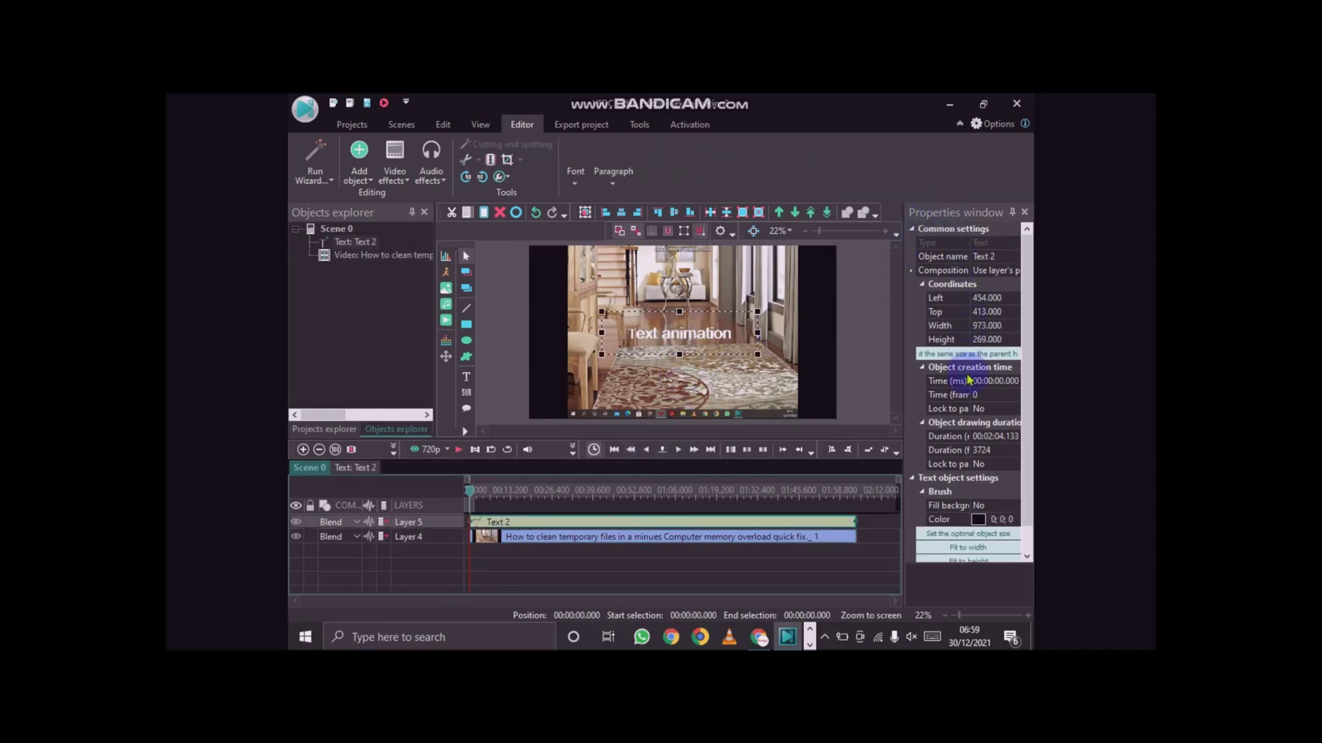
{"action": "scroll", "coordinate": [974, 413], "scroll_direction": "down", "scroll_amount": 1}
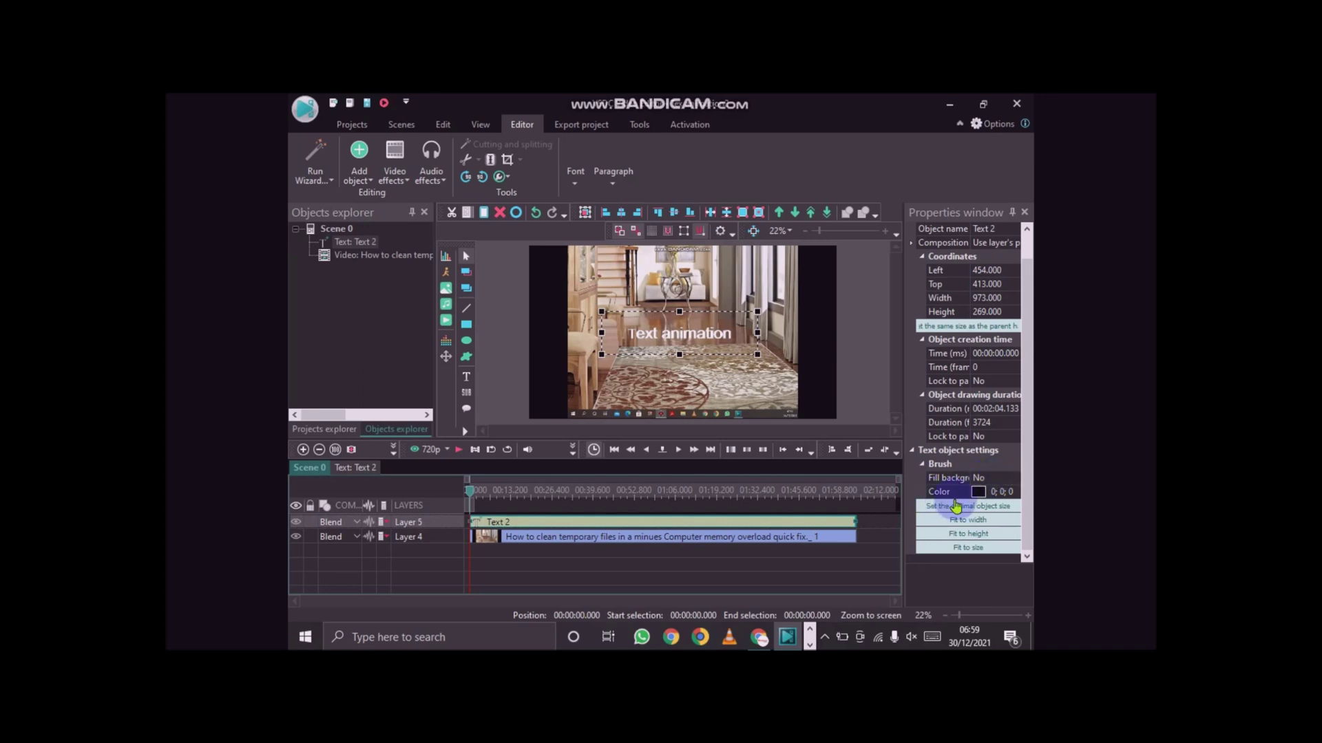
{"action": "left_click", "coordinate": [1010, 478]}
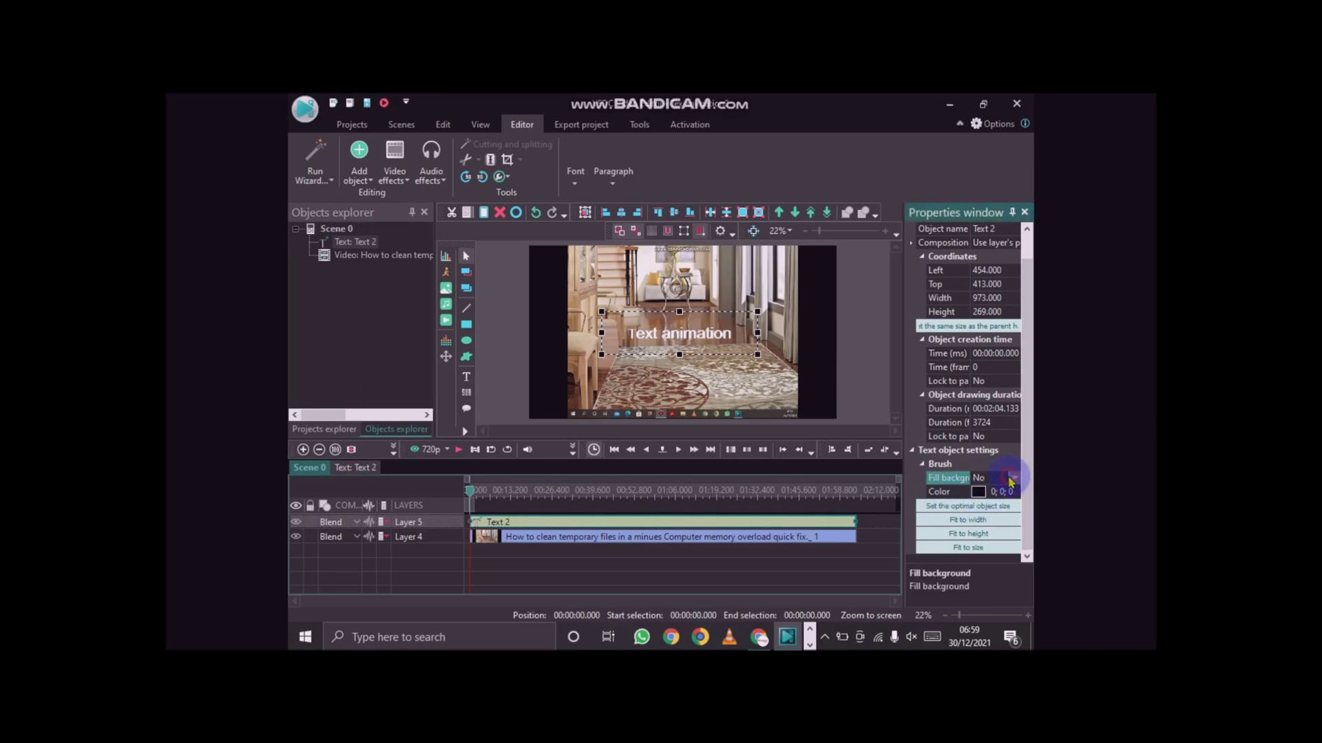
{"action": "left_click", "coordinate": [1013, 479]}
{"action": "left_click", "coordinate": [991, 504]}
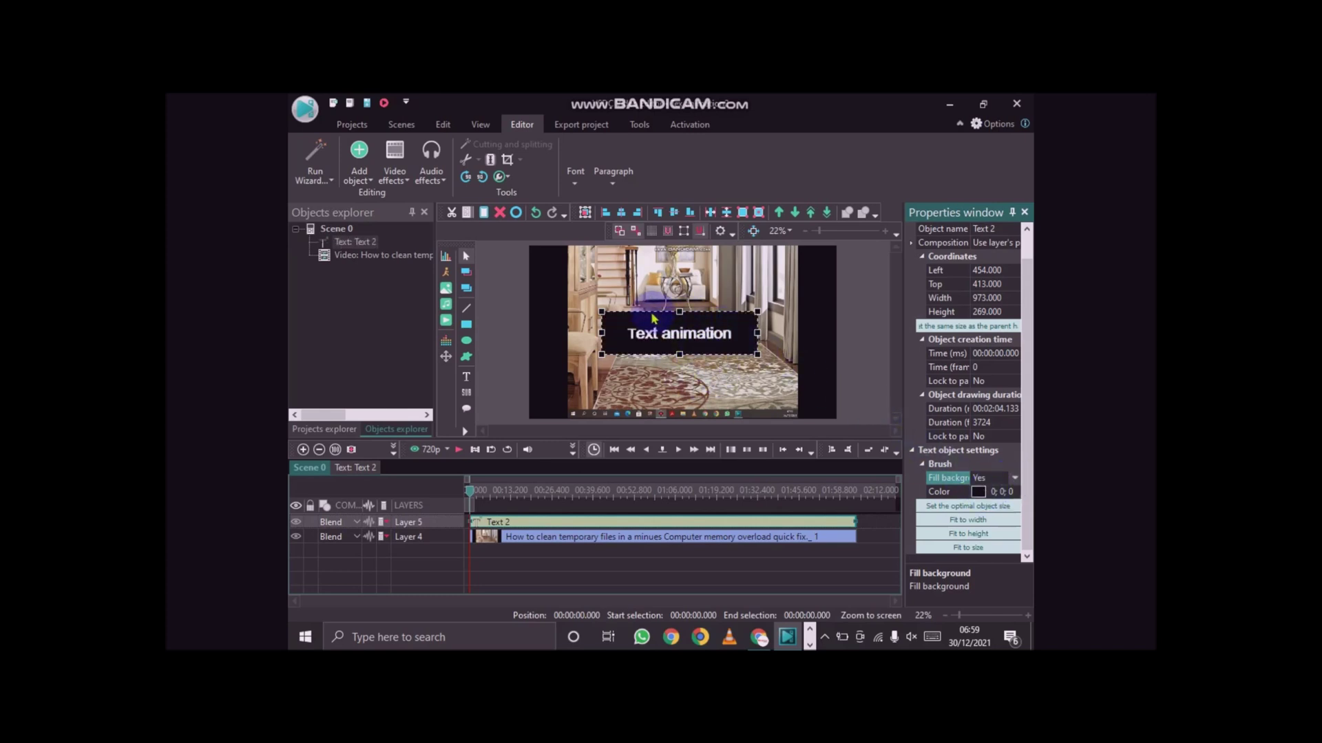
{"action": "left_click", "coordinate": [1018, 493]}
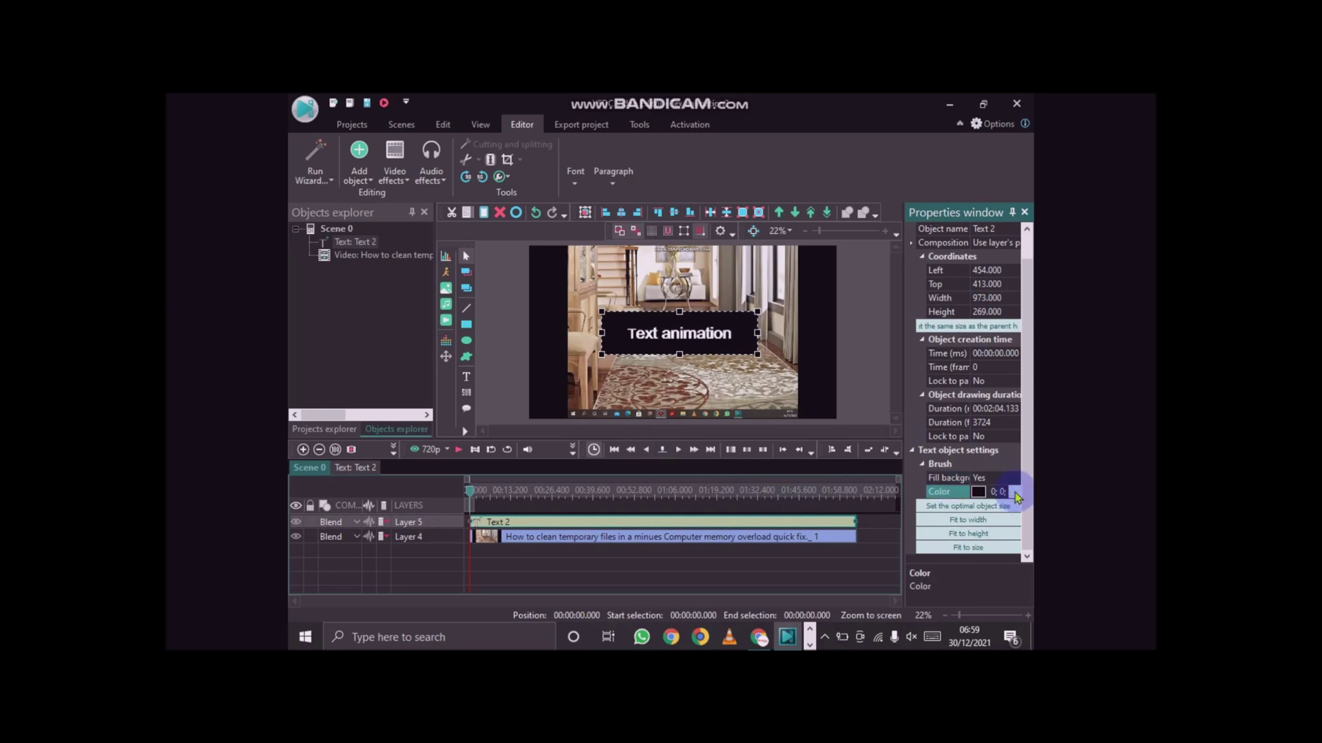
{"action": "left_click", "coordinate": [1016, 492]}
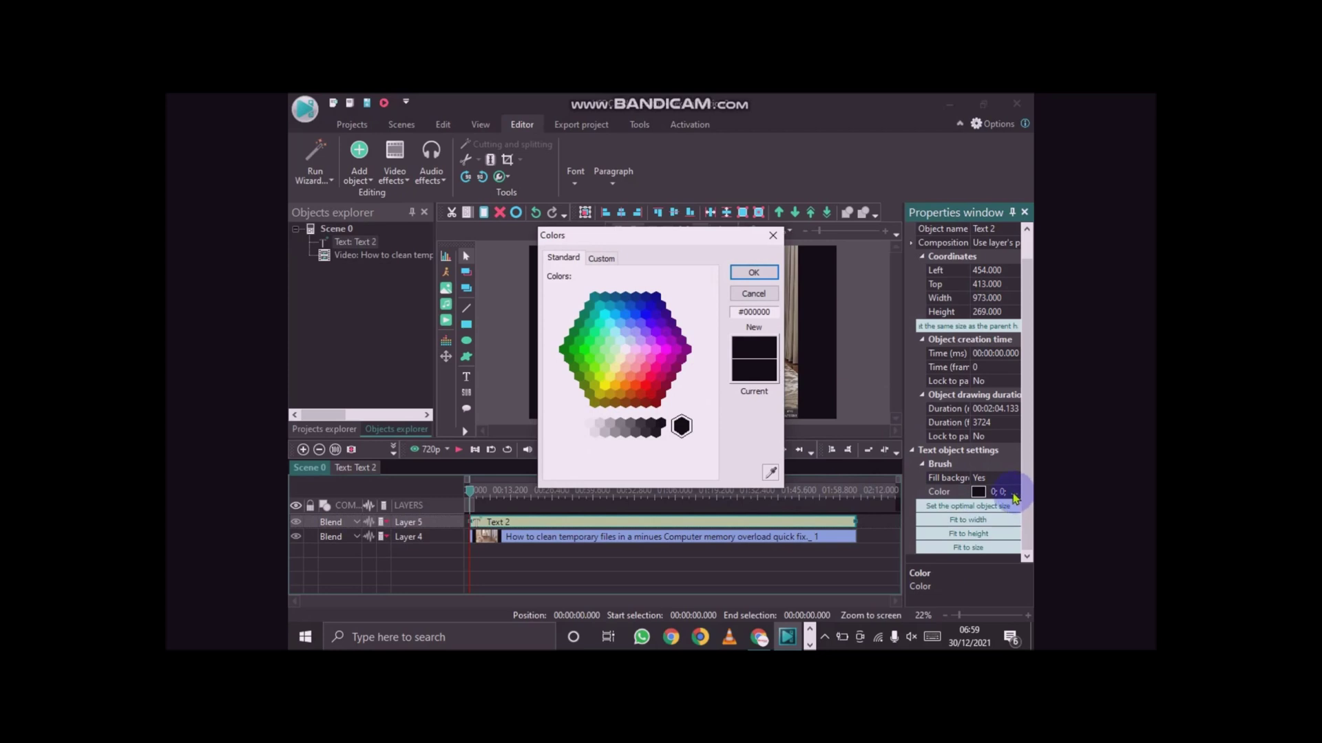
Make the title box background red #FF0000, then change it to orange-red #FC3302.
{"action": "left_click", "coordinate": [645, 387]}
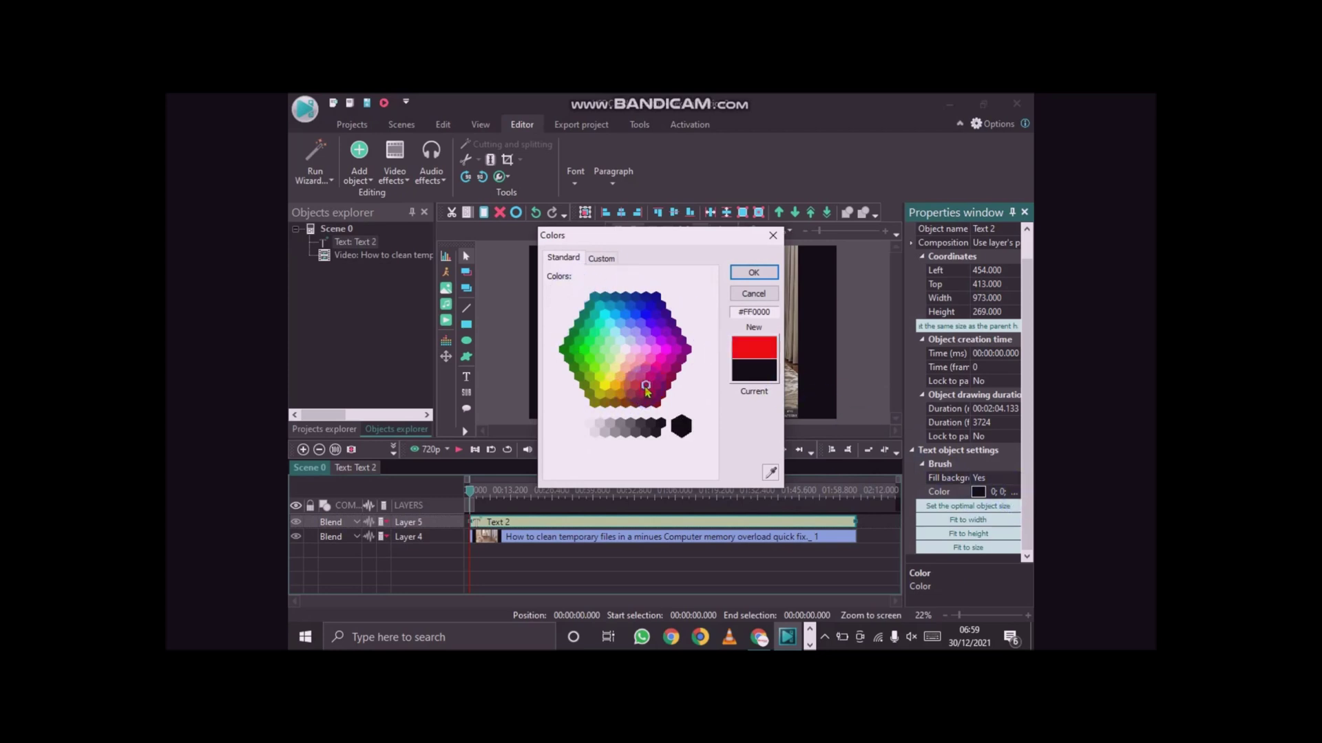
{"action": "left_click", "coordinate": [749, 273]}
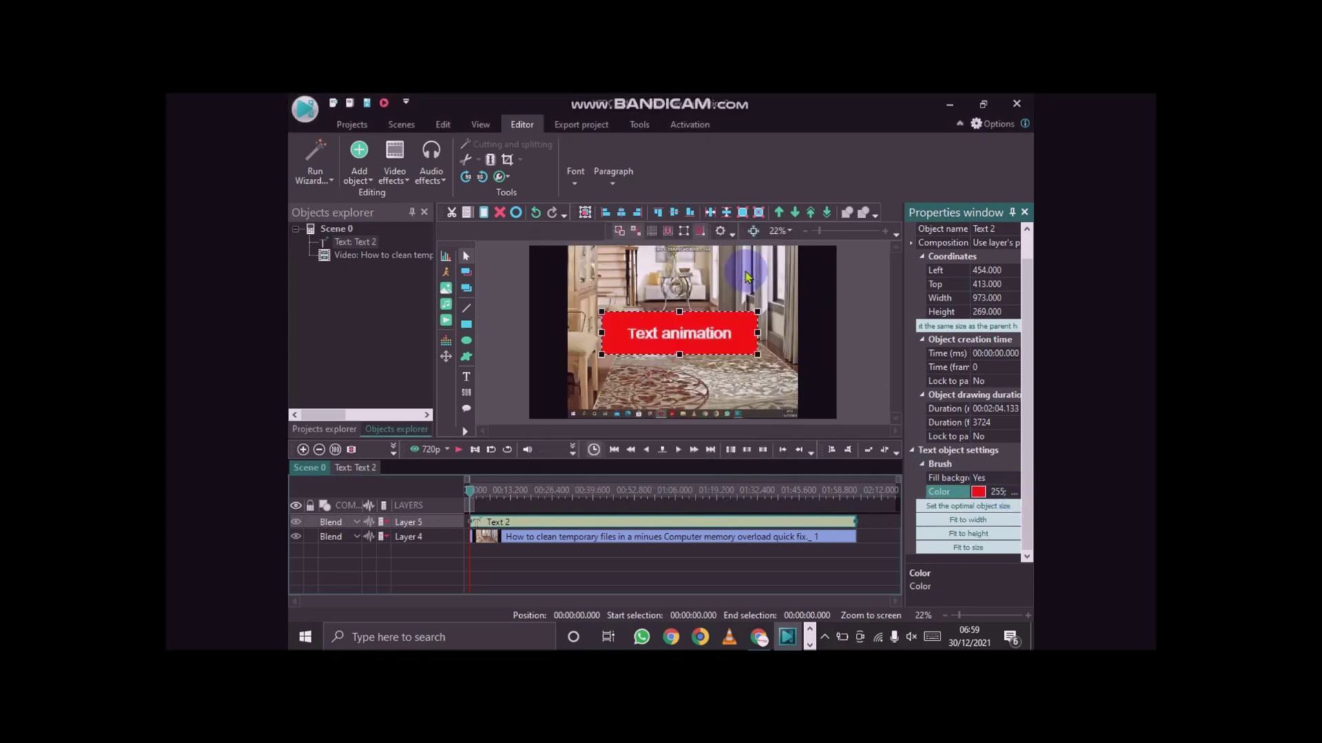
{"action": "left_click", "coordinate": [1013, 493]}
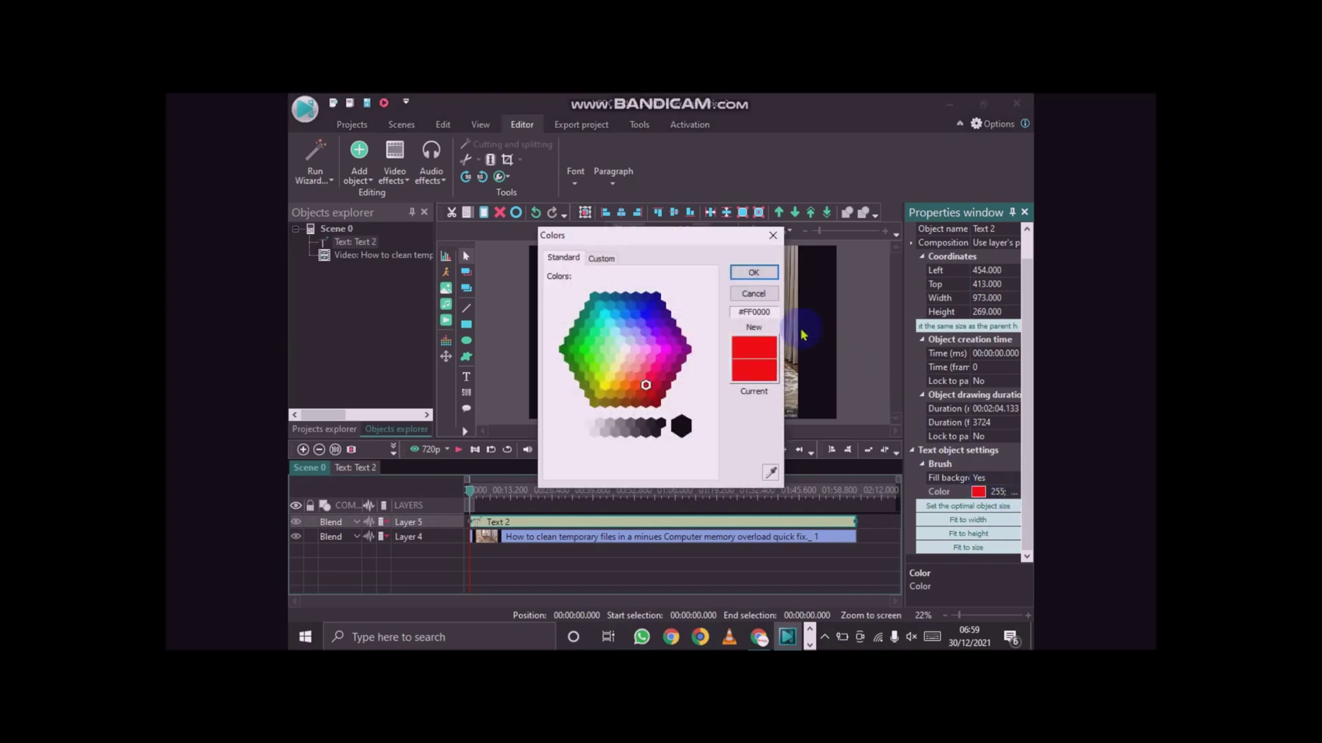
{"action": "left_click", "coordinate": [762, 313]}
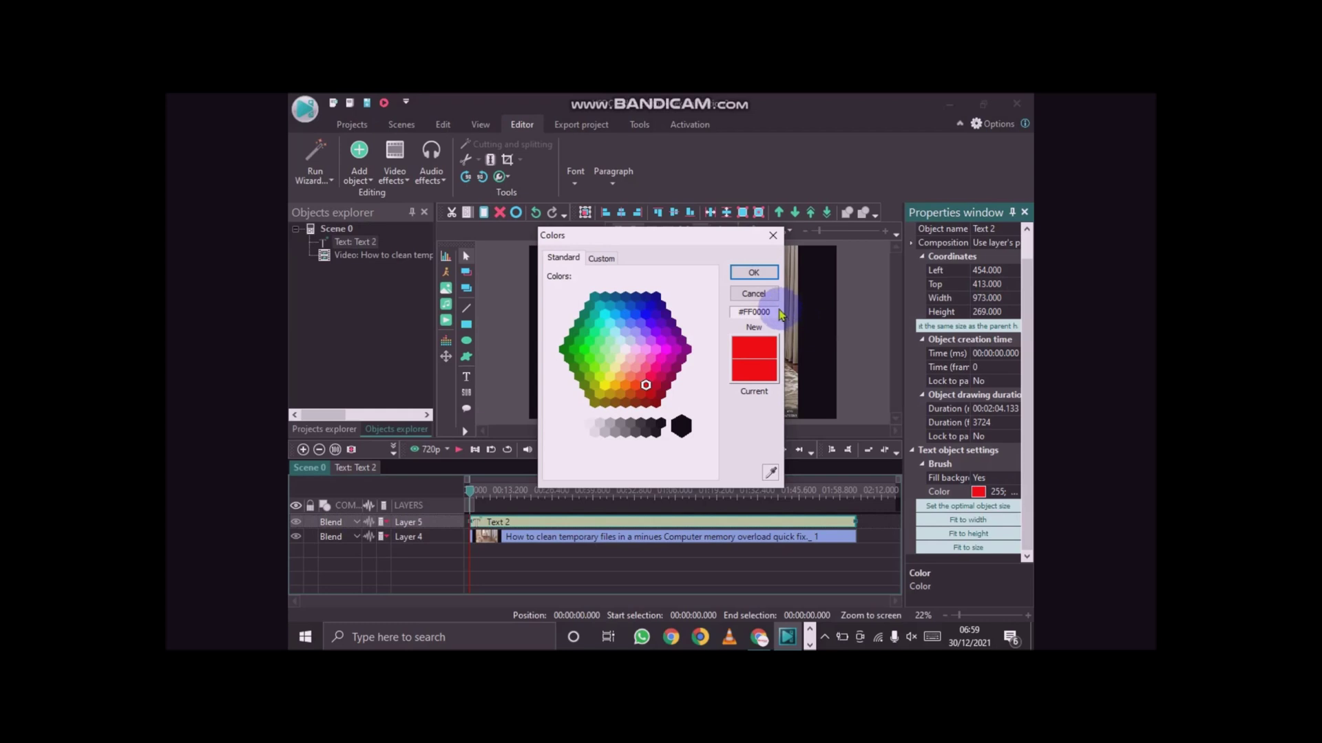
{"action": "left_click_drag", "start_coordinate": [773, 317], "coordinate": [746, 312]}
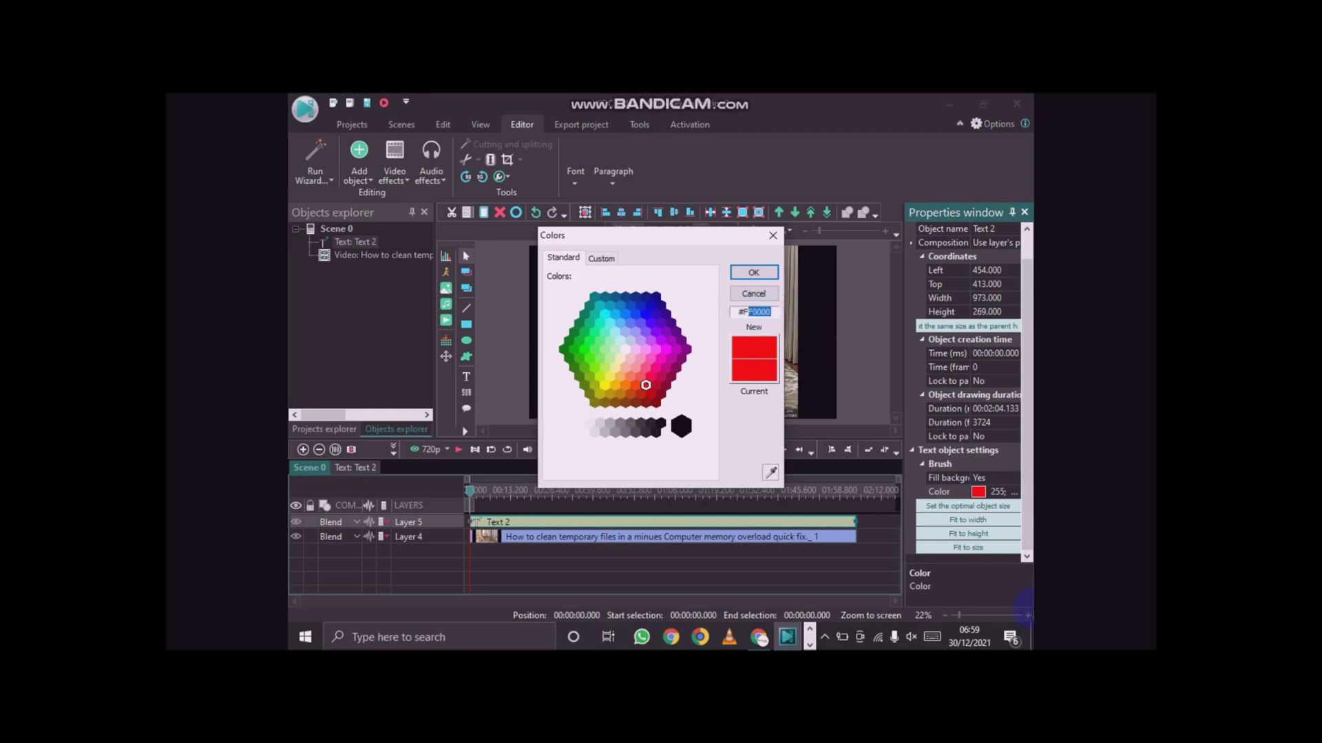
{"action": "type", "text": "c3302"}
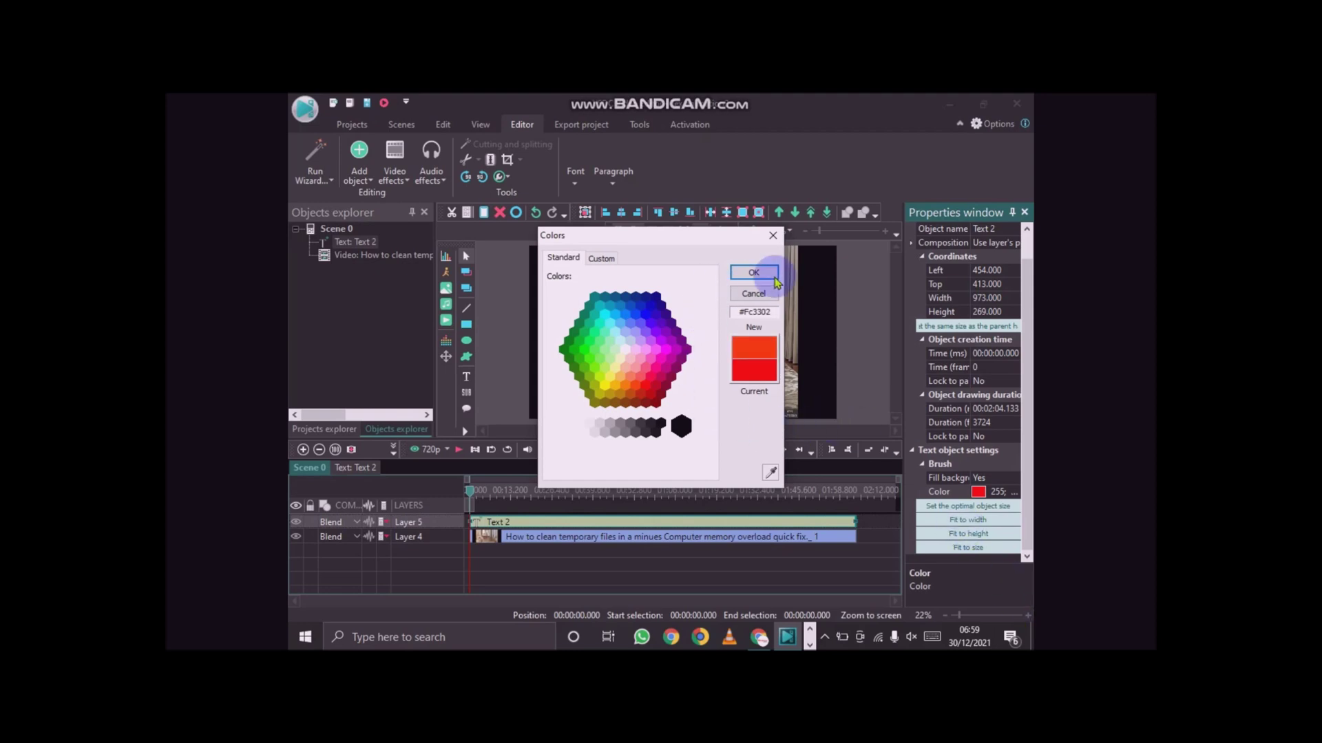
{"action": "left_click", "coordinate": [754, 272]}
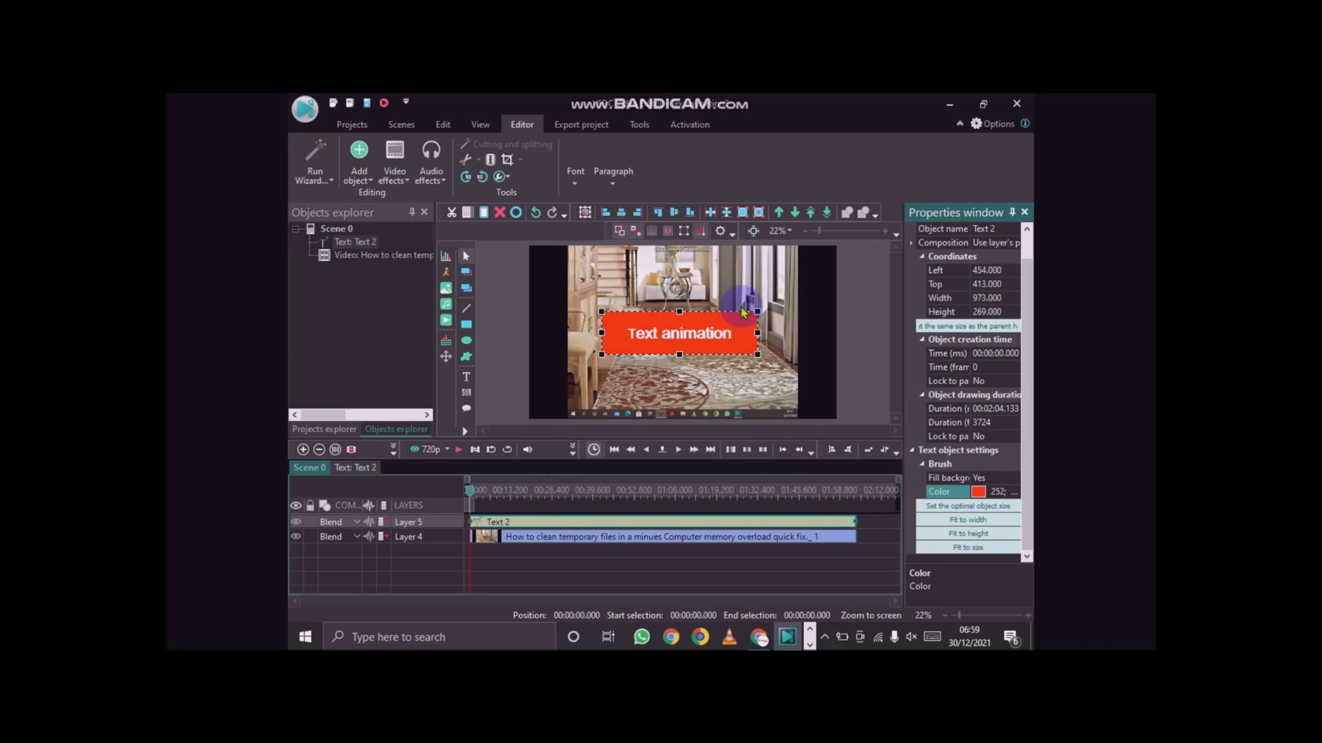
Move the orange-red title box to the frame centre, about 864 by 155 at 486, 482.
{"action": "left_click", "coordinate": [731, 365]}
{"action": "left_click_drag", "start_coordinate": [715, 334], "coordinate": [746, 321]}
{"action": "left_click", "coordinate": [763, 371]}
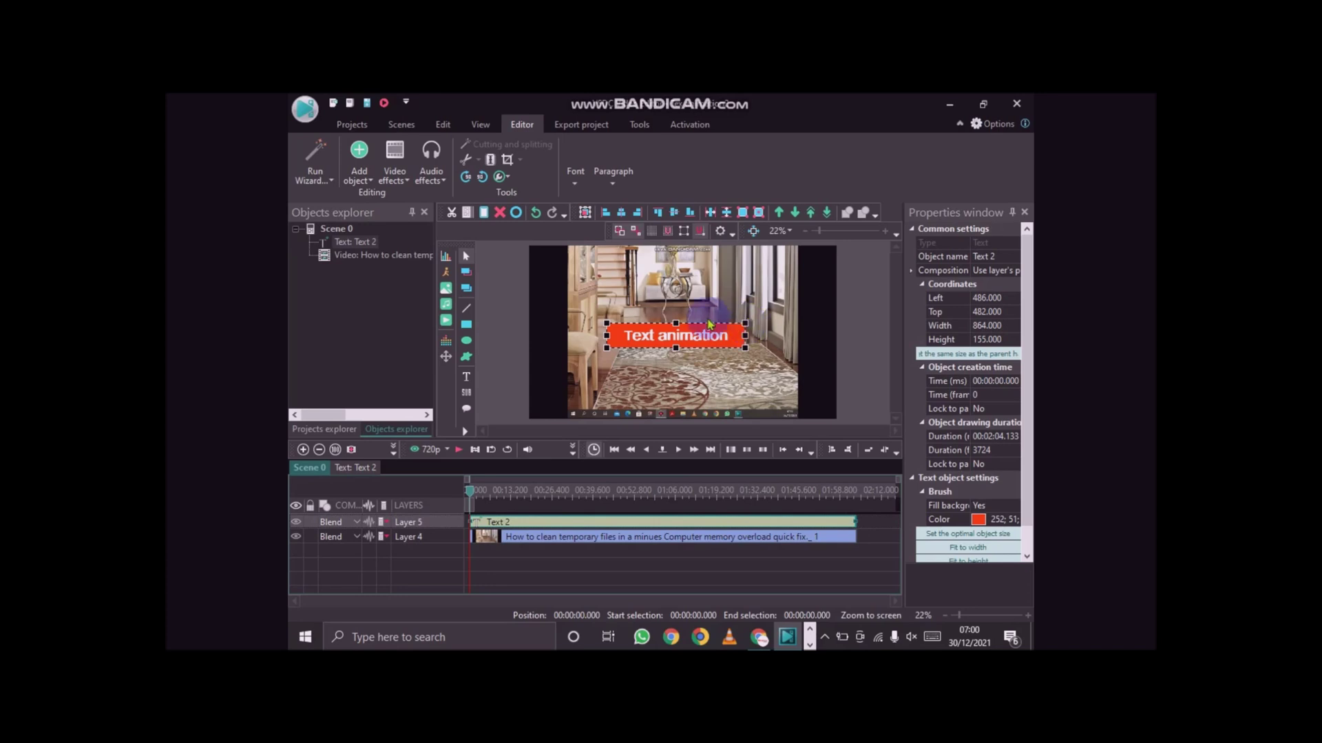
{"action": "right_click", "coordinate": [700, 342]}
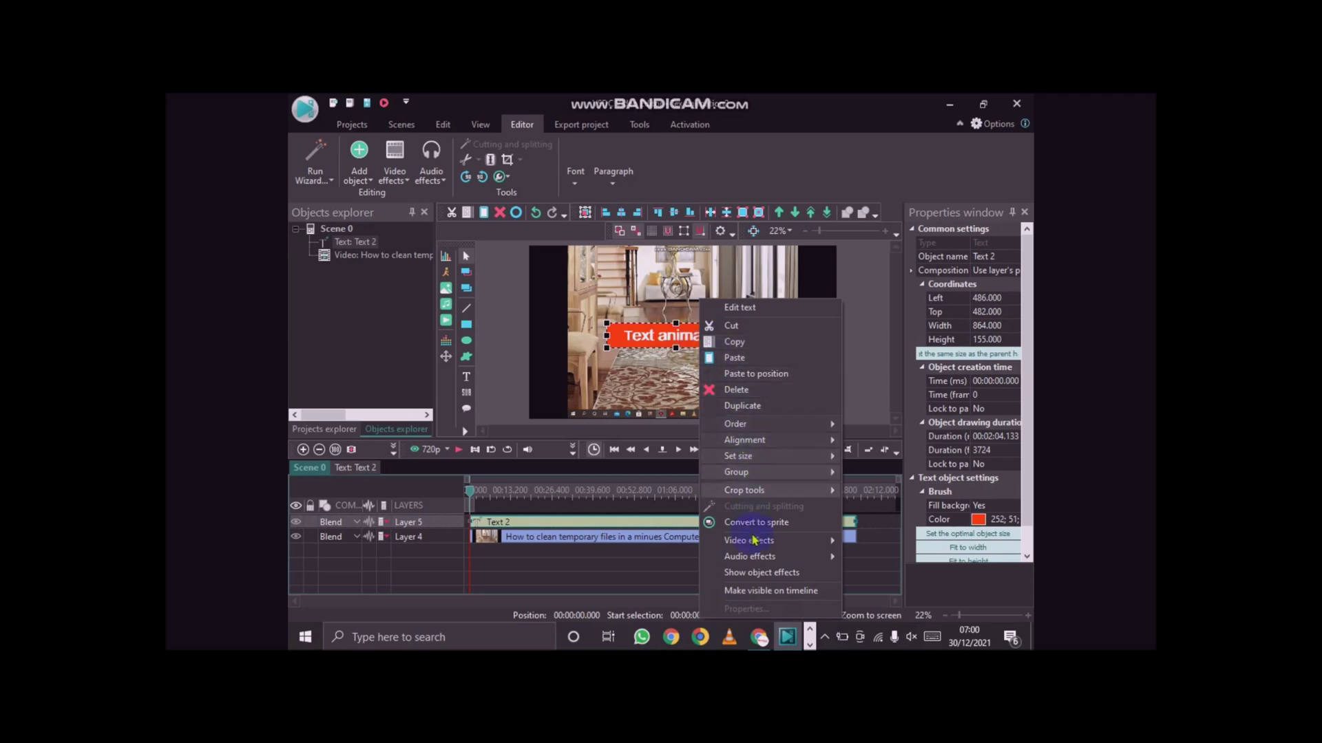
{"action": "left_click", "coordinate": [554, 568]}
{"action": "left_click", "coordinate": [514, 525]}
{"action": "right_click", "coordinate": [517, 526]}
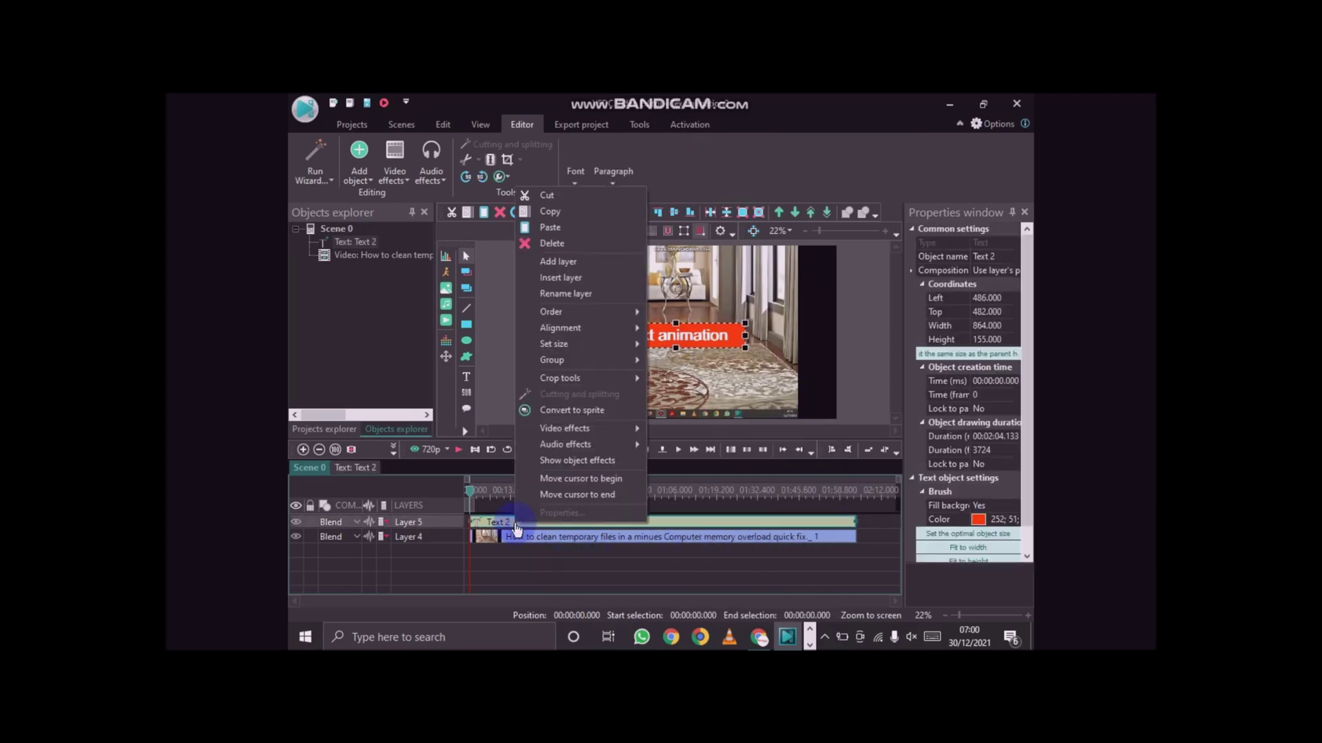
{"action": "left_click", "coordinate": [683, 333]}
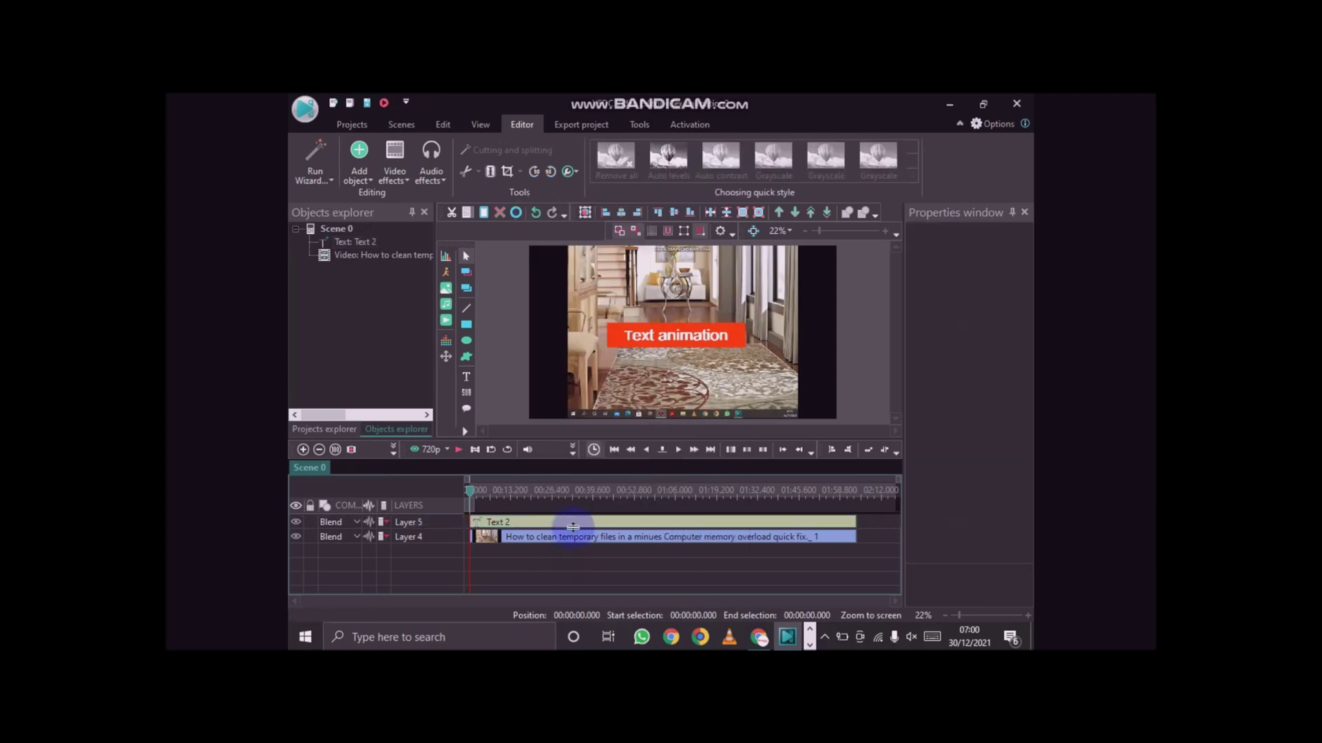
{"action": "left_click", "coordinate": [684, 335]}
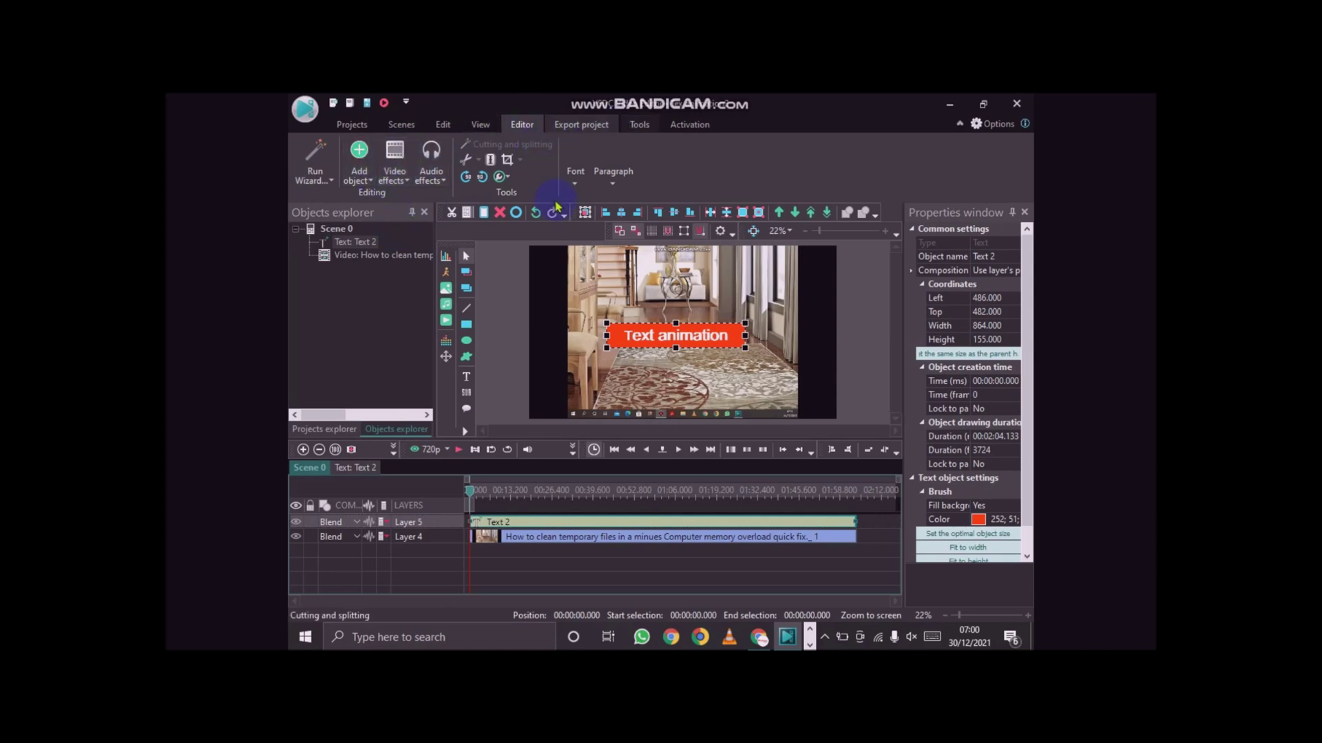
Add a 1-second Push transition to the title with default placement on Layer 6.
{"action": "left_click", "coordinate": [407, 184]}
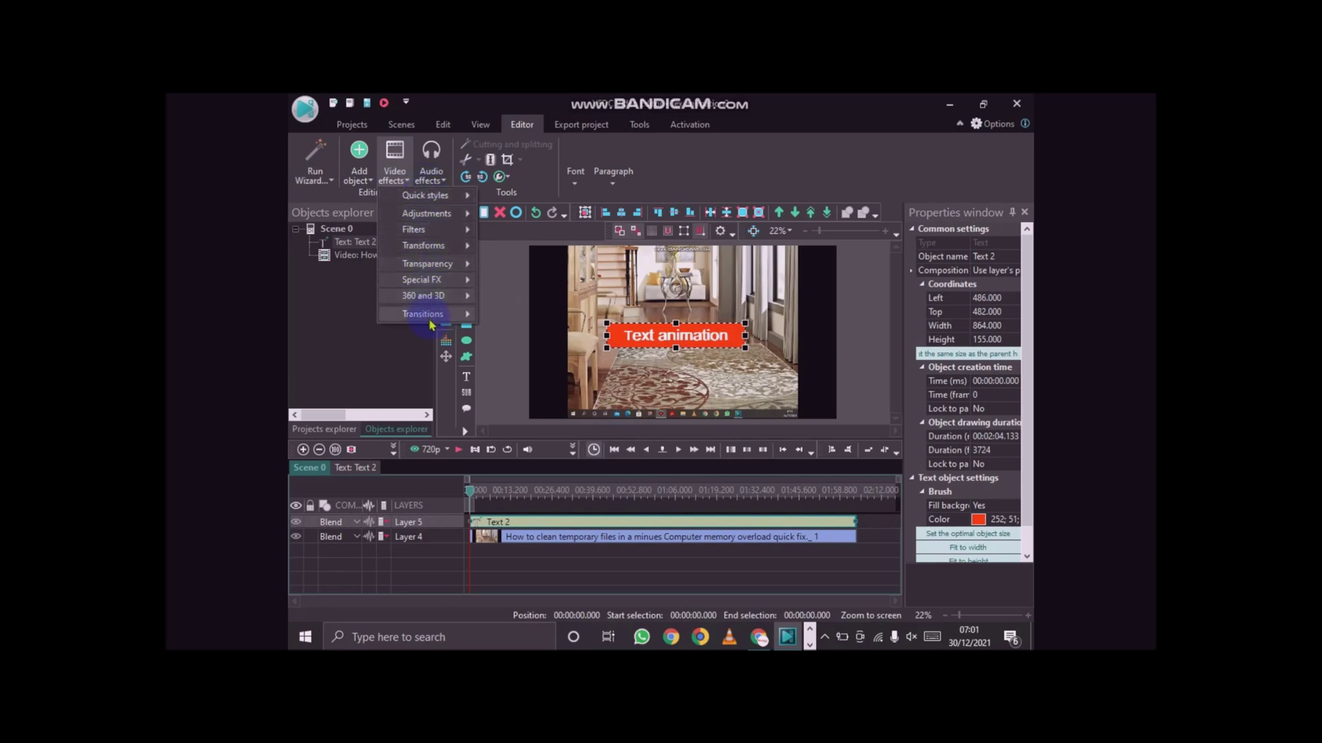
{"action": "mouse_move", "coordinate": [429, 322]}
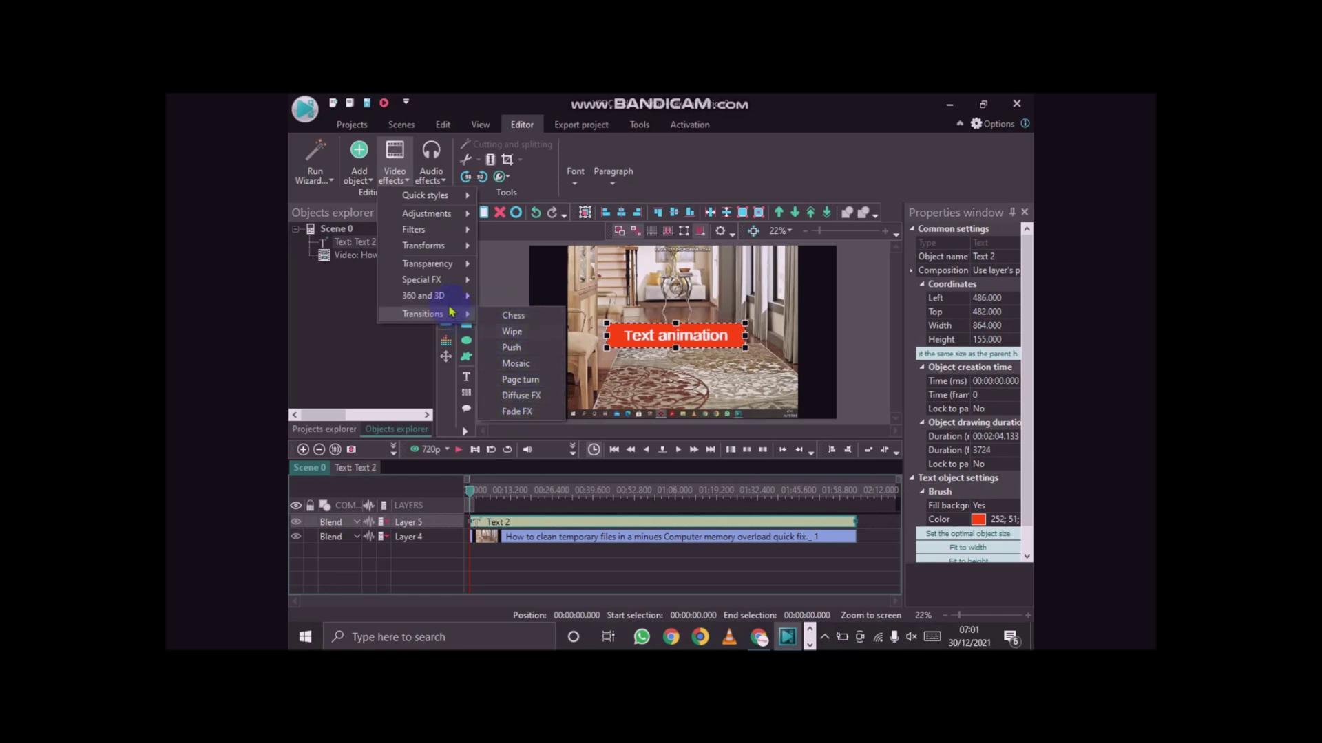
{"action": "left_click", "coordinate": [516, 352]}
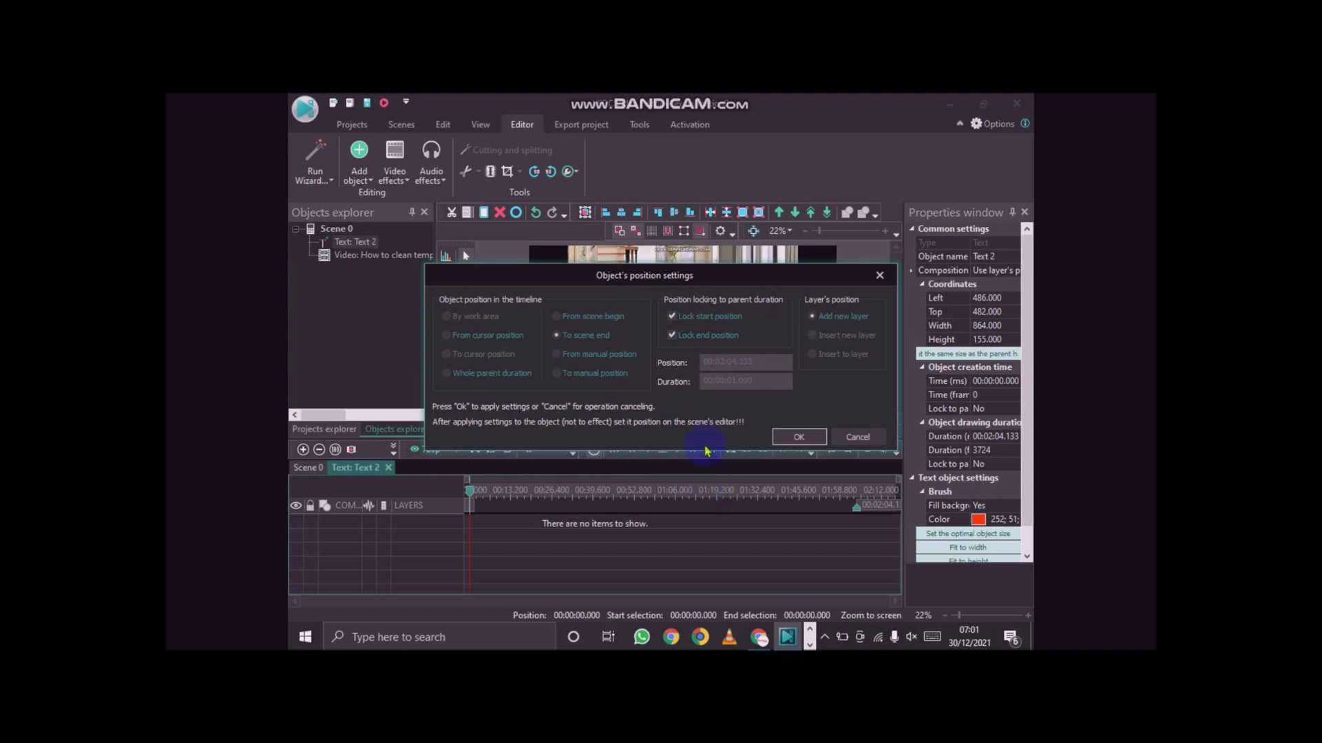
{"action": "left_click", "coordinate": [797, 436]}
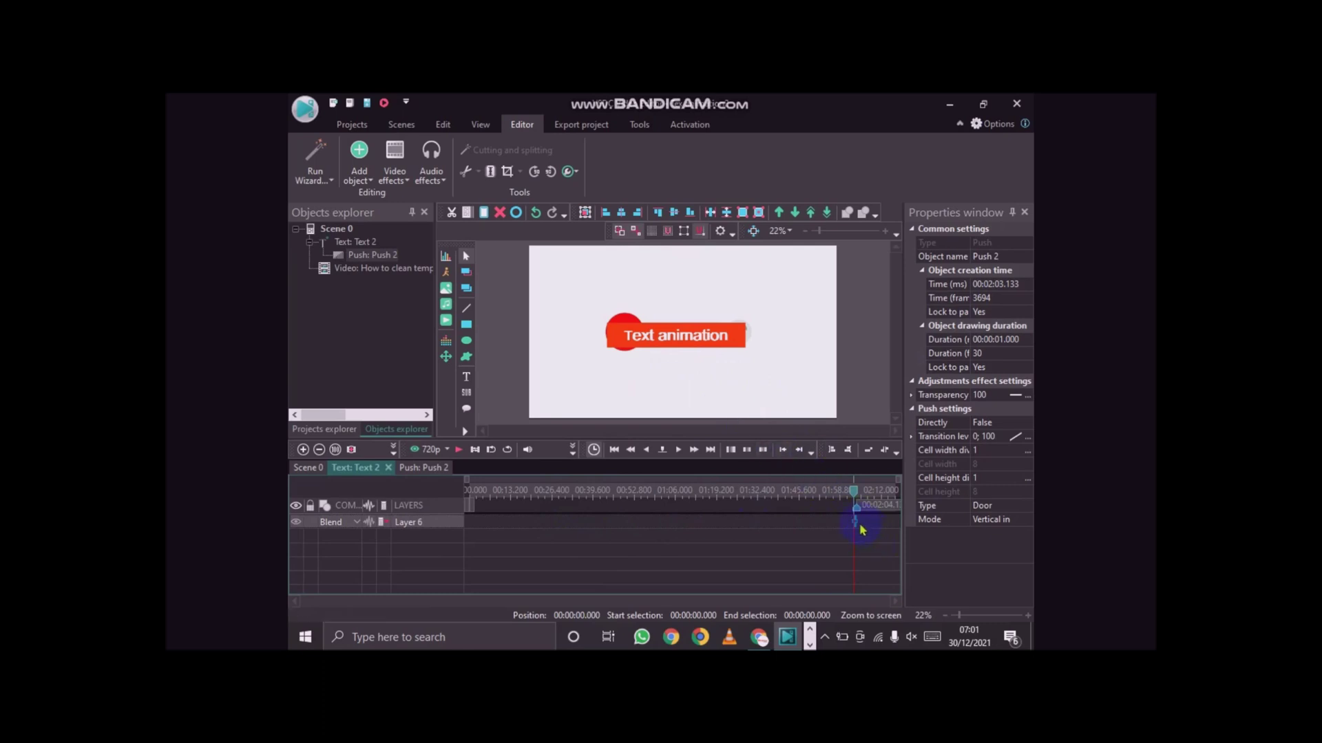
Set the Push effect's Time to 00:00:00.000 and its Duration to 00:00:06.000.
{"action": "left_click", "coordinate": [988, 283]}
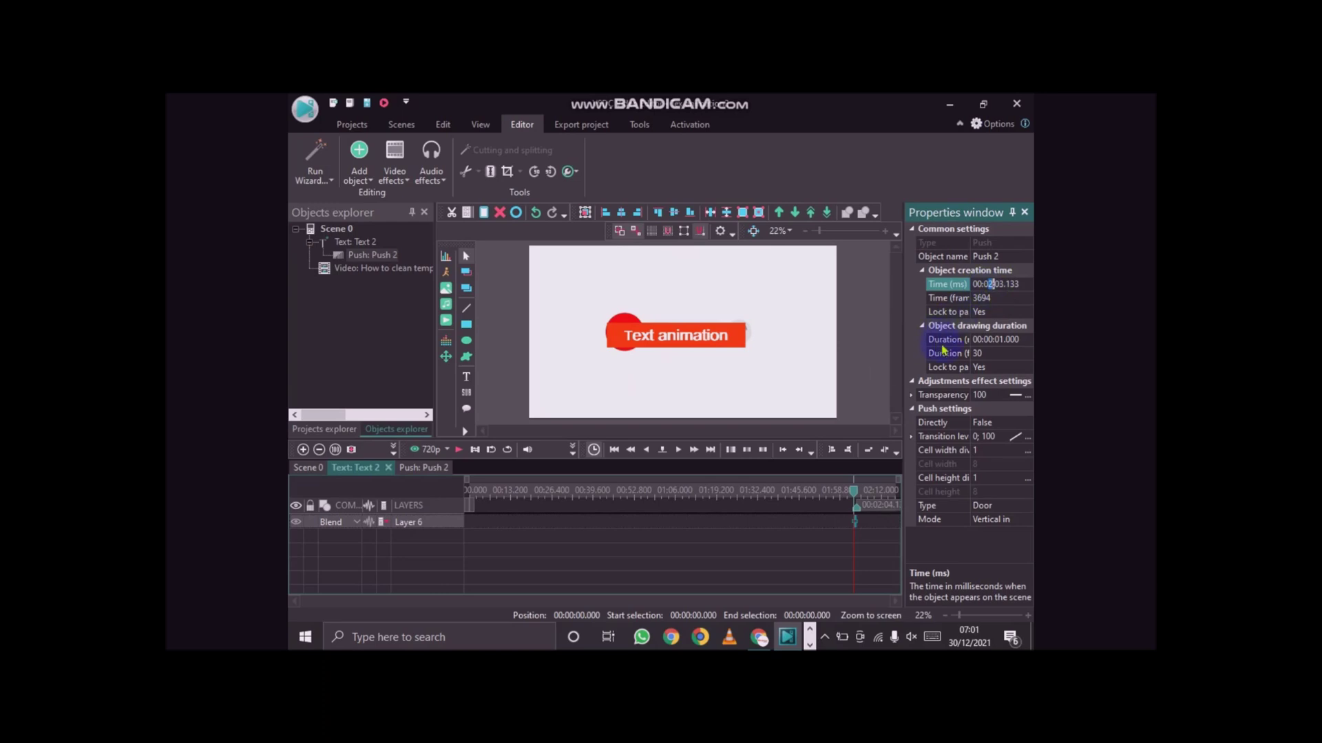
{"action": "type", "text": "000"}
{"action": "key", "text": "Return"}
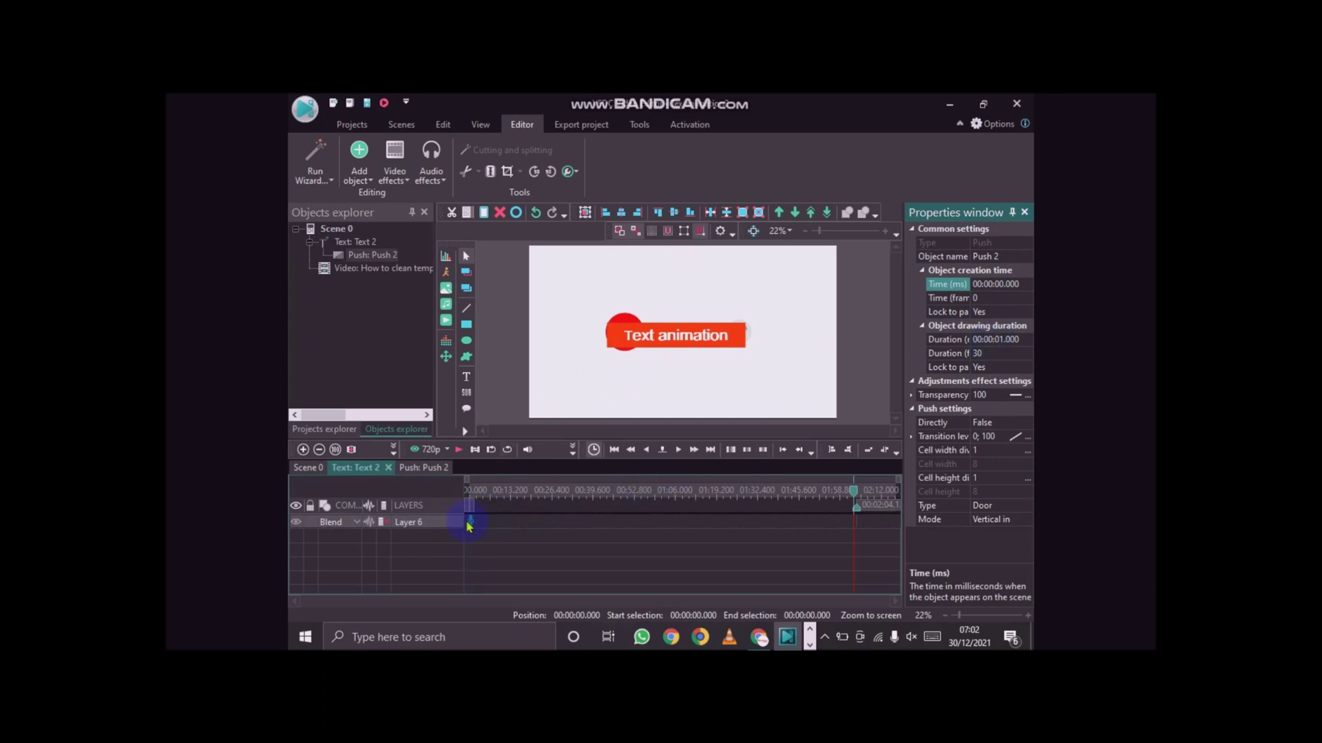
{"action": "left_click", "coordinate": [997, 340]}
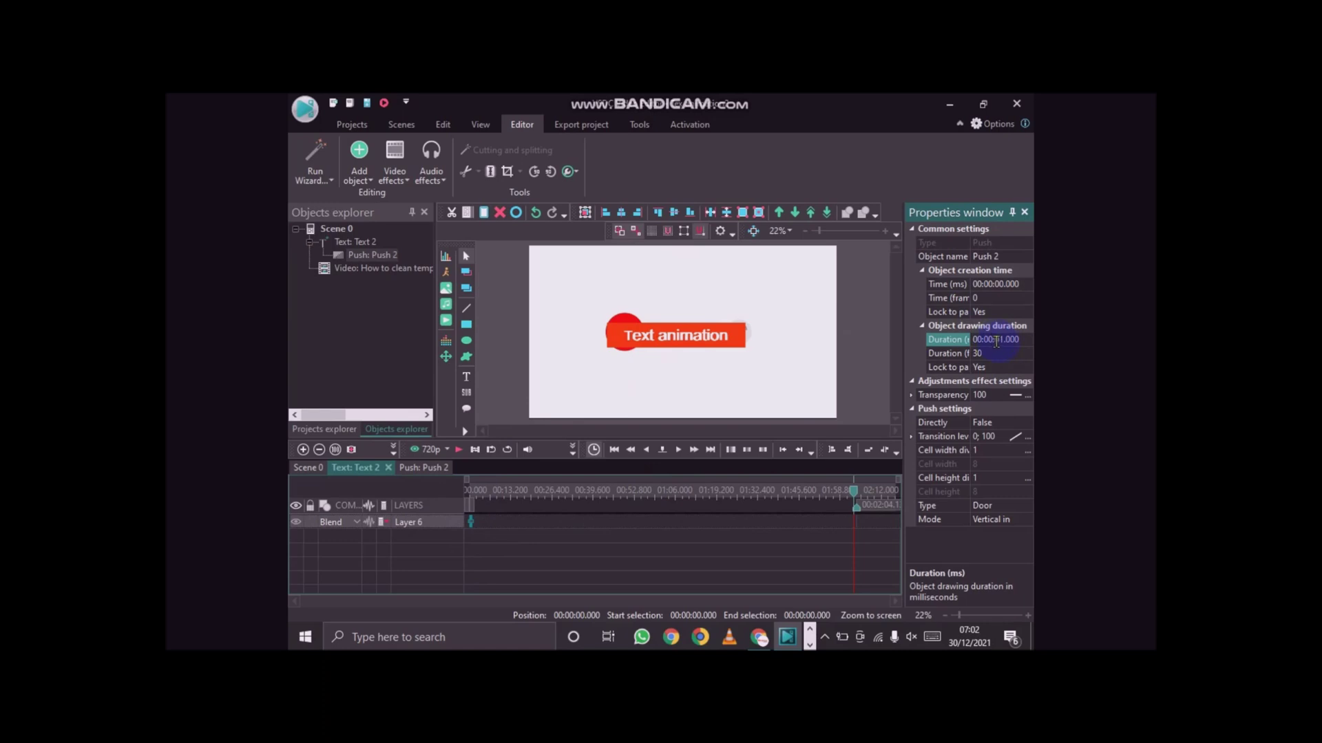
{"action": "type", "text": "1"}
Rewind and preview the Push animation, checking frames at about 8, 17 and 6 seconds.
{"action": "left_click_drag", "start_coordinate": [855, 501], "coordinate": [457, 521]}
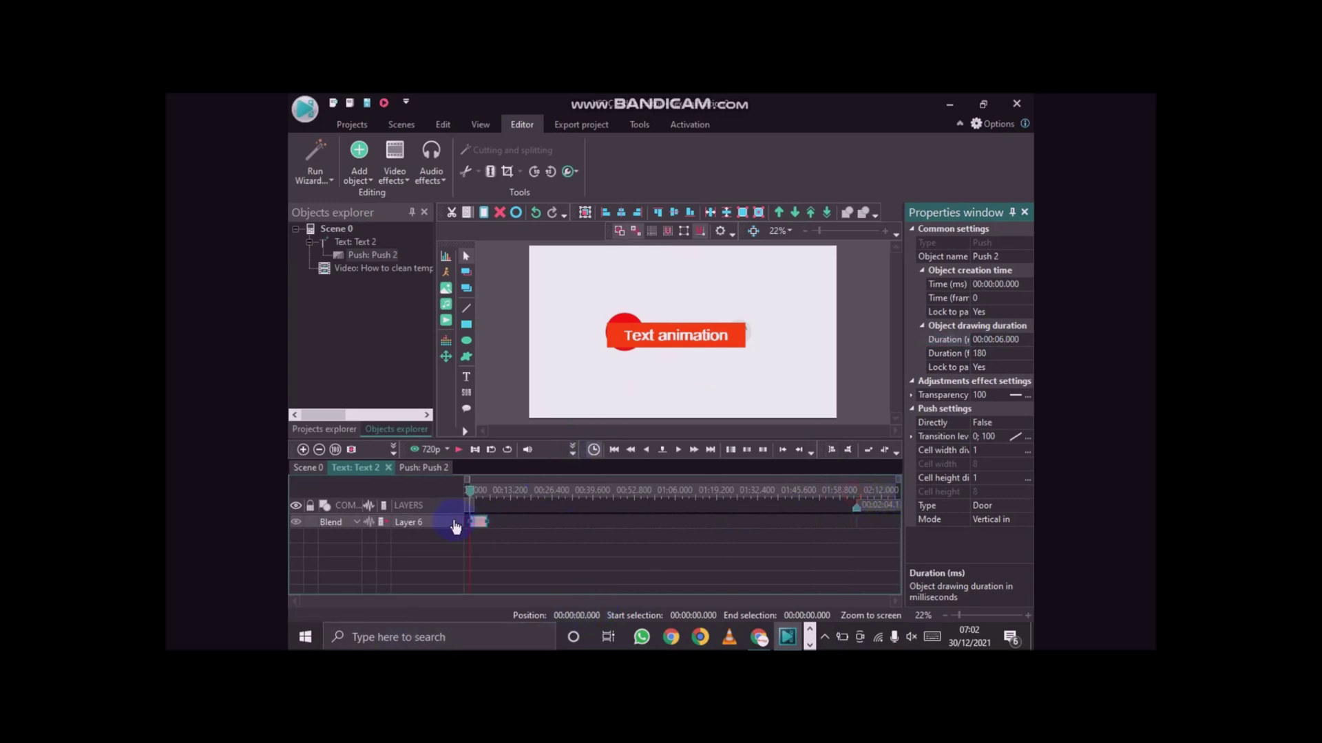
{"action": "left_click", "coordinate": [456, 450]}
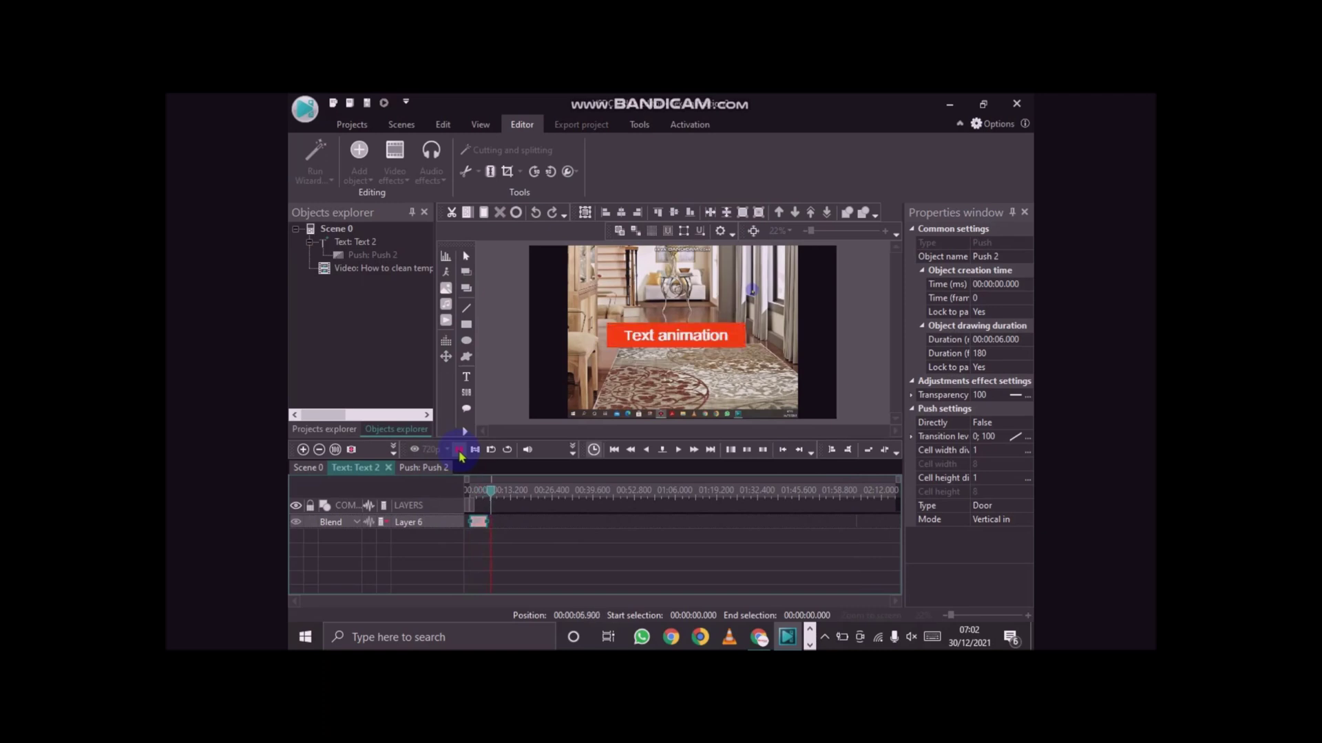
{"action": "left_click", "coordinate": [498, 492]}
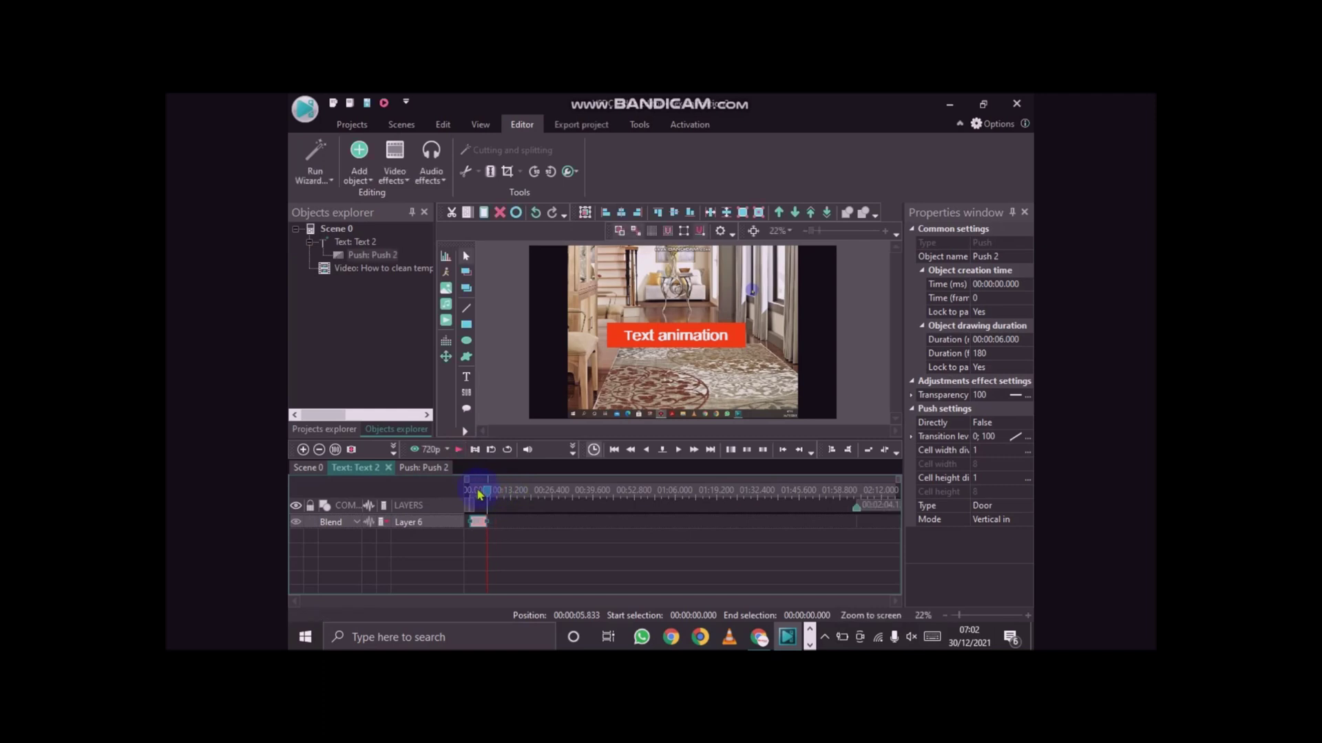
{"action": "left_click", "coordinate": [524, 492]}
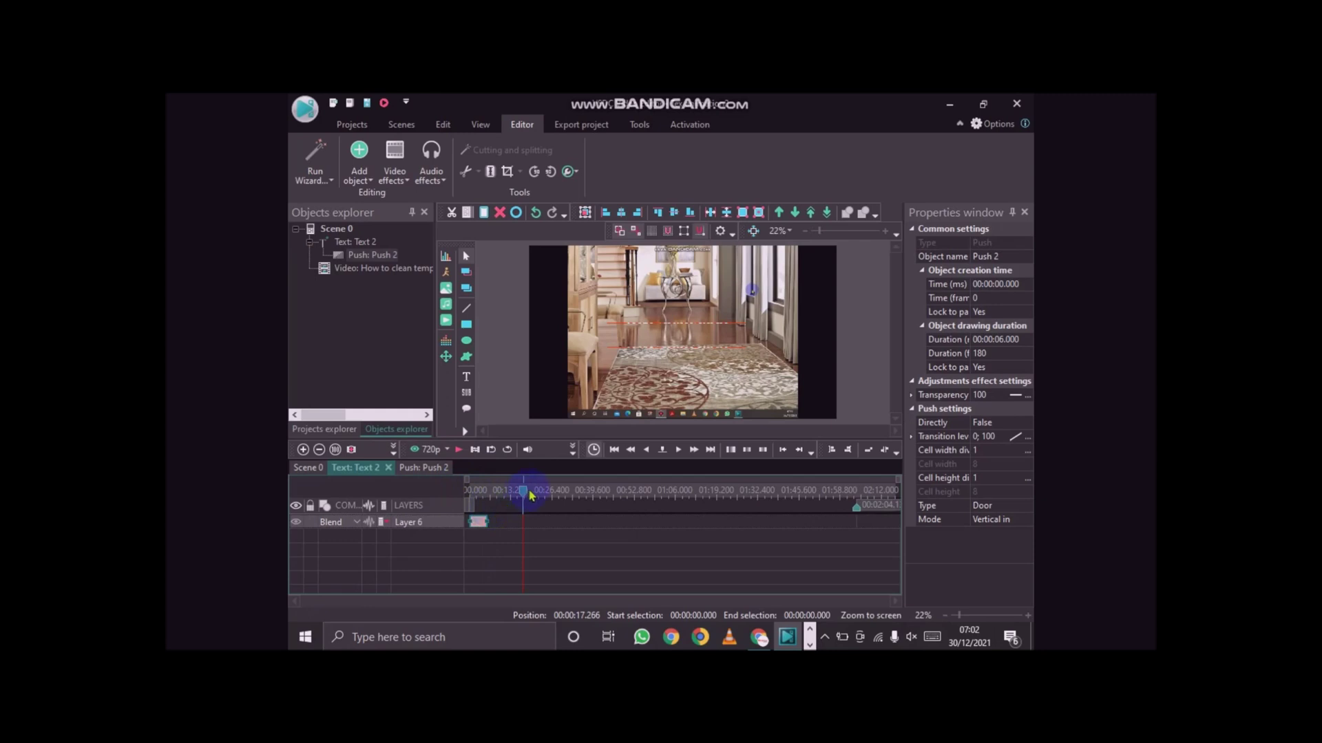
{"action": "left_click", "coordinate": [487, 515]}
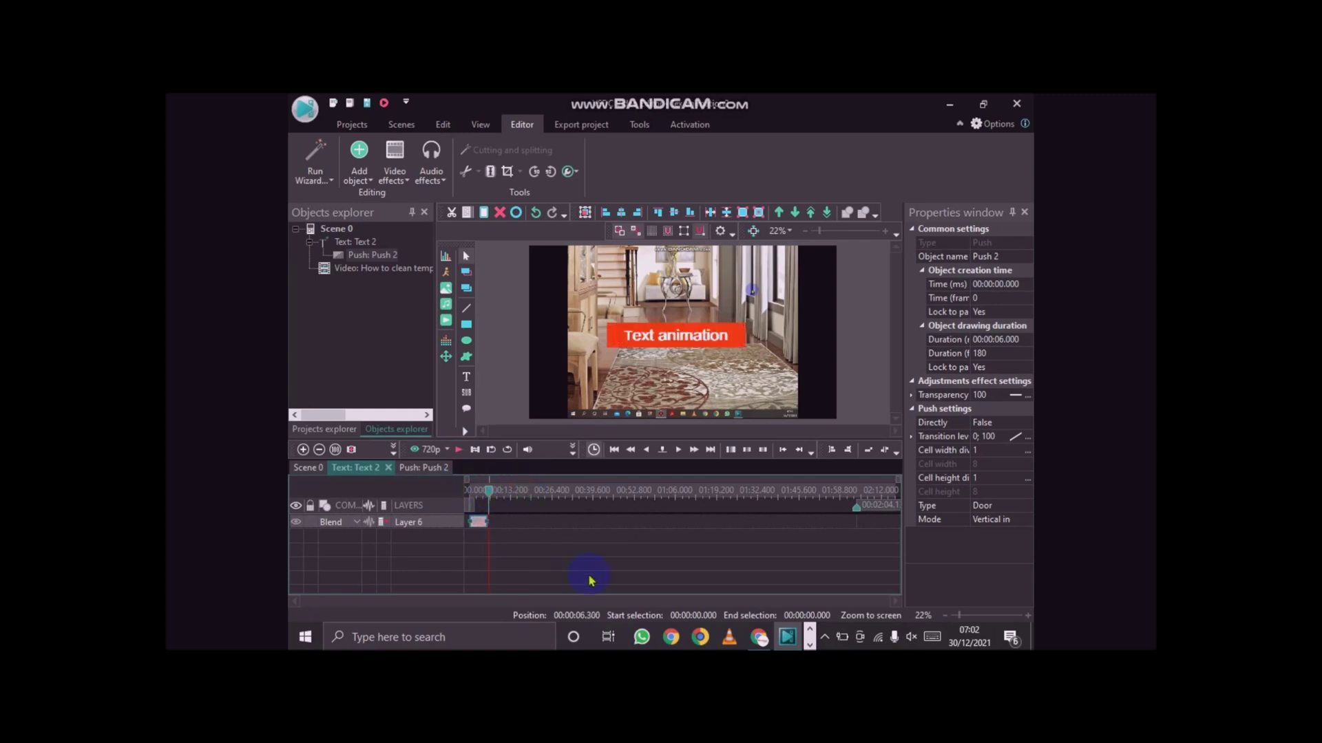
Return the playhead to the start and select the Push effect clip.
{"action": "left_click_drag", "start_coordinate": [490, 491], "coordinate": [469, 490]}
{"action": "left_click", "coordinate": [539, 570]}
{"action": "left_click", "coordinate": [476, 522]}
Replace the Push effect with a DiffuseFX transition on the Text animation title at default placement.
{"action": "key", "text": "Delete"}
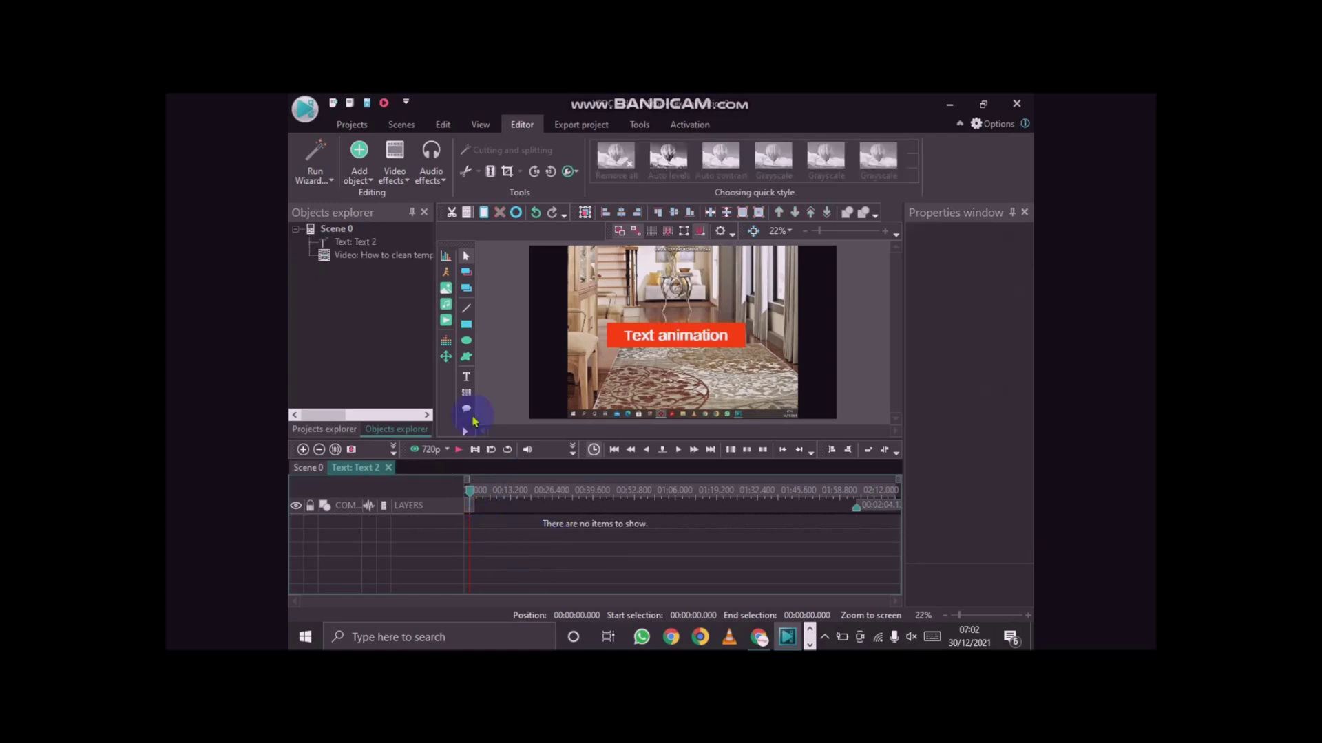
{"action": "left_click", "coordinate": [668, 340]}
{"action": "left_click", "coordinate": [409, 184]}
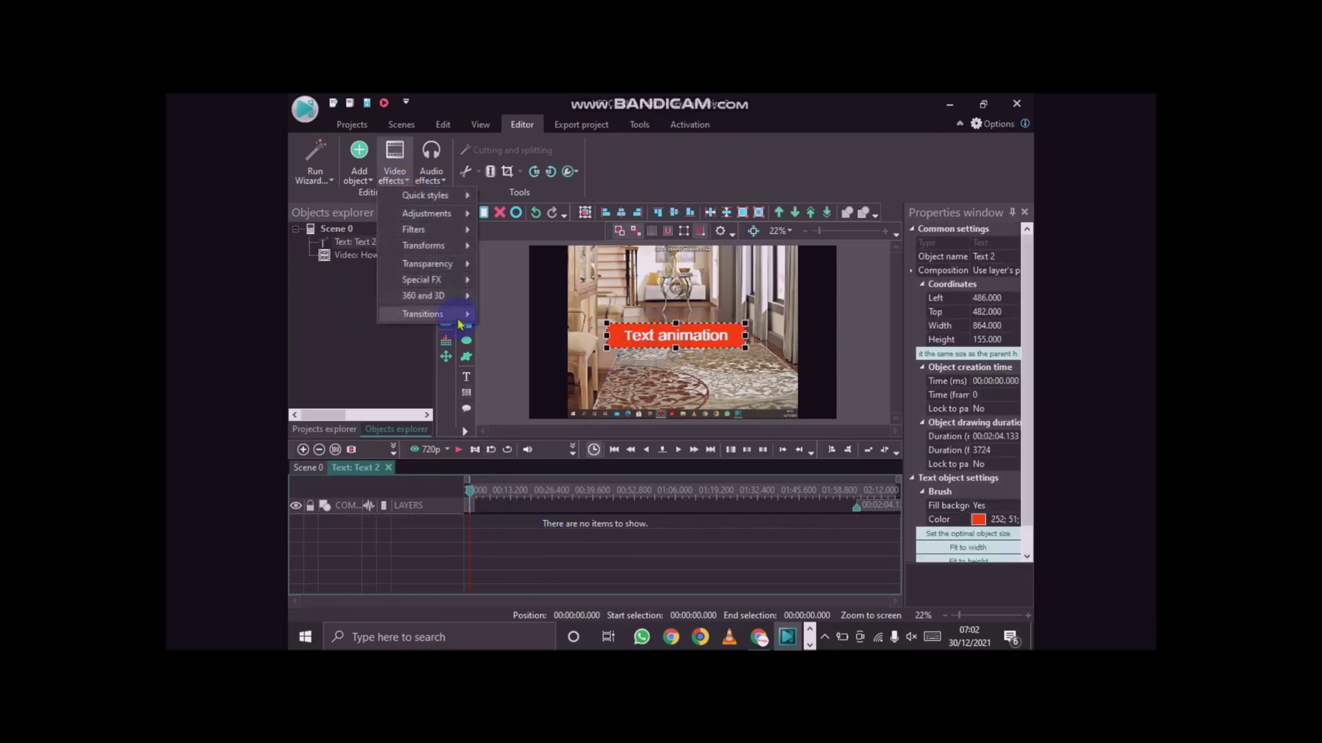
{"action": "mouse_move", "coordinate": [440, 314]}
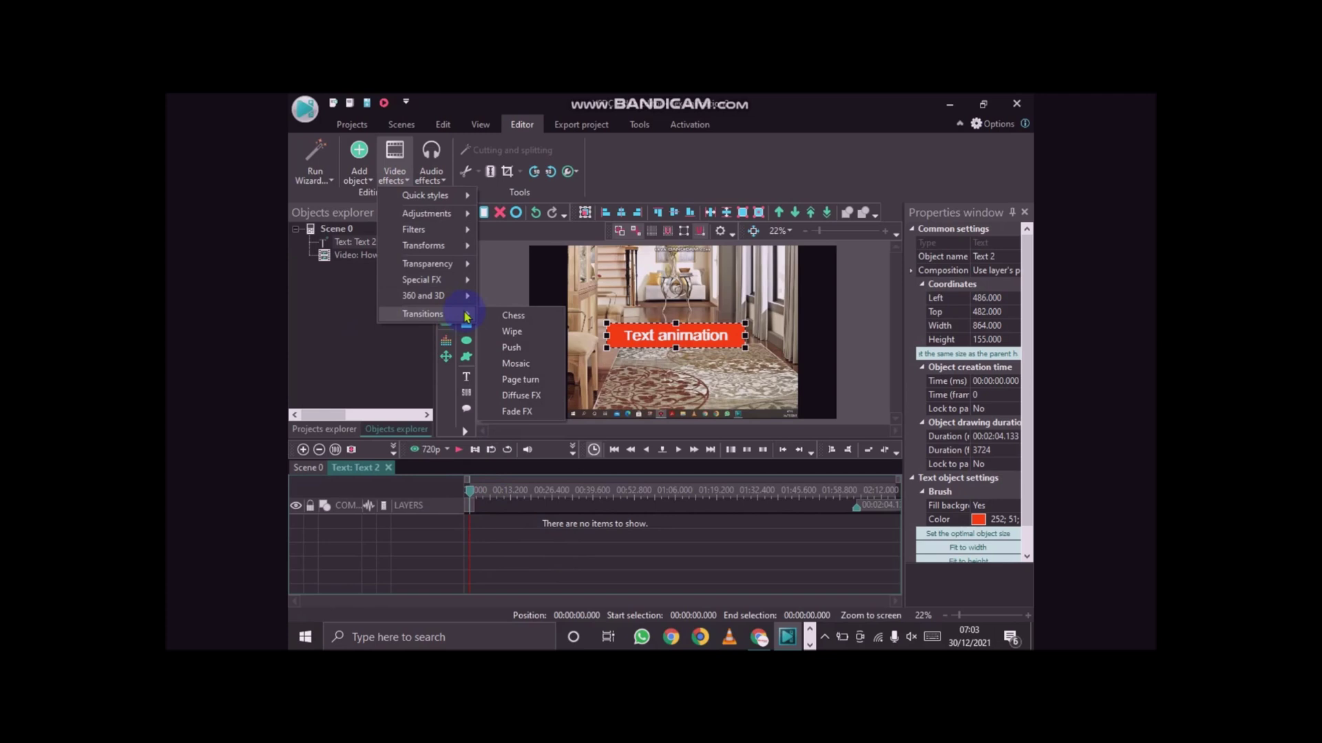
{"action": "left_click", "coordinate": [519, 397]}
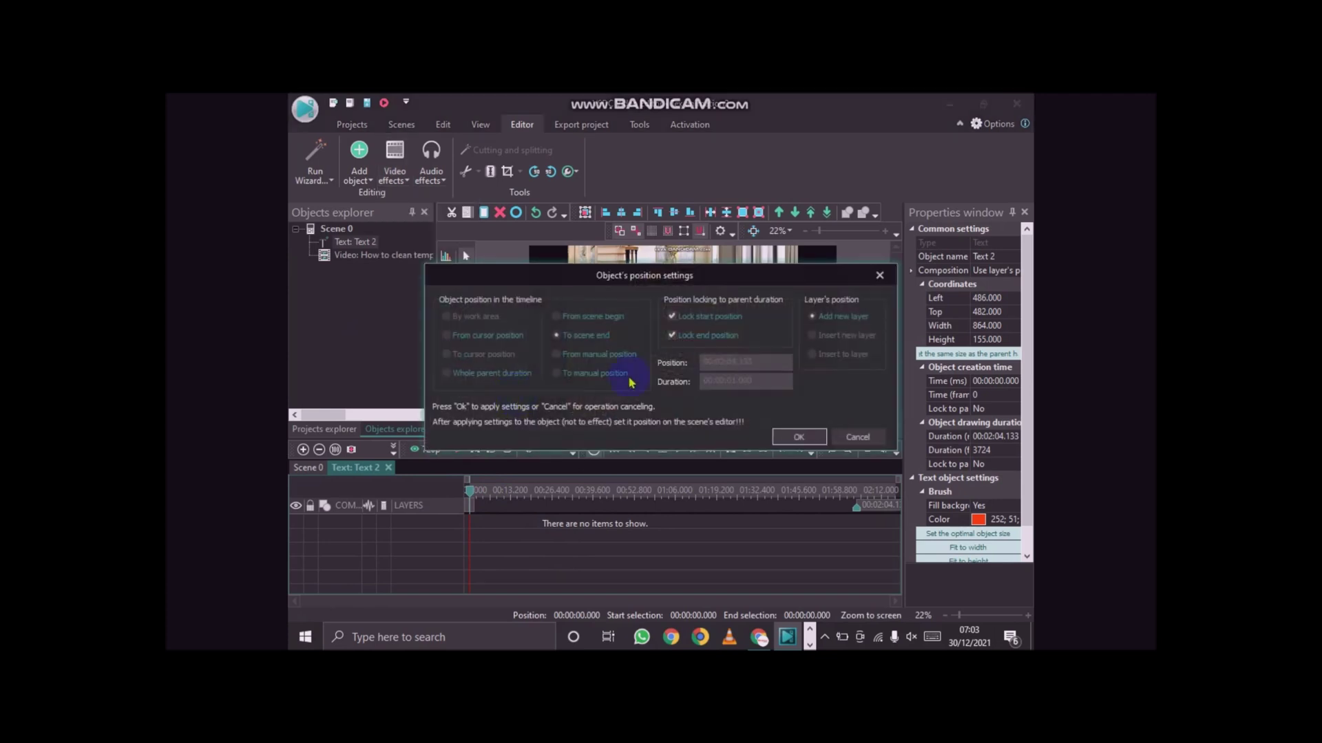
{"action": "left_click", "coordinate": [791, 436]}
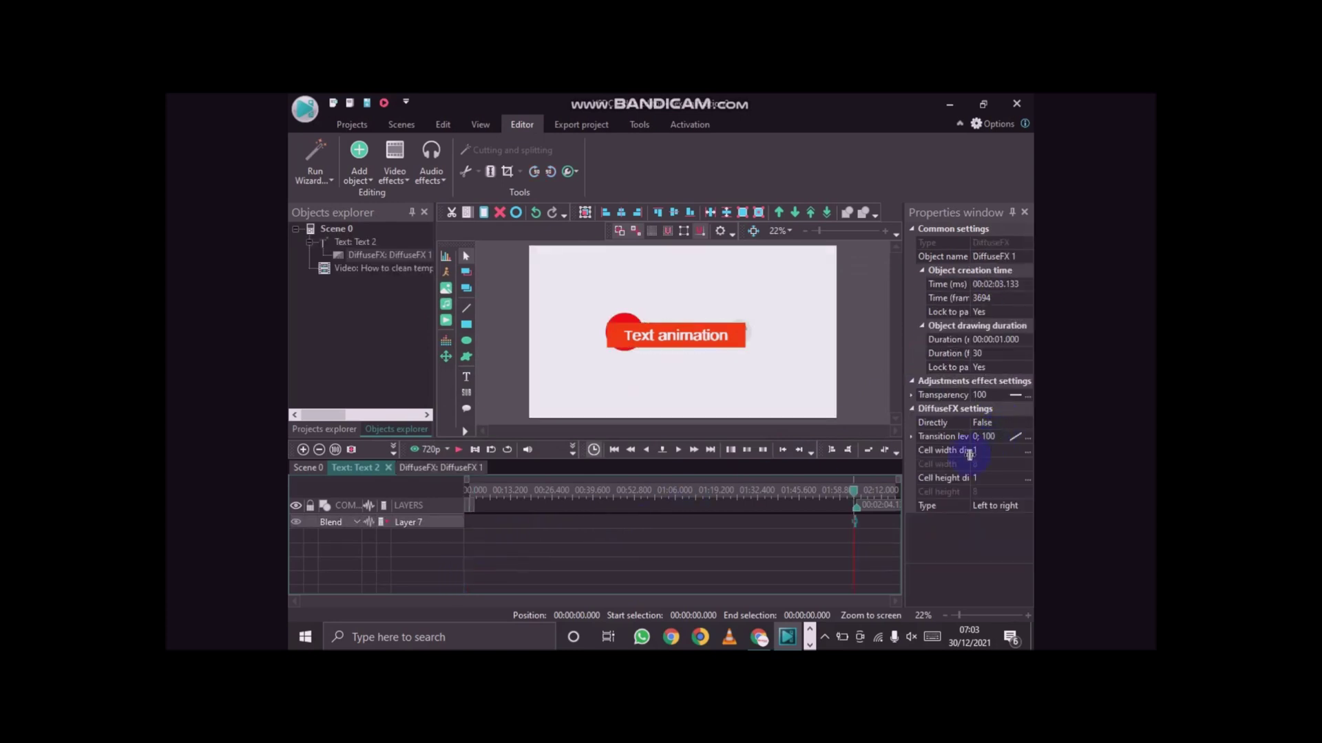
Set the DiffuseFX 1 Time (ms) to 00:00:00.000.
{"action": "left_click", "coordinate": [1001, 285]}
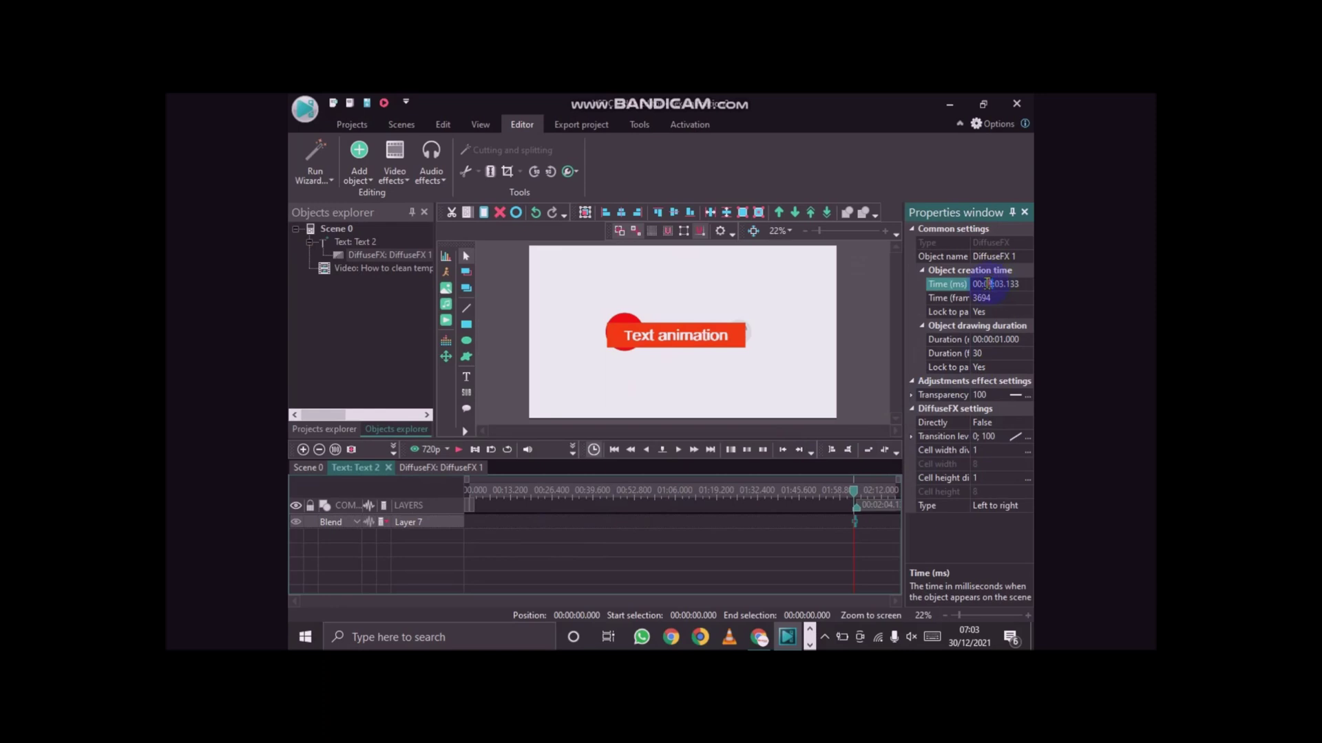
{"action": "type", "text": "0"}
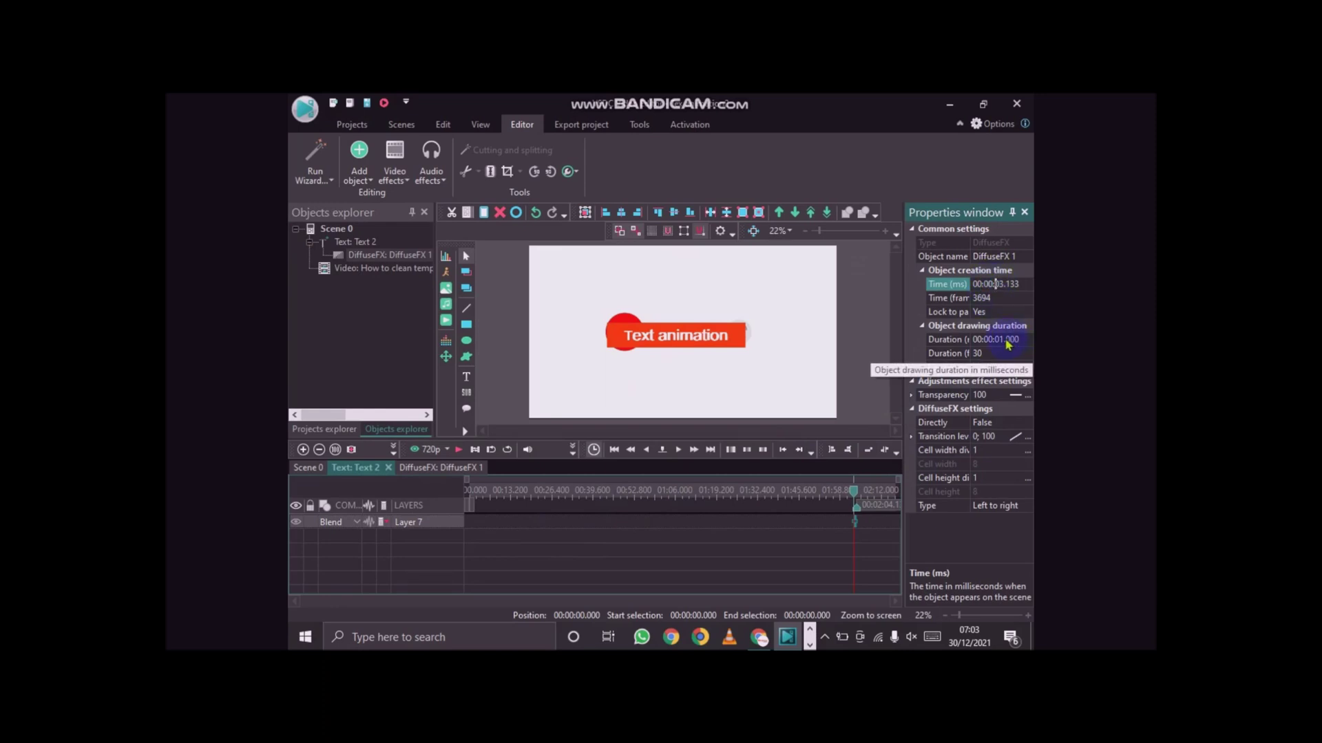
{"action": "key", "text": "Return"}
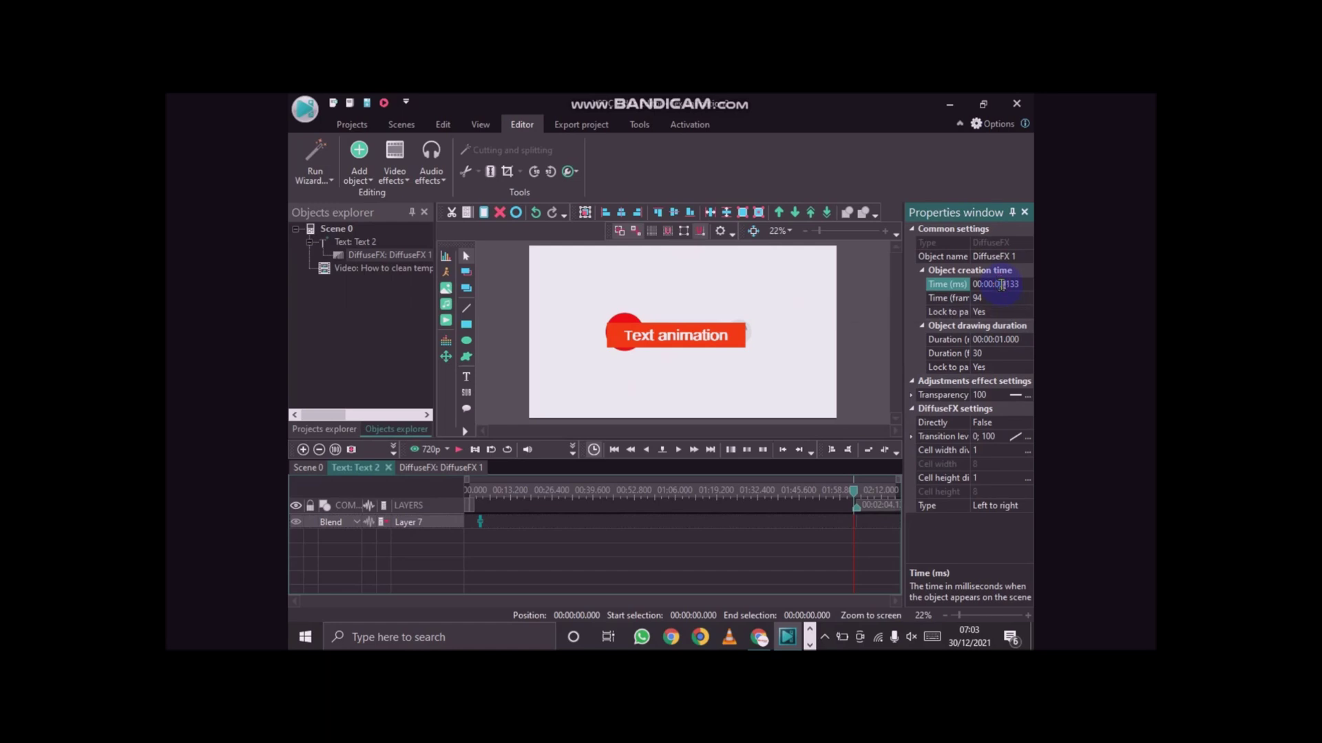
{"action": "type", "text": "0"}
{"action": "left_click", "coordinate": [1009, 285]}
{"action": "type", "text": "5"}
{"action": "left_click_drag", "start_coordinate": [1006, 284], "coordinate": [1019, 283]}
{"action": "type", "text": "000"}
{"action": "key", "text": "Return"}
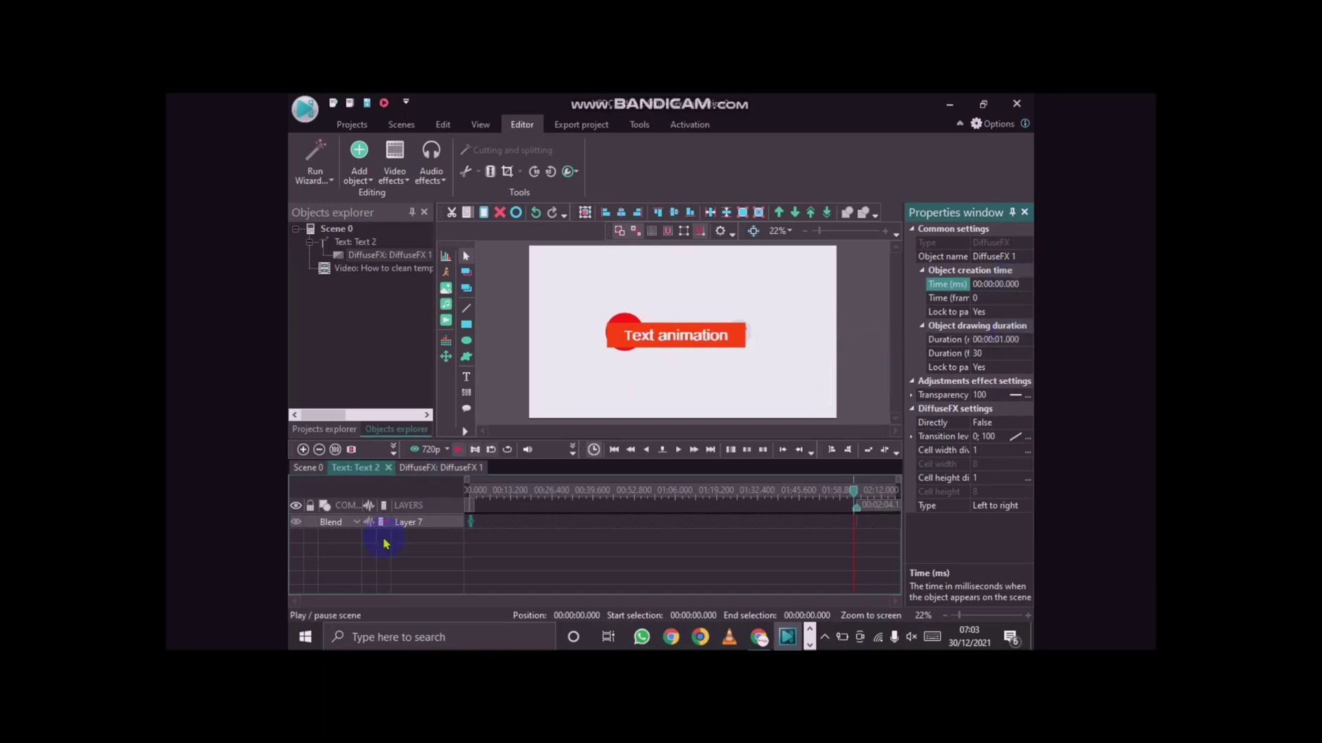
Confirm a DiffuseFX 1 Duration (ms) of 00:00:06.000.
{"action": "left_click", "coordinate": [997, 339]}
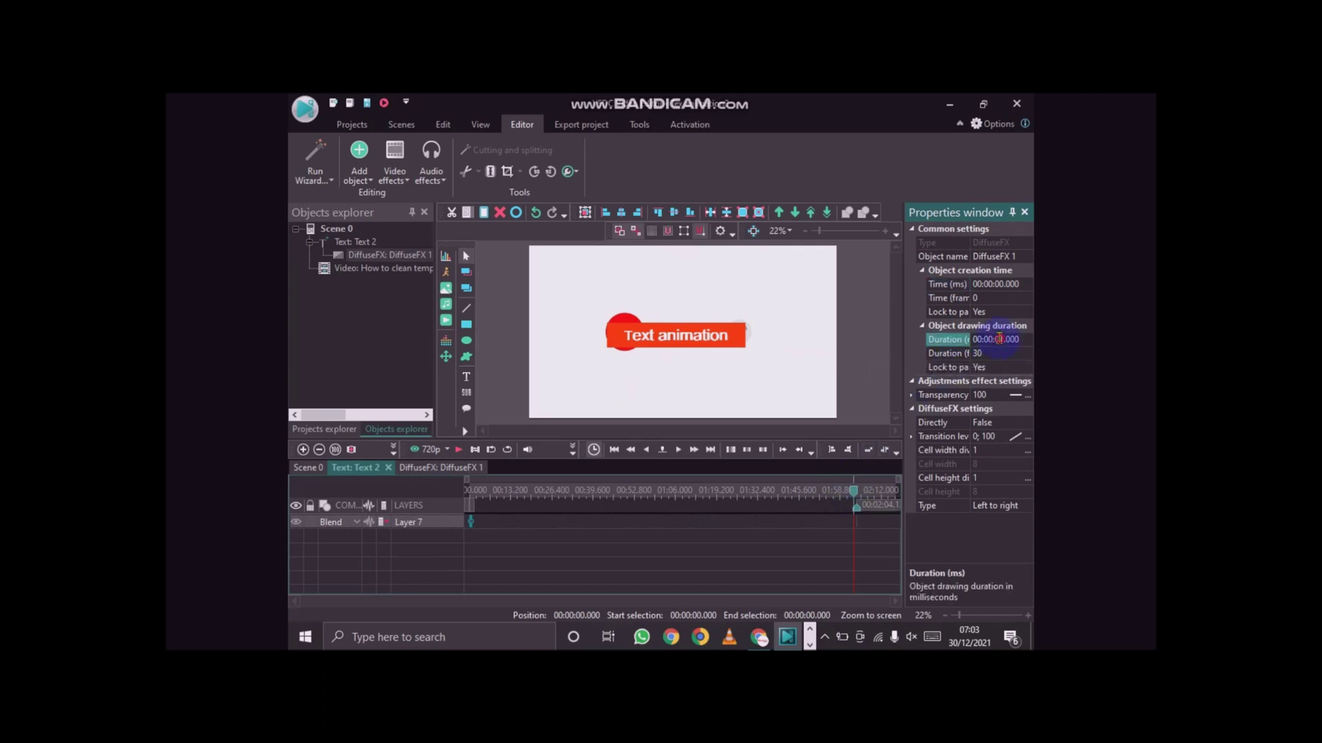
{"action": "left_click", "coordinate": [1002, 339]}
{"action": "key", "text": "Return"}
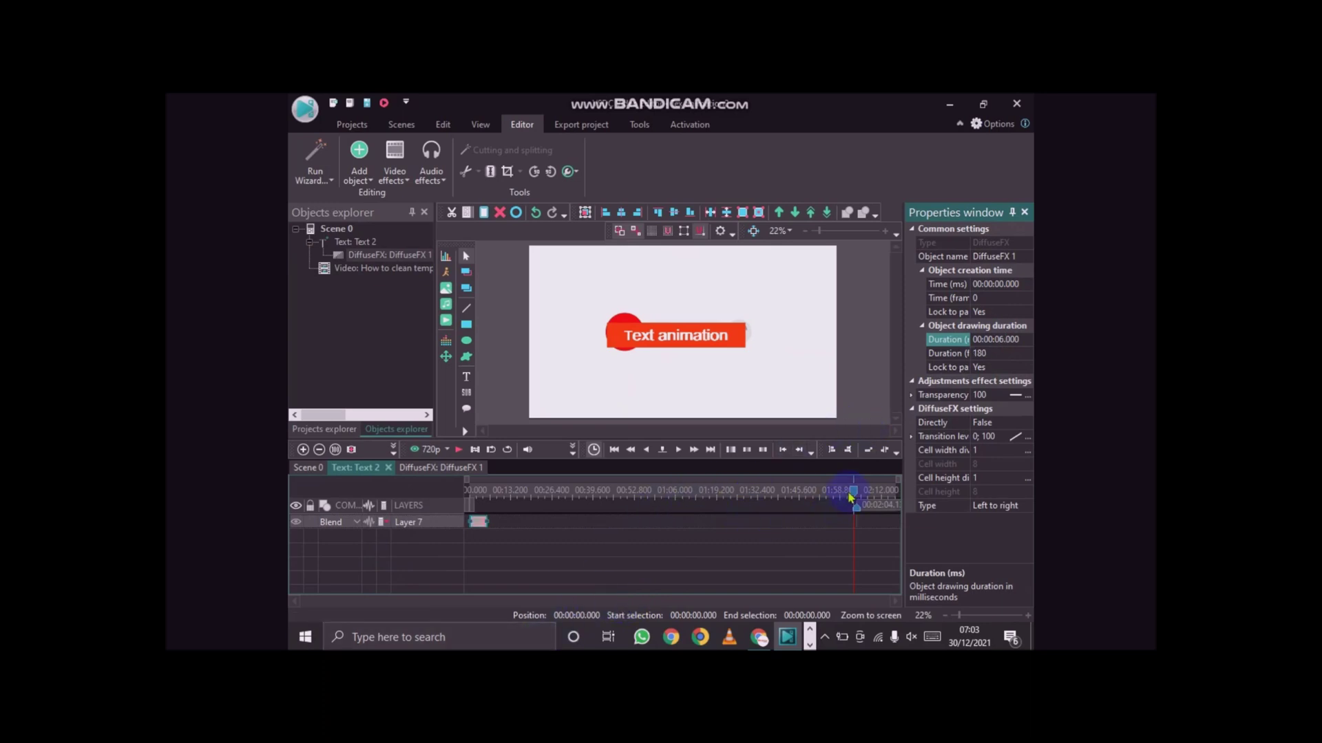
Play the Left-to-right DiffuseFX title animation twice from 0, then rewind the playhead.
{"action": "left_click_drag", "start_coordinate": [851, 497], "coordinate": [377, 518]}
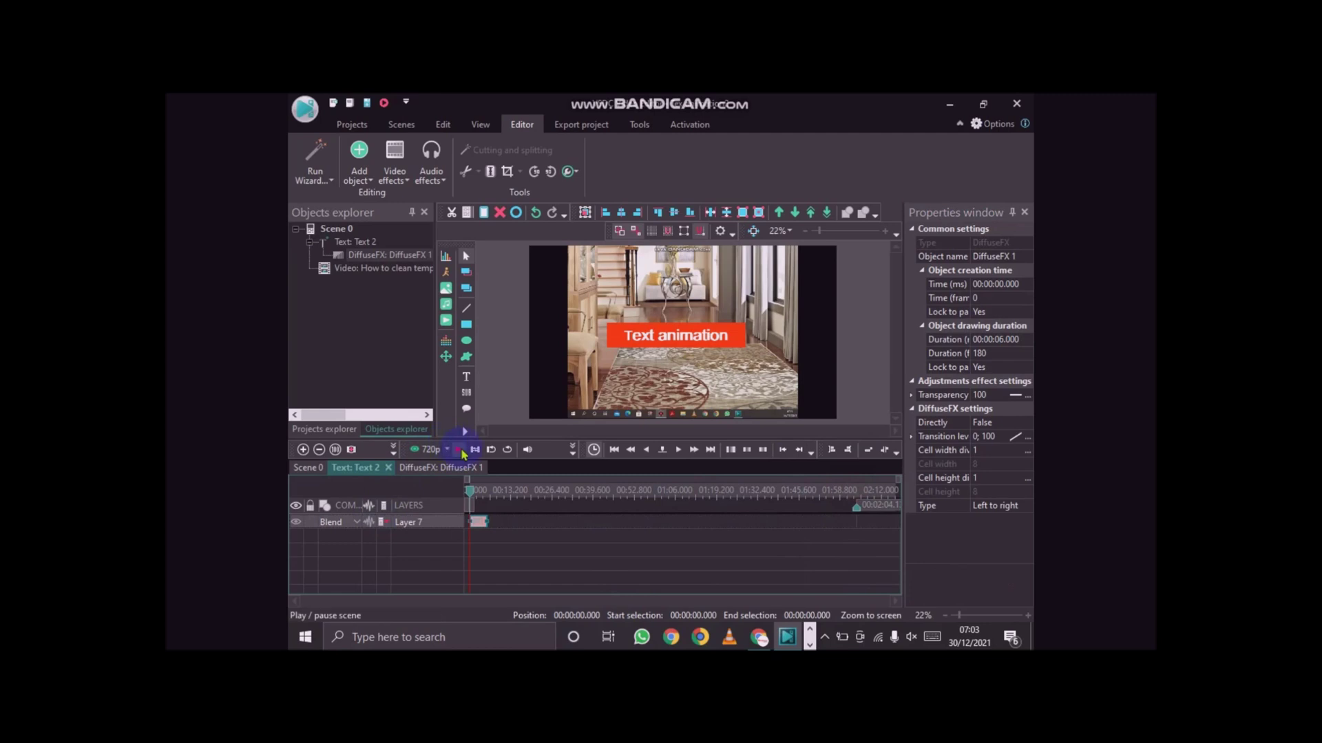
{"action": "left_click", "coordinate": [462, 451]}
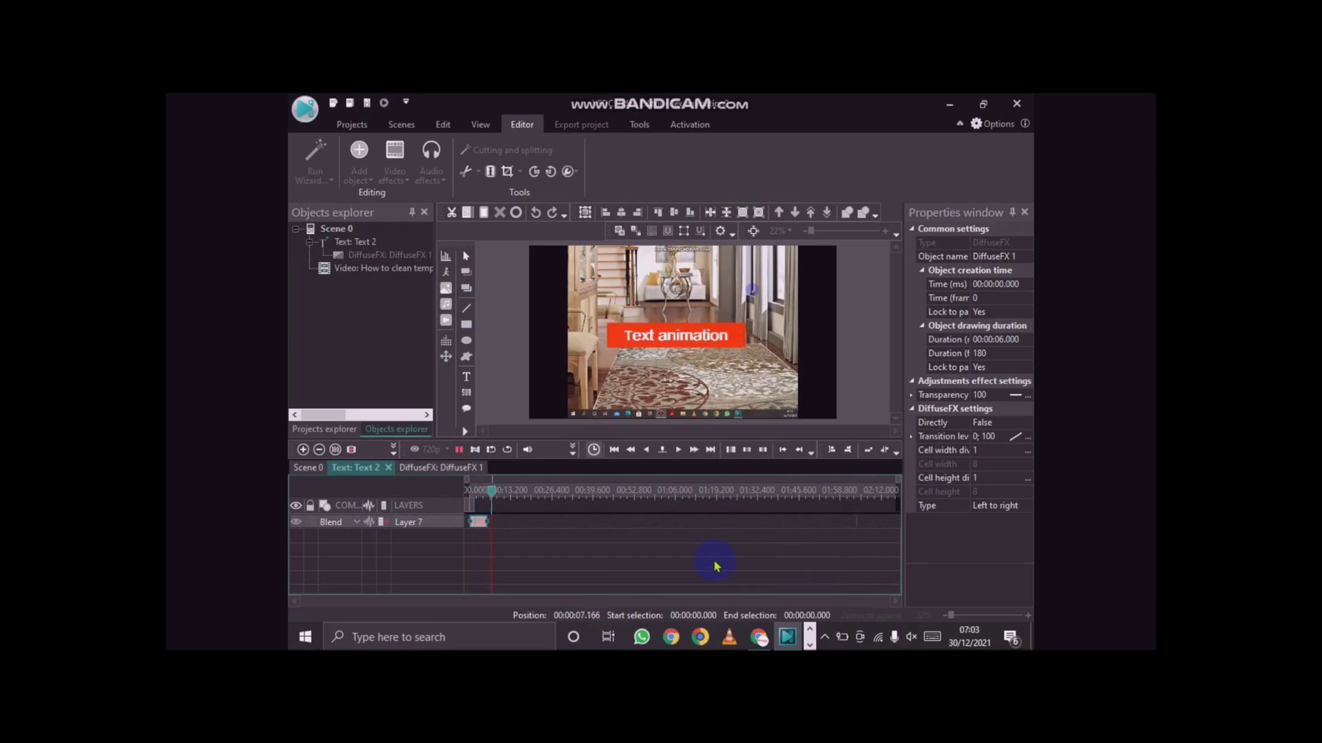
{"action": "left_click_drag", "start_coordinate": [497, 494], "coordinate": [472, 493]}
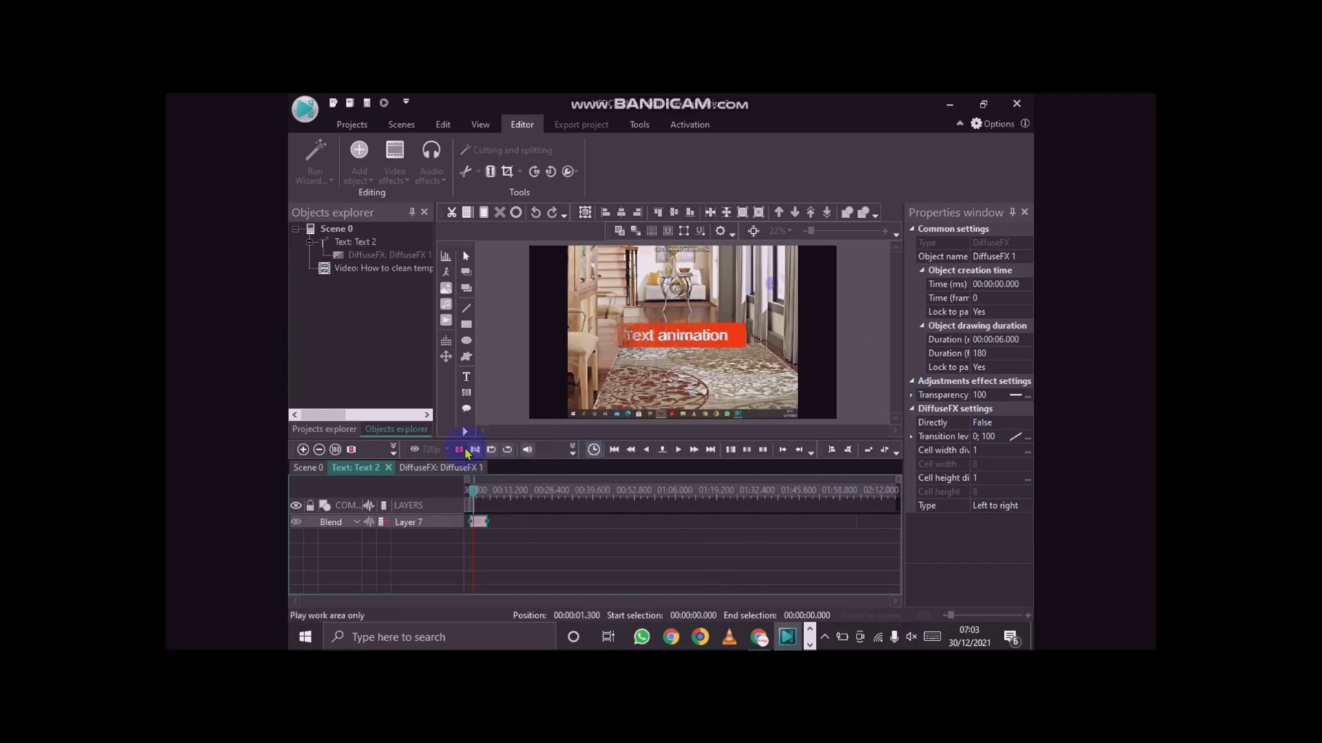
{"action": "left_click", "coordinate": [459, 450]}
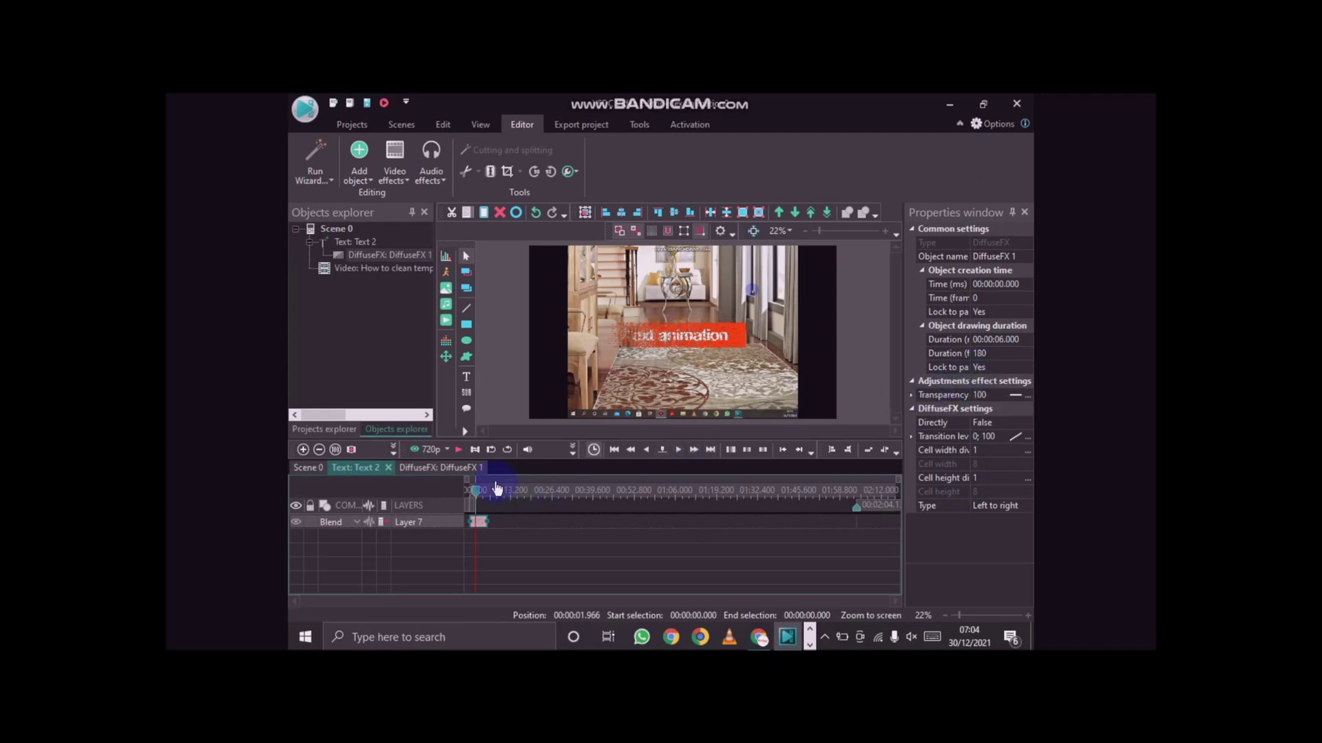
{"action": "left_click_drag", "start_coordinate": [498, 487], "coordinate": [460, 494]}
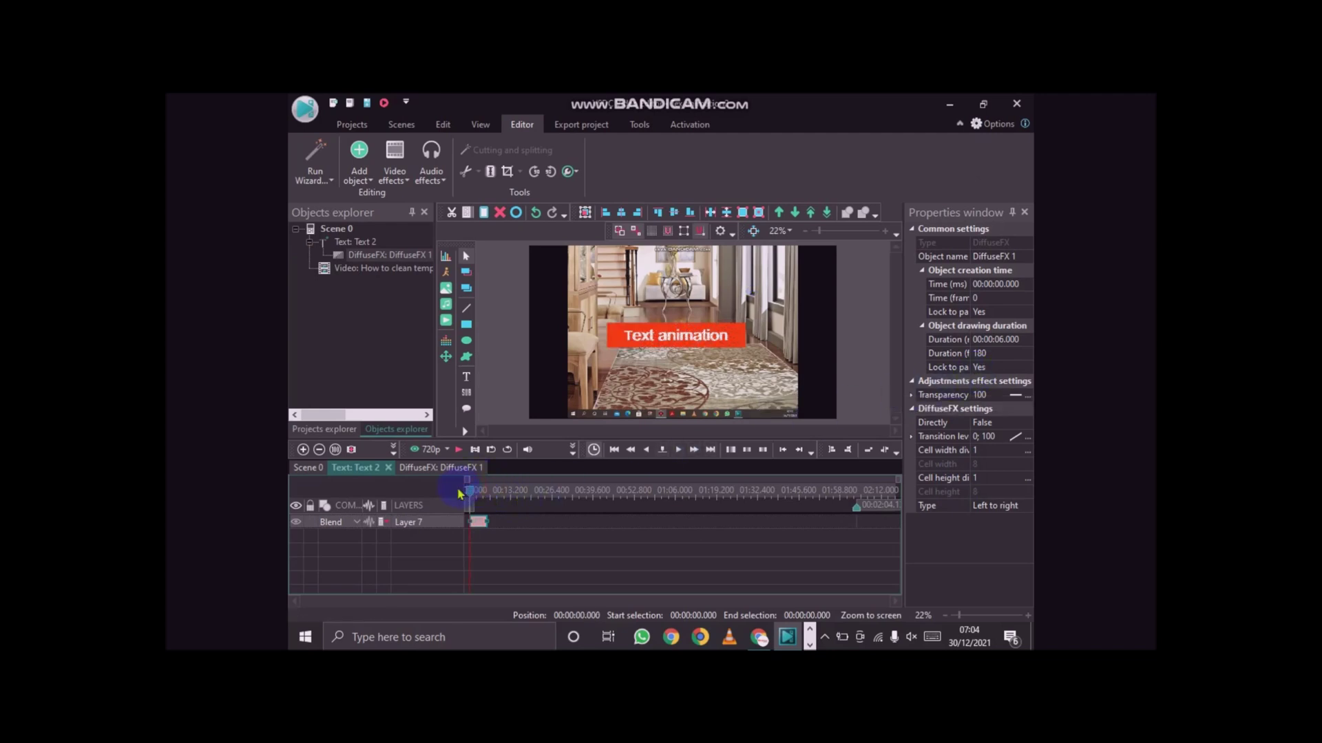
Add Video effects > Special FX > Smoke to the Text animation title, keeping the default placement.
{"action": "left_click", "coordinate": [327, 270]}
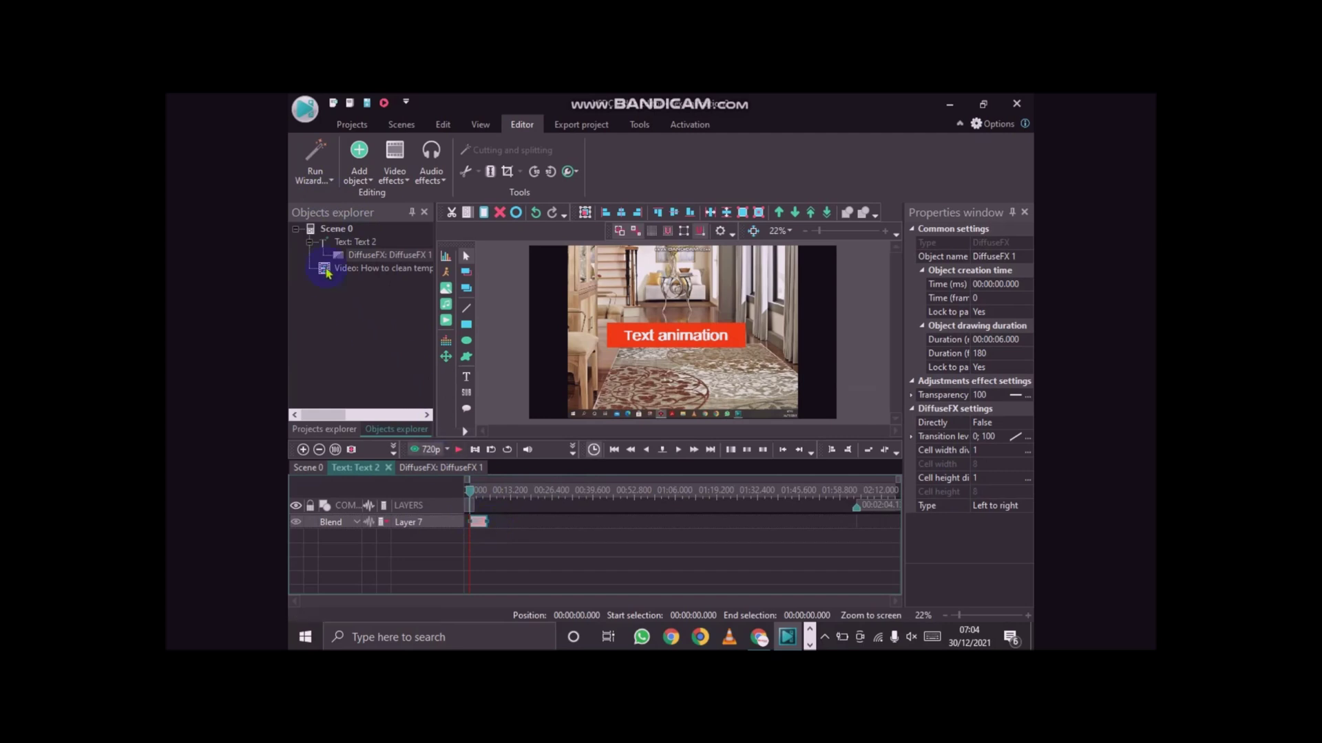
{"action": "left_click", "coordinate": [395, 175]}
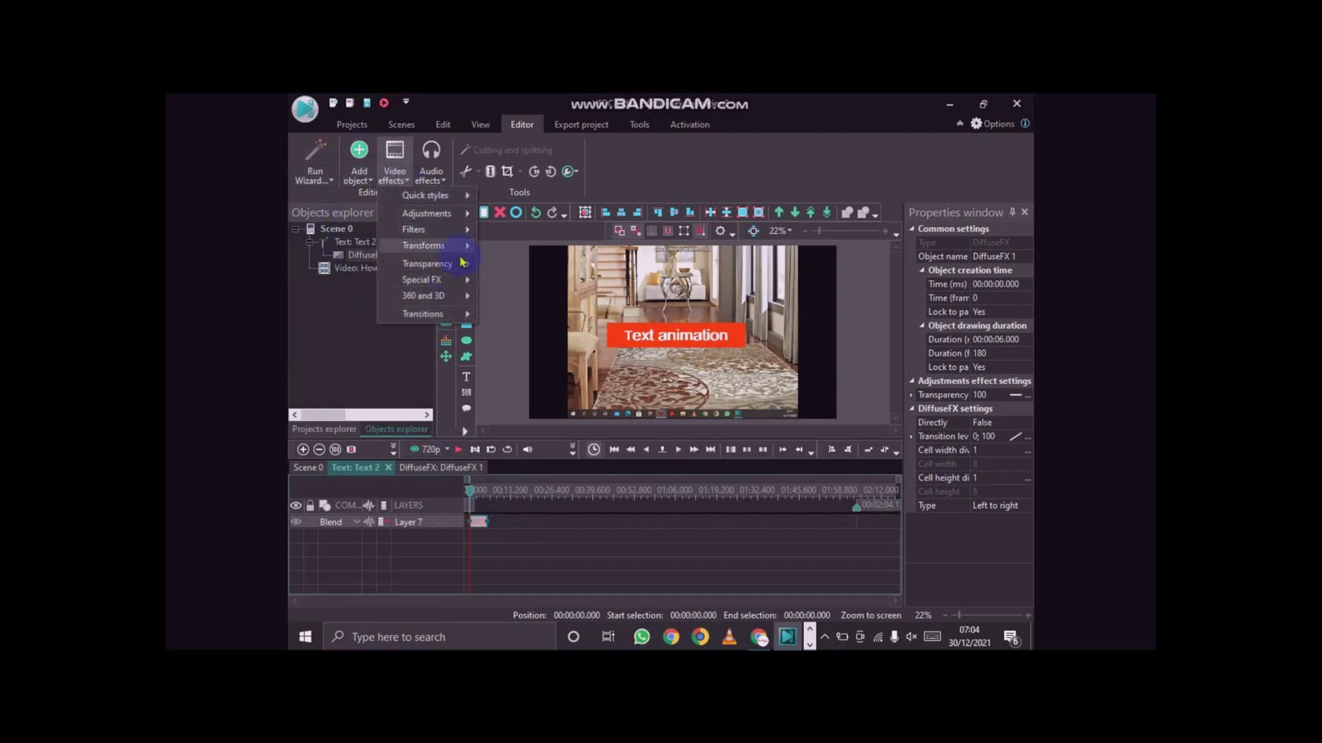
{"action": "mouse_move", "coordinate": [460, 251]}
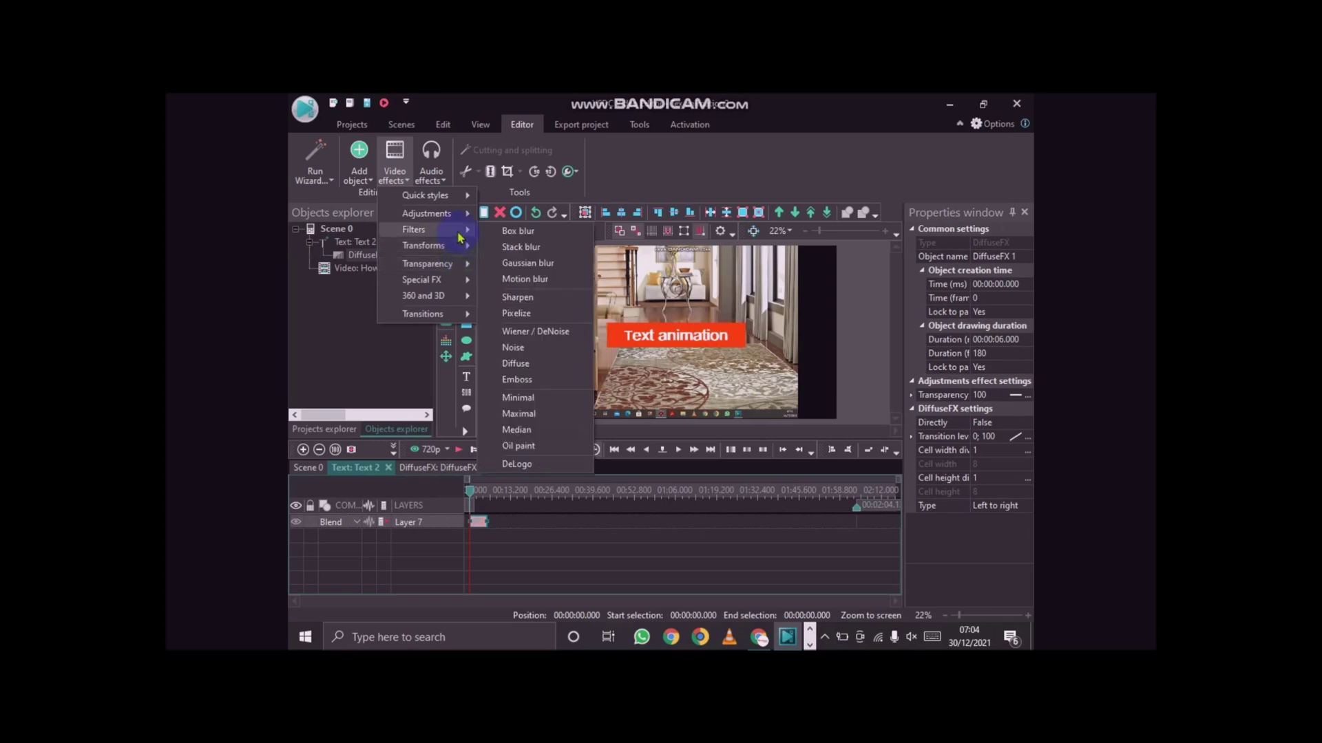
{"action": "mouse_move", "coordinate": [455, 284]}
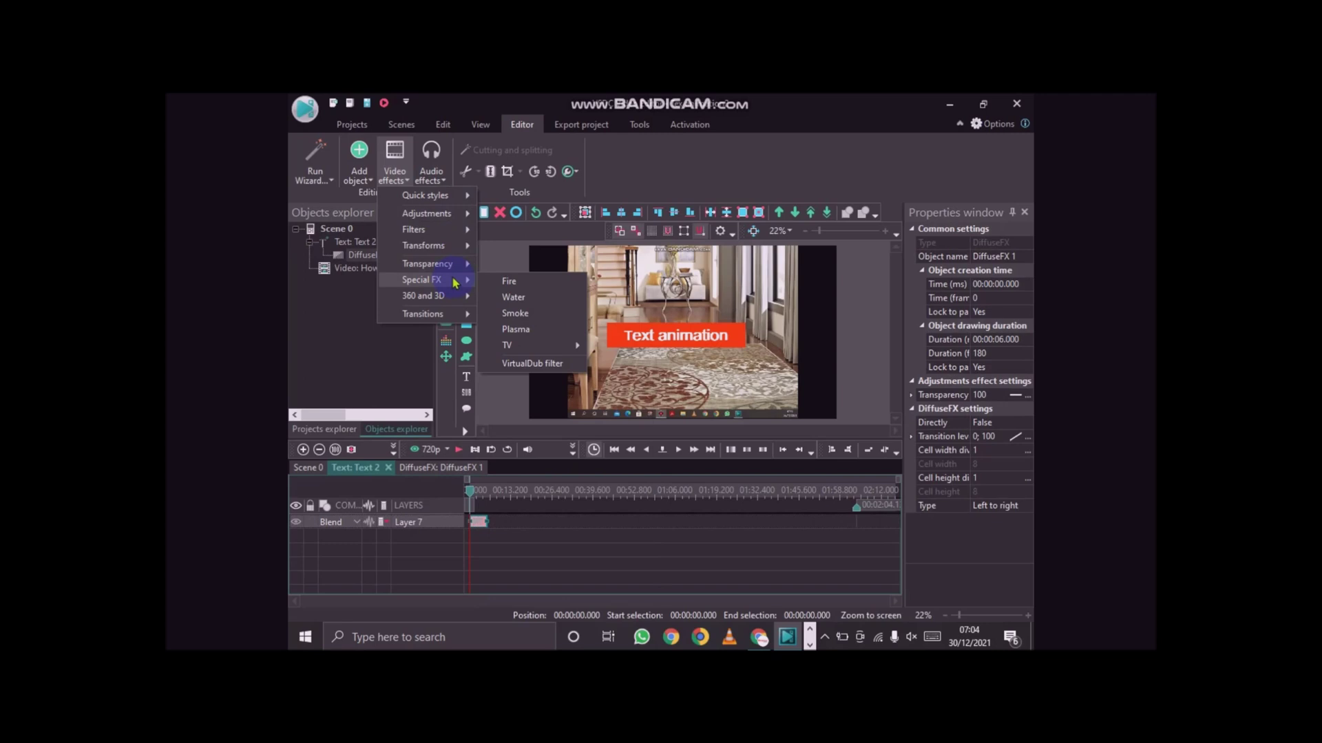
{"action": "left_click", "coordinate": [516, 314]}
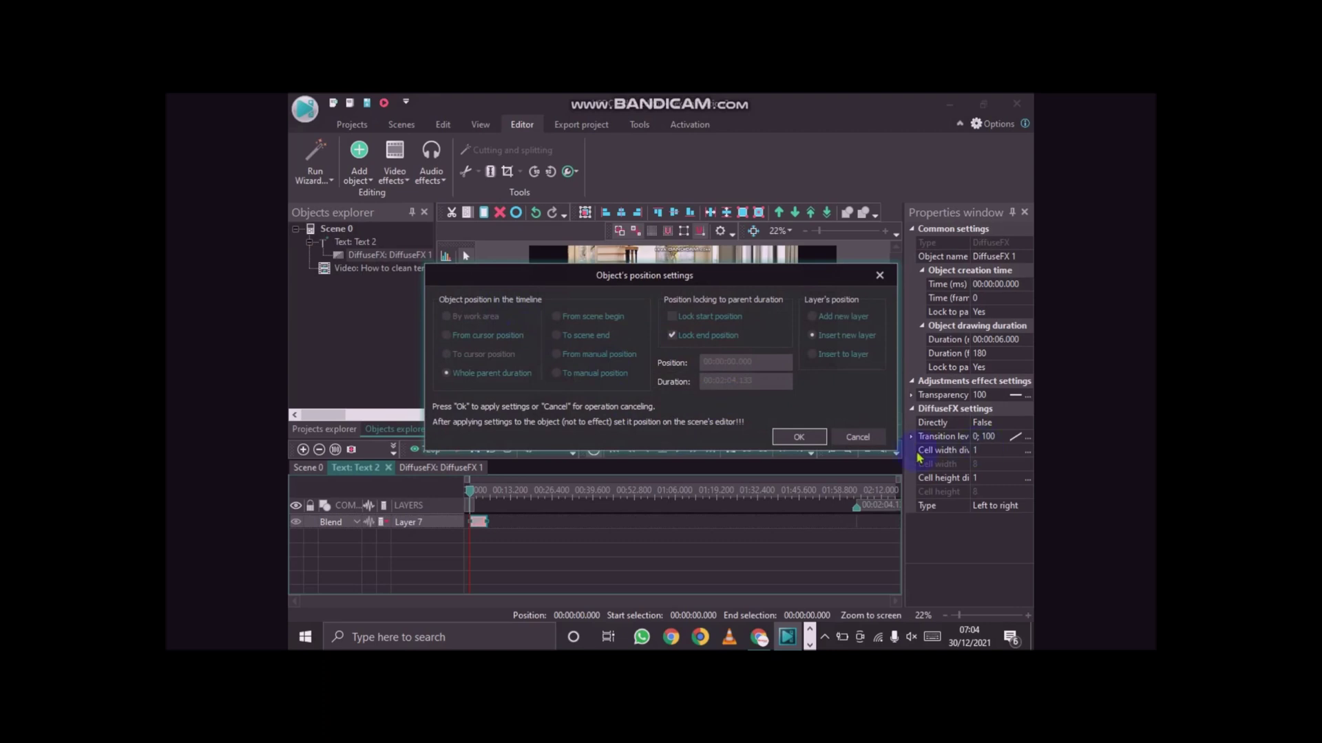
{"action": "left_click", "coordinate": [800, 437]}
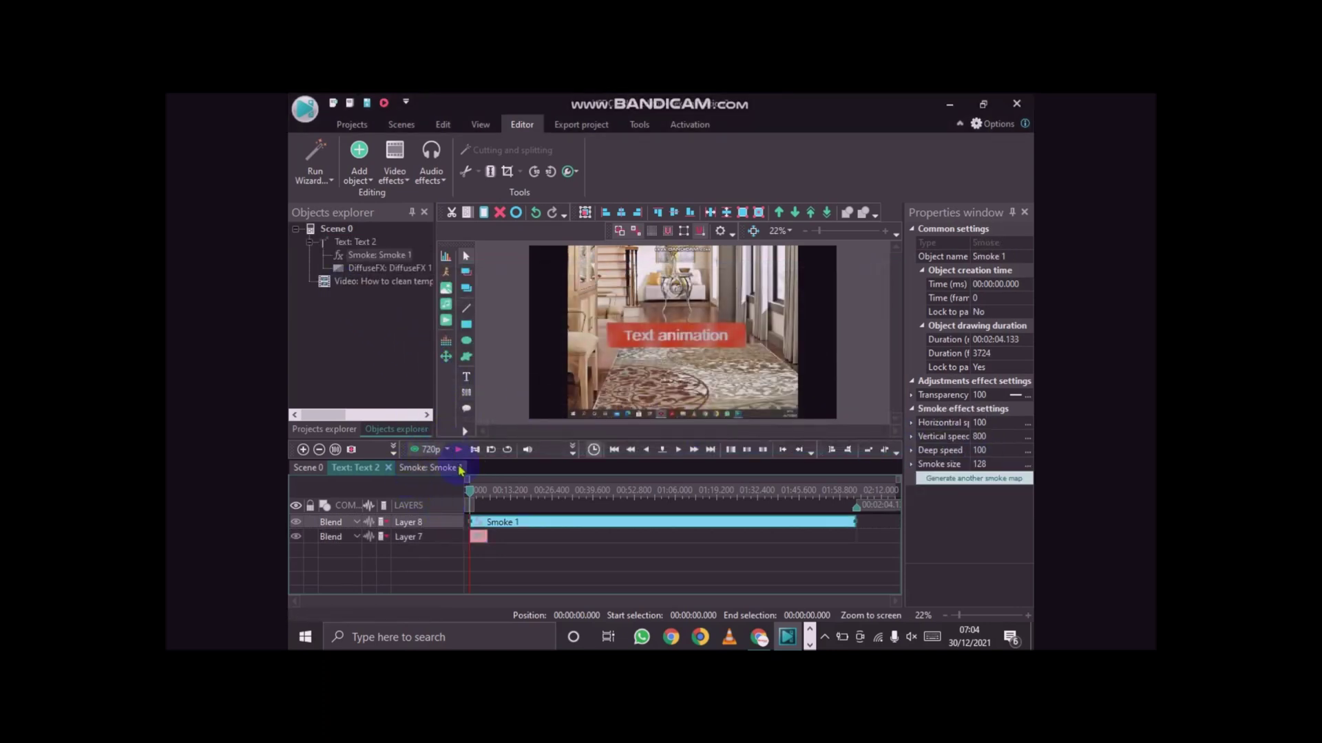
Preview the smoke, delete the DiffuseFX 1 clip on Layer 7, and preview the smoke-only title.
{"action": "left_click", "coordinate": [459, 450]}
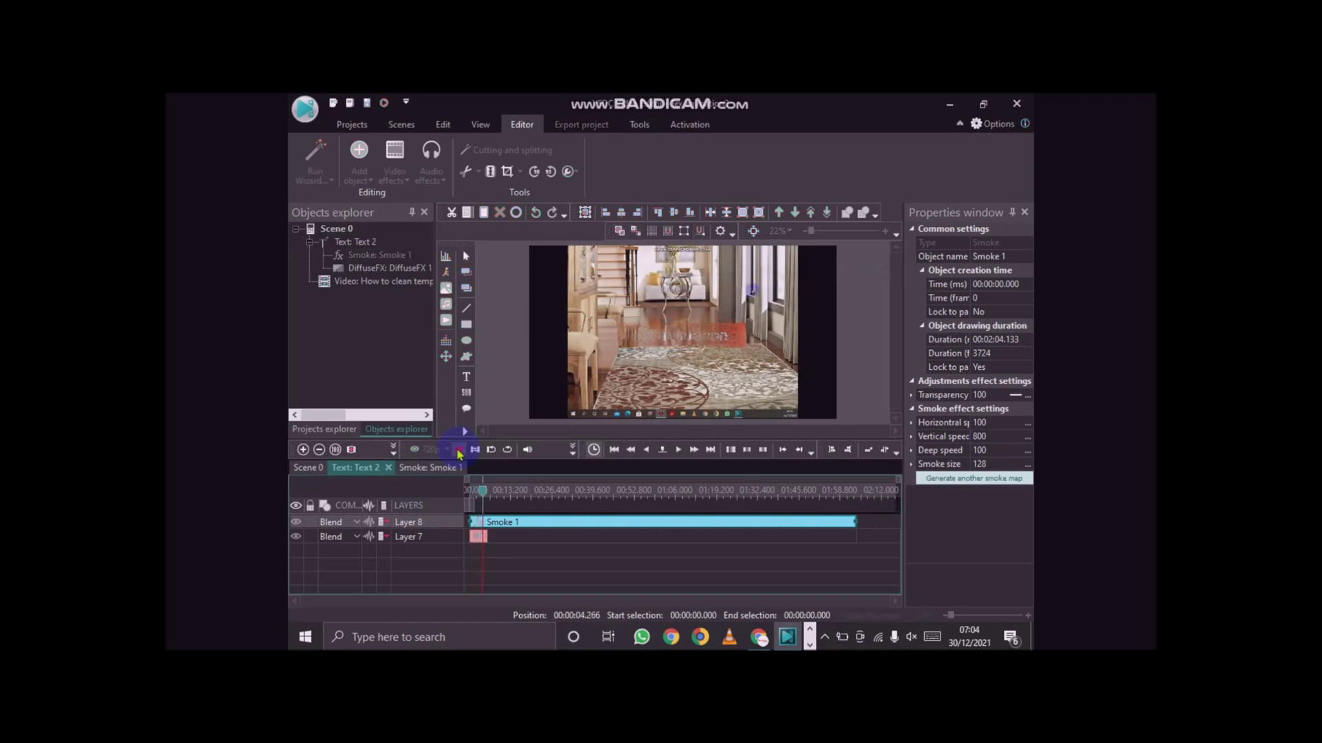
{"action": "left_click", "coordinate": [459, 451]}
{"action": "left_click", "coordinate": [482, 540]}
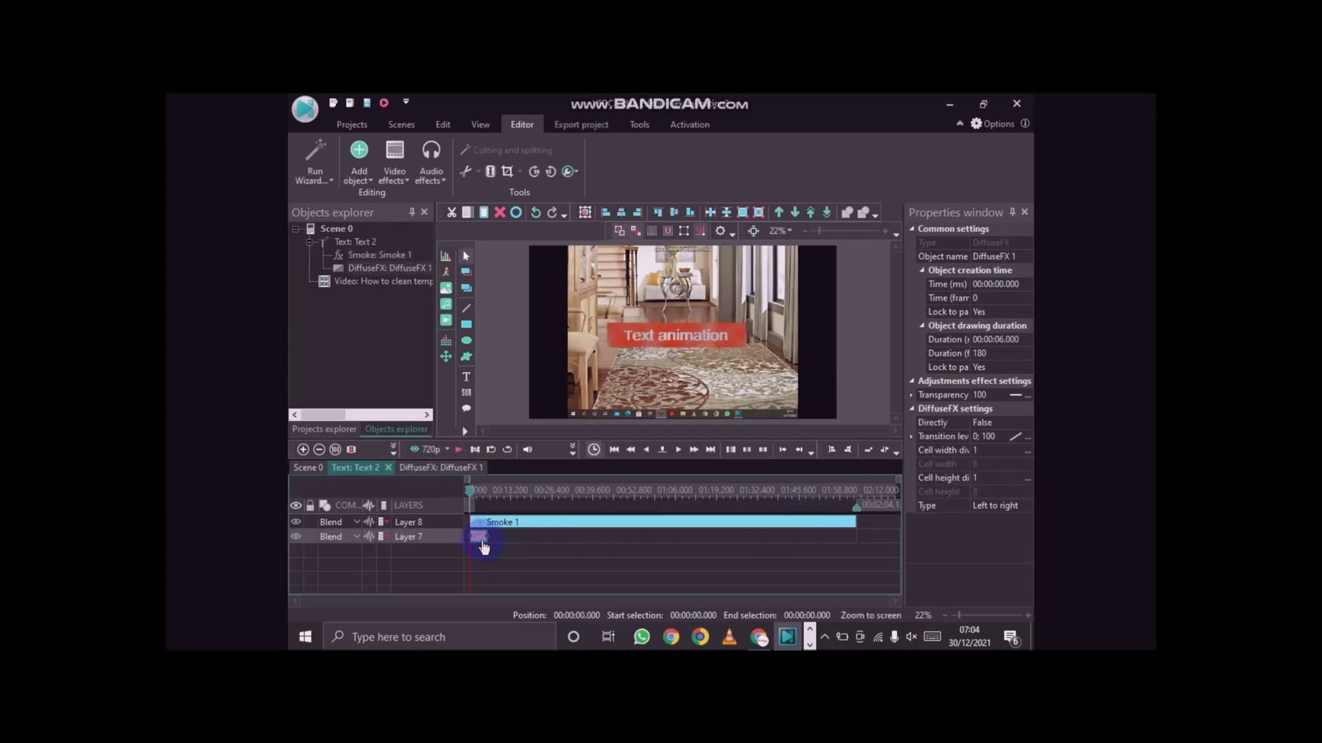
{"action": "key", "text": "Delete"}
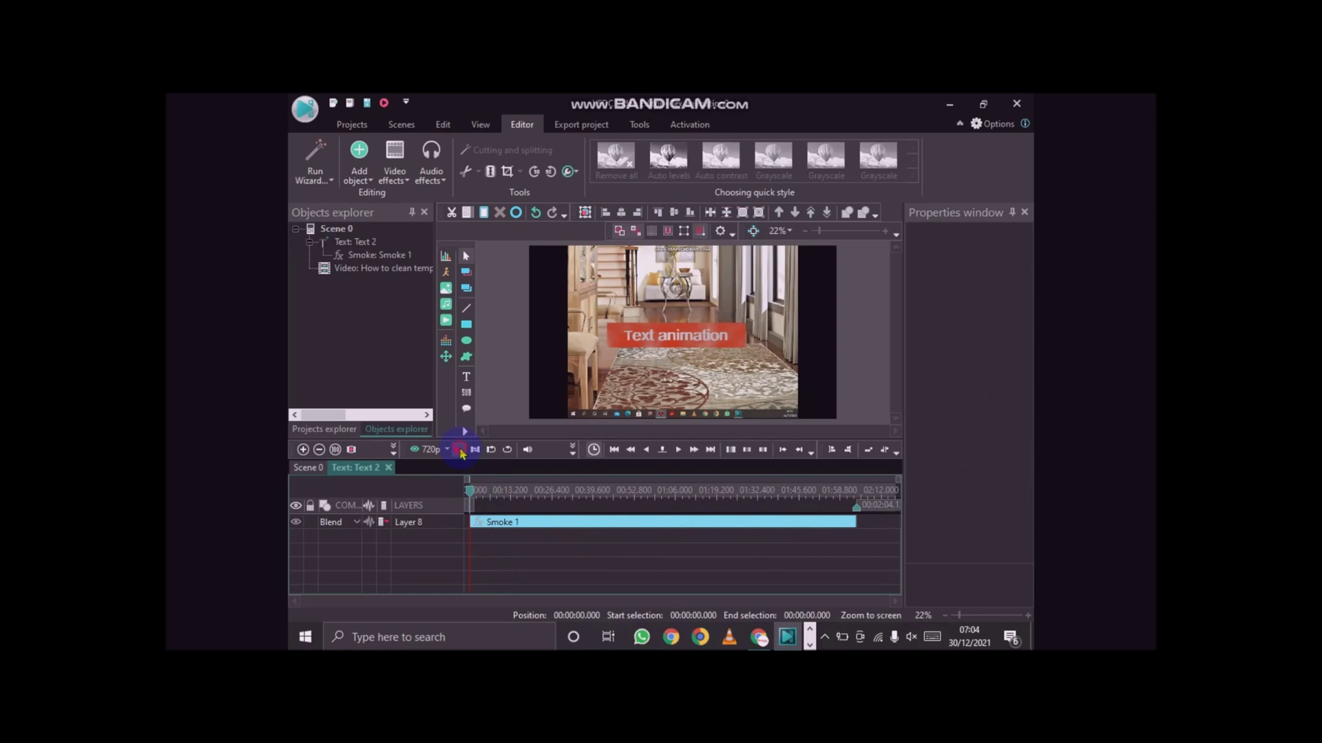
{"action": "left_click", "coordinate": [459, 452]}
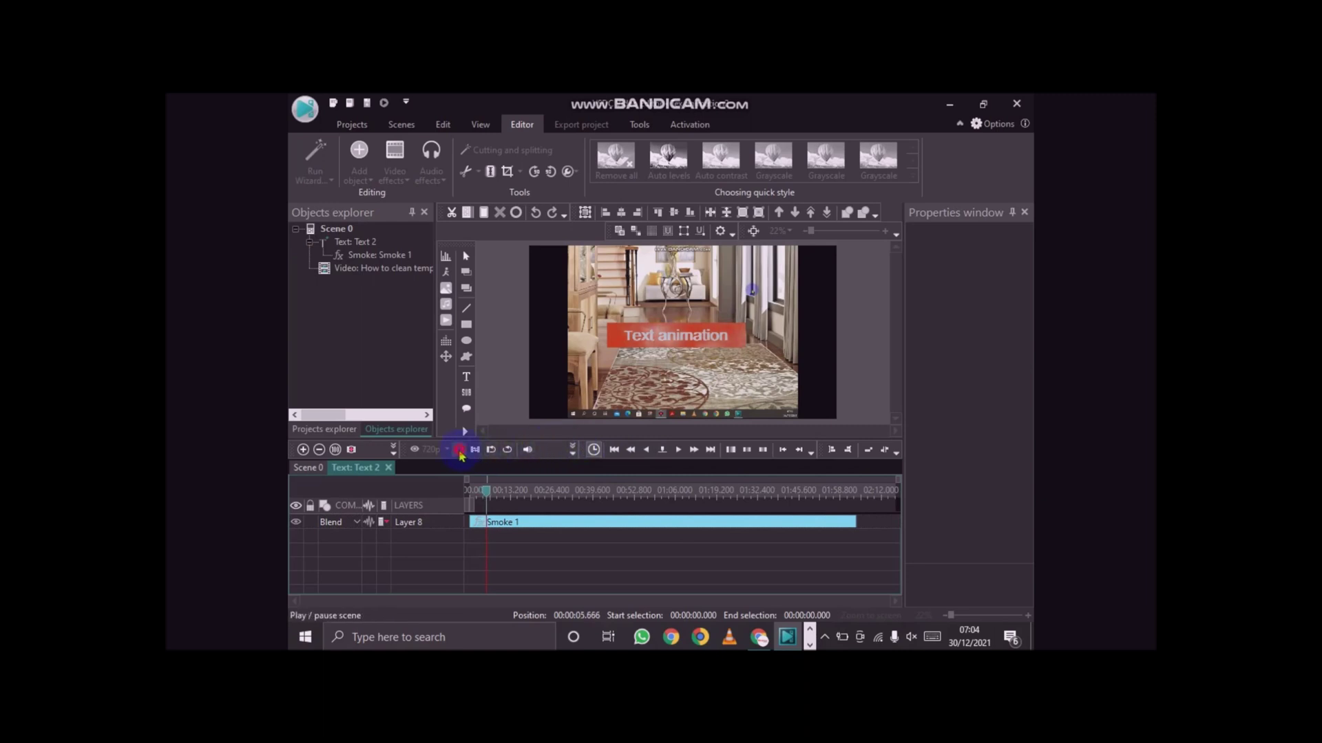
{"action": "left_click", "coordinate": [459, 449]}
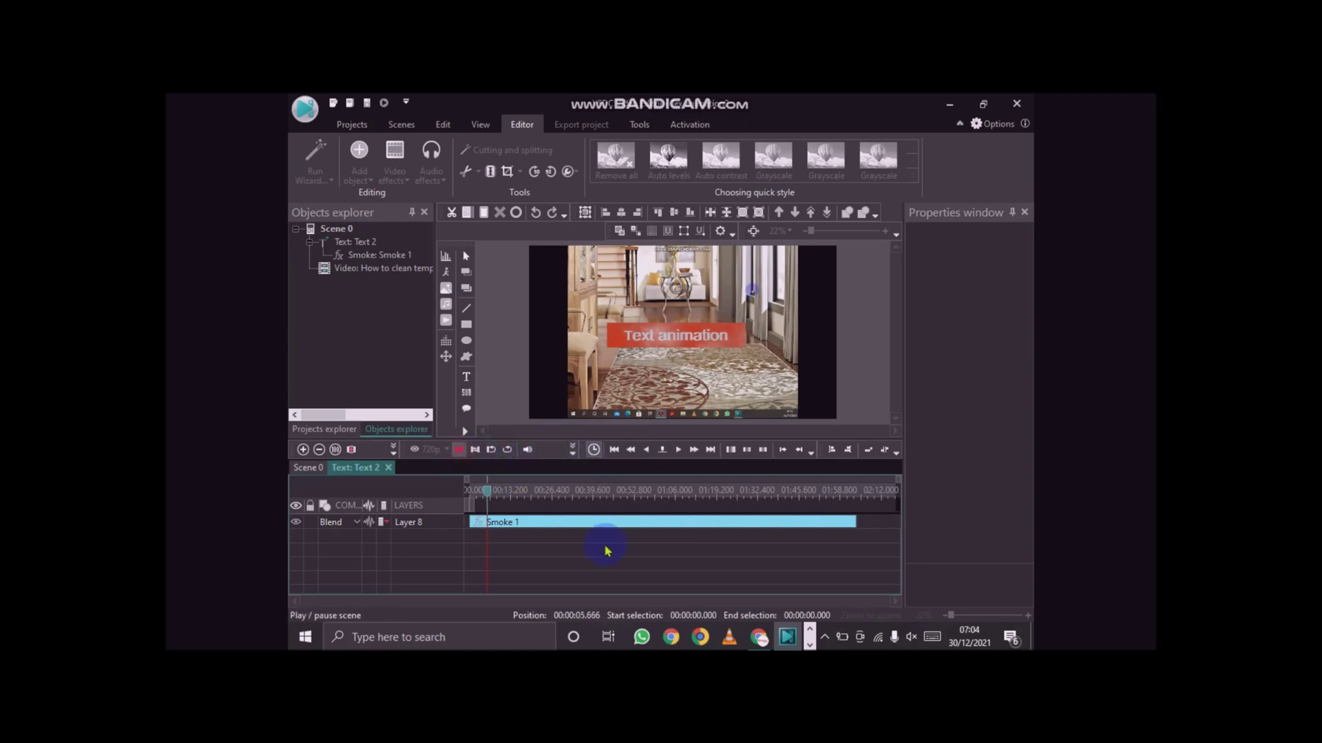